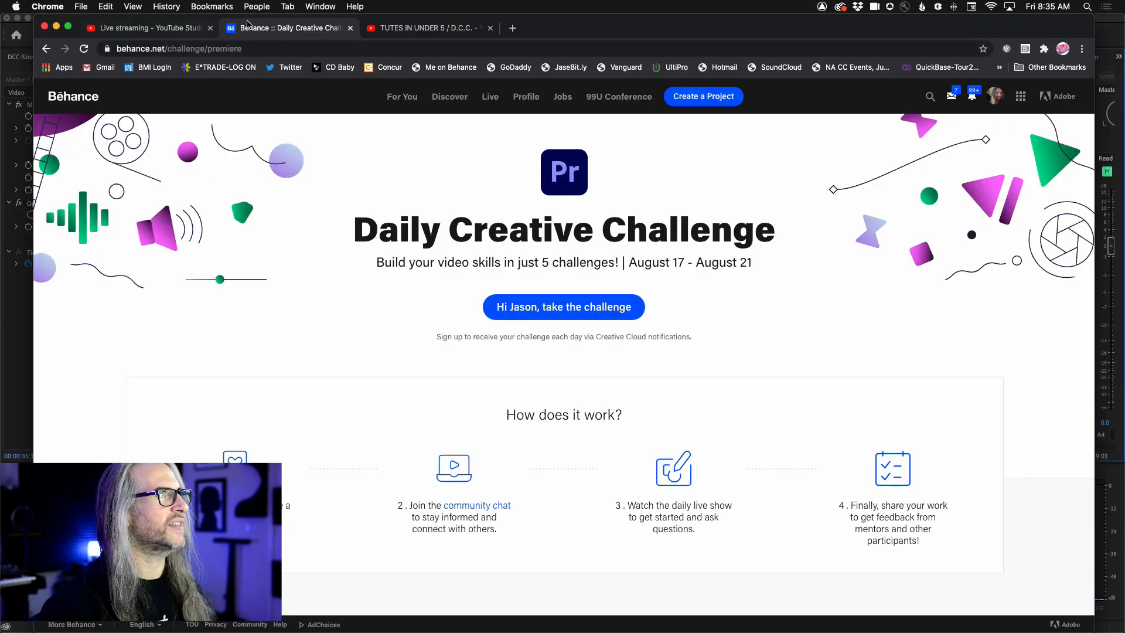
Step: Bring up the TUTES IN UNDER 5 / D.C.C. video playlist on YouTube
click(420, 31)
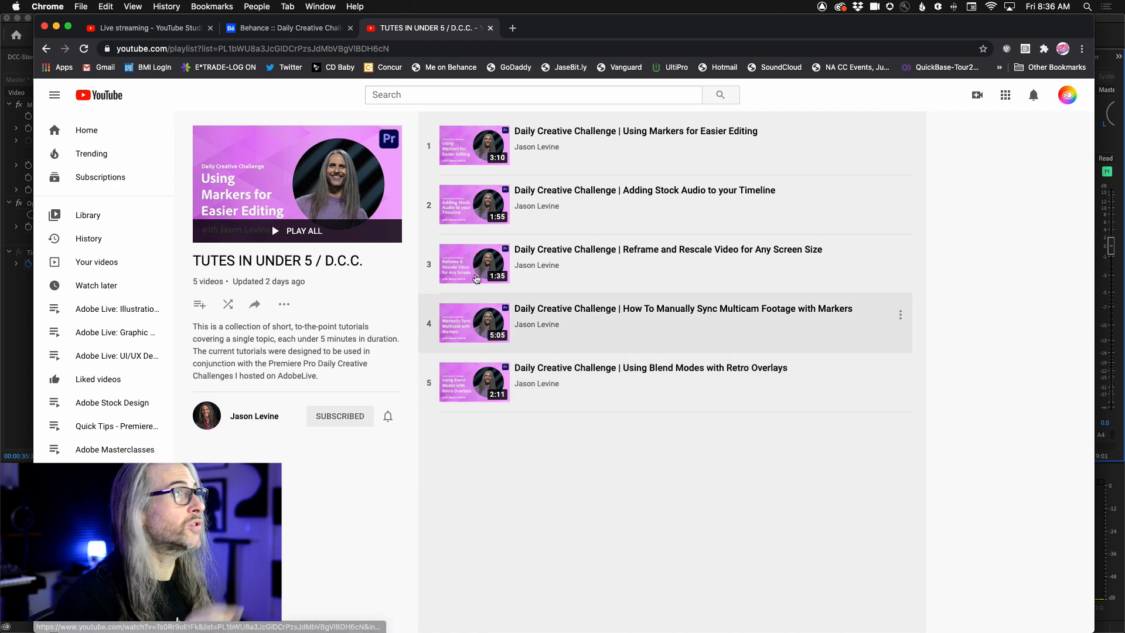
Step: Switch to Premiere Pro and look through the film texture clips in the Overlays bin
key(super+Tab)
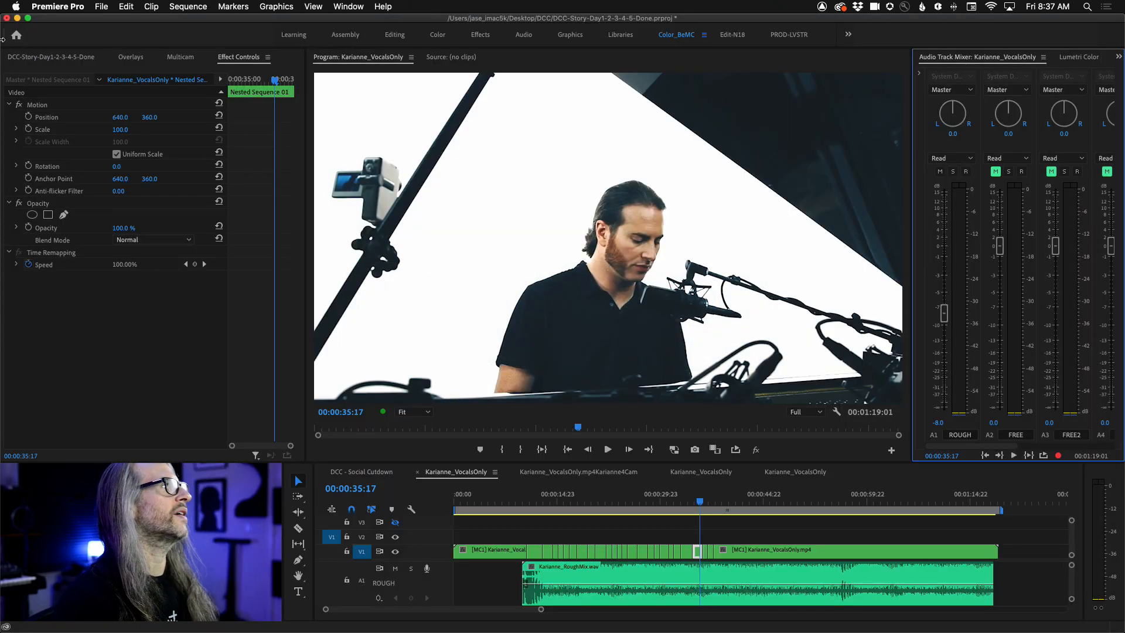
click(28, 57)
click(125, 59)
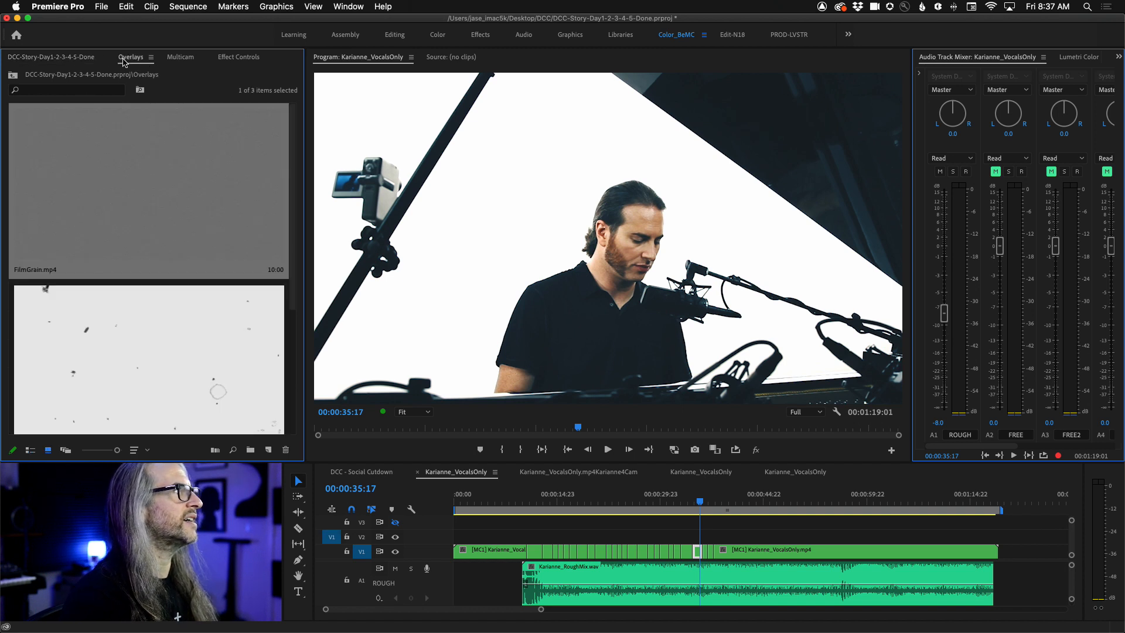
scroll(217, 372, down, 5)
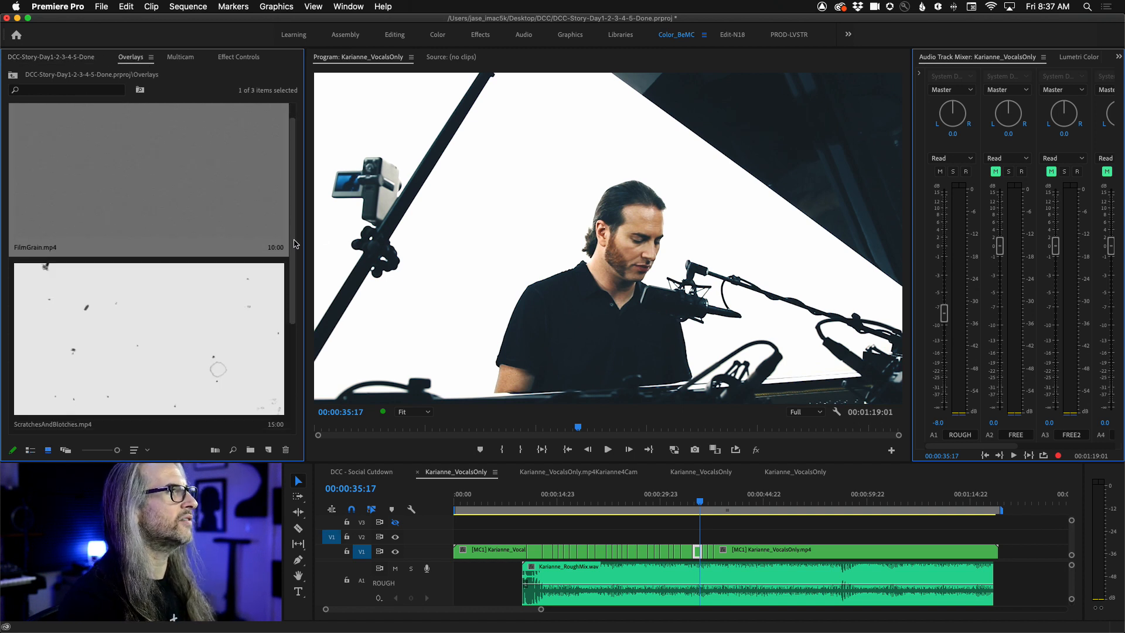
scroll(151, 171, up, 5)
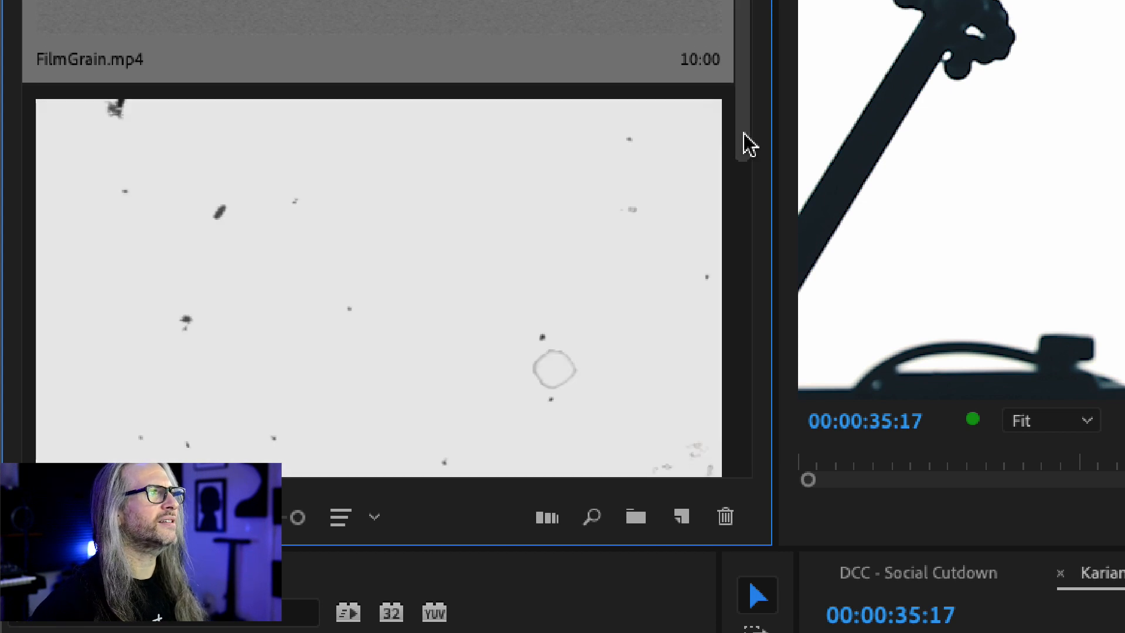
drag(743, 143, 760, 447)
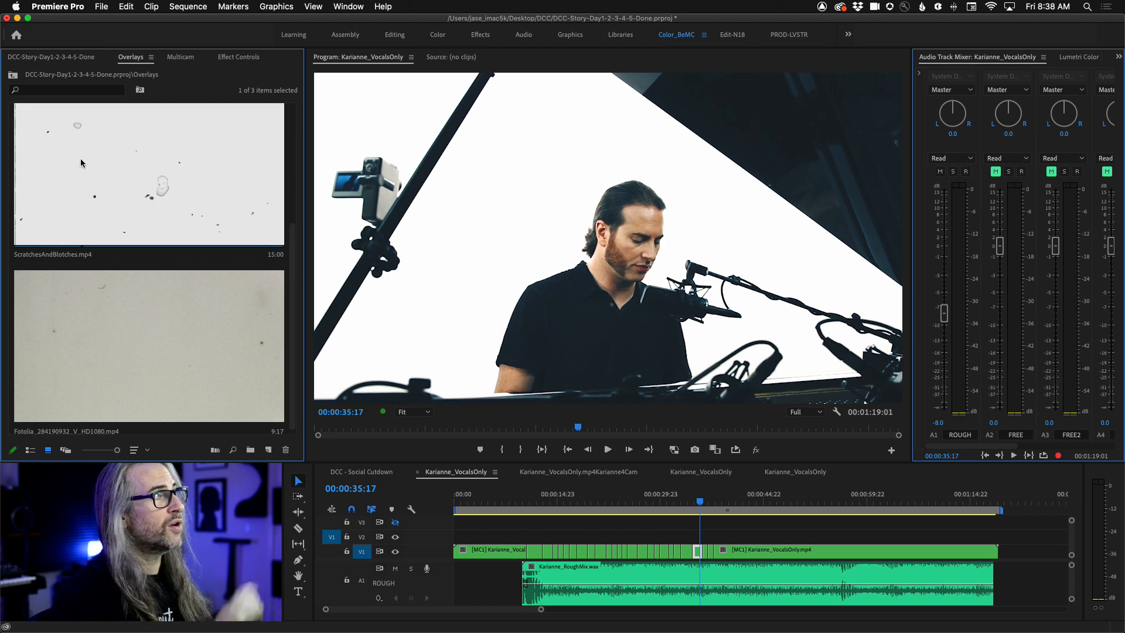
Step: Overlay ScratchesAndBlotches.mp4 on V2 above the footage, starting at about 00:00:25:14
drag(60, 189, 584, 108)
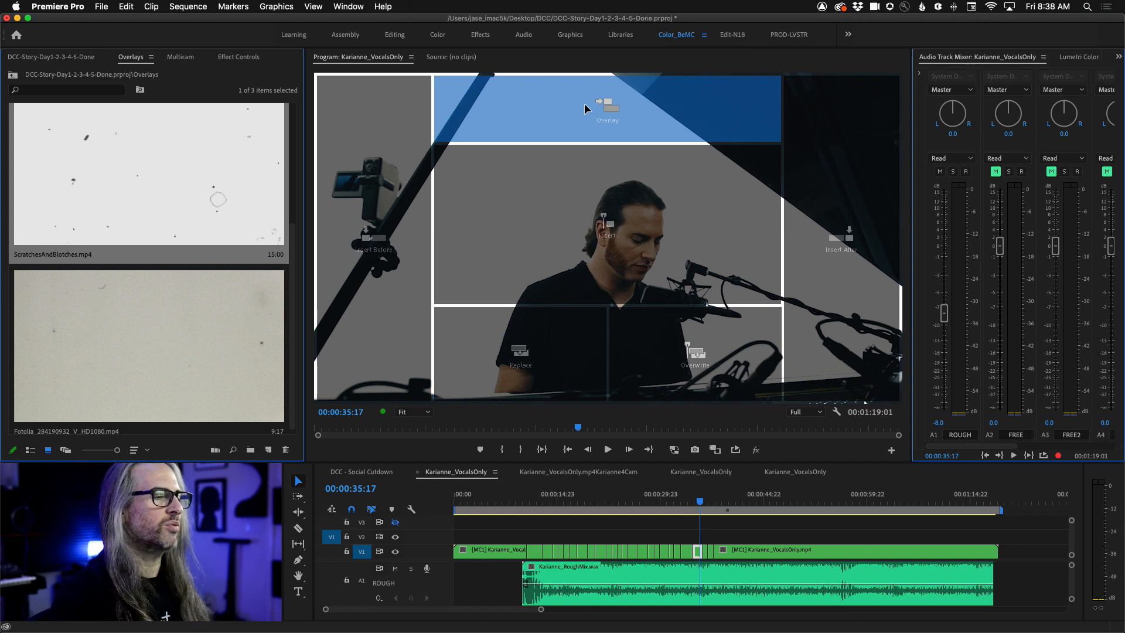
drag(584, 103, 585, 103)
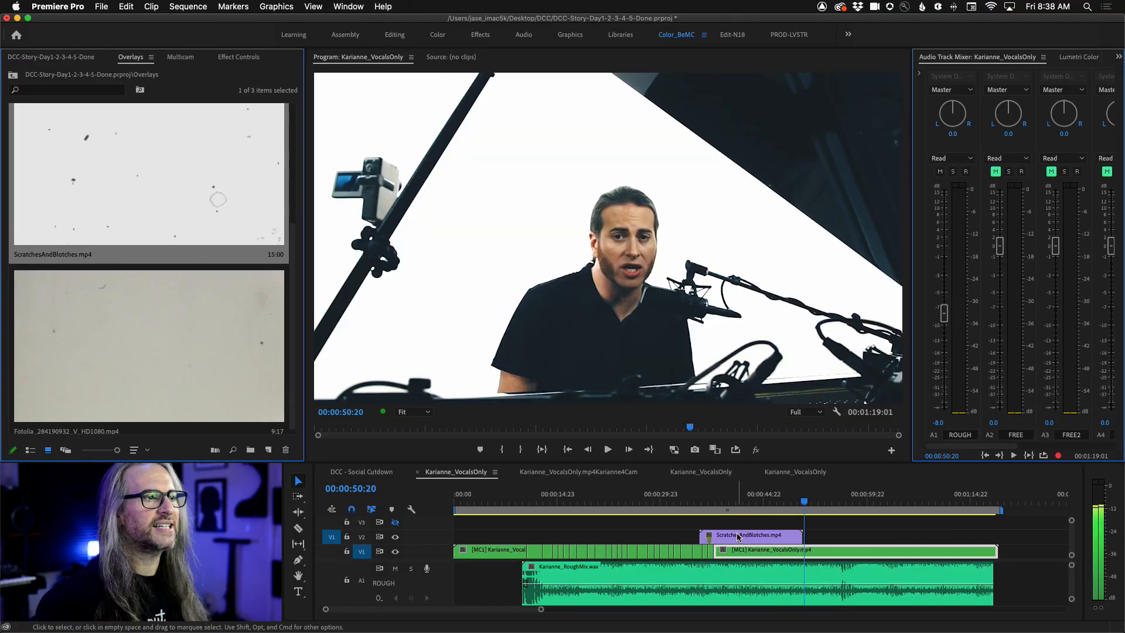
drag(738, 537, 669, 538)
Step: Mute the ROUGH audio track and preview the scratches overlay, returning the playhead to the overlay's start
drag(639, 500, 676, 499)
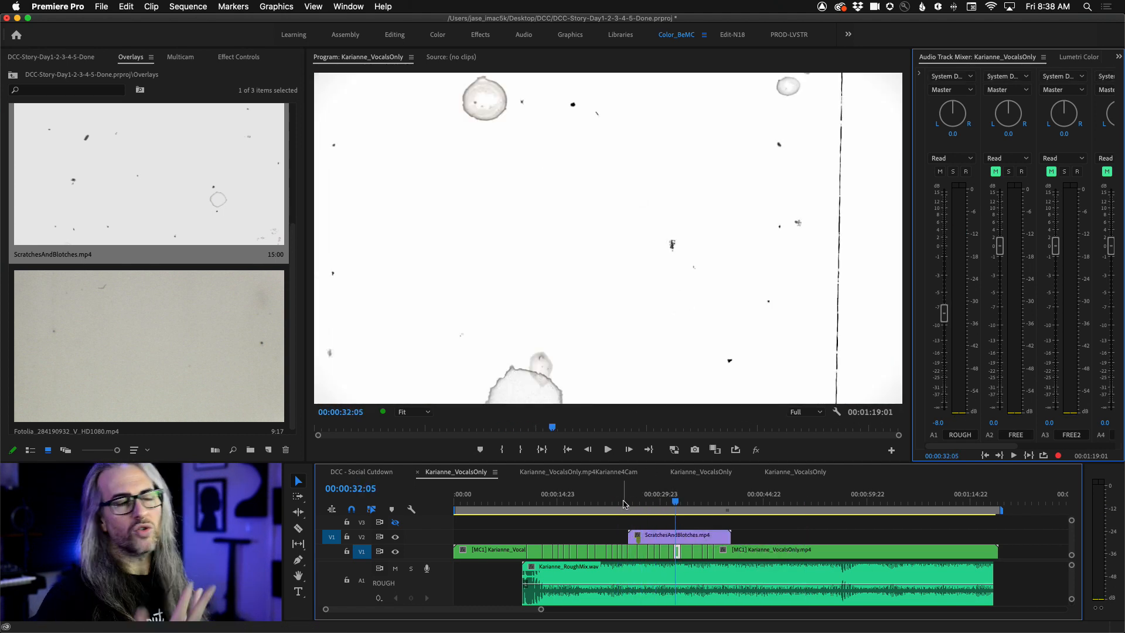
click(940, 171)
key(space)
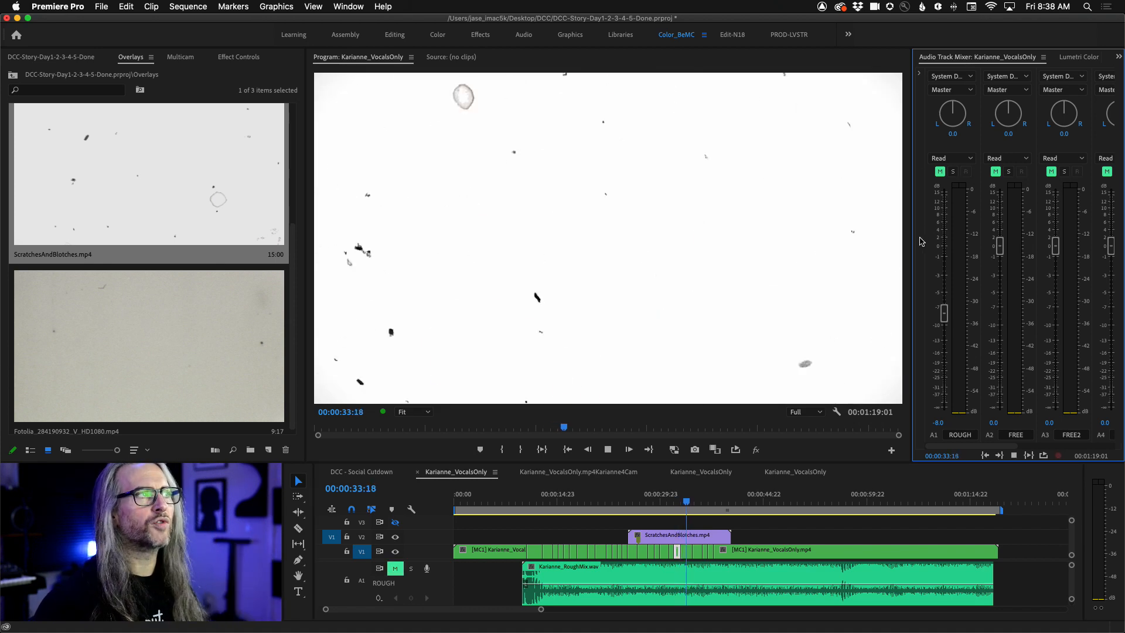
key(space)
drag(668, 500, 630, 499)
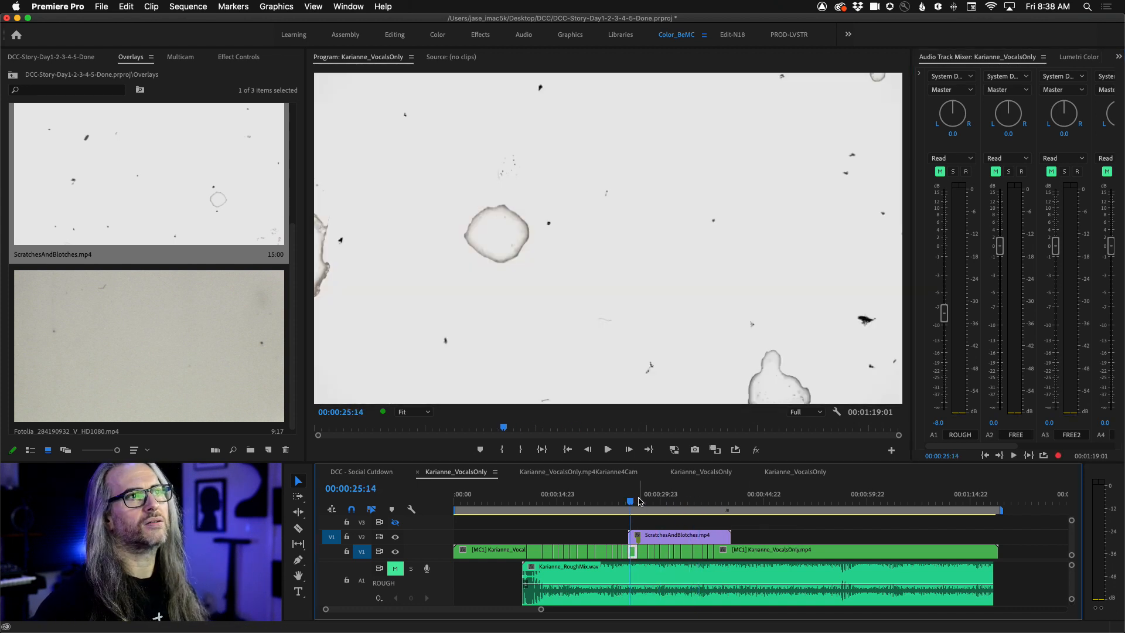
Step: Show the effect settings of the ScratchesAndBlotches clip with its Motion settings collapsed and Opacity selected
click(233, 57)
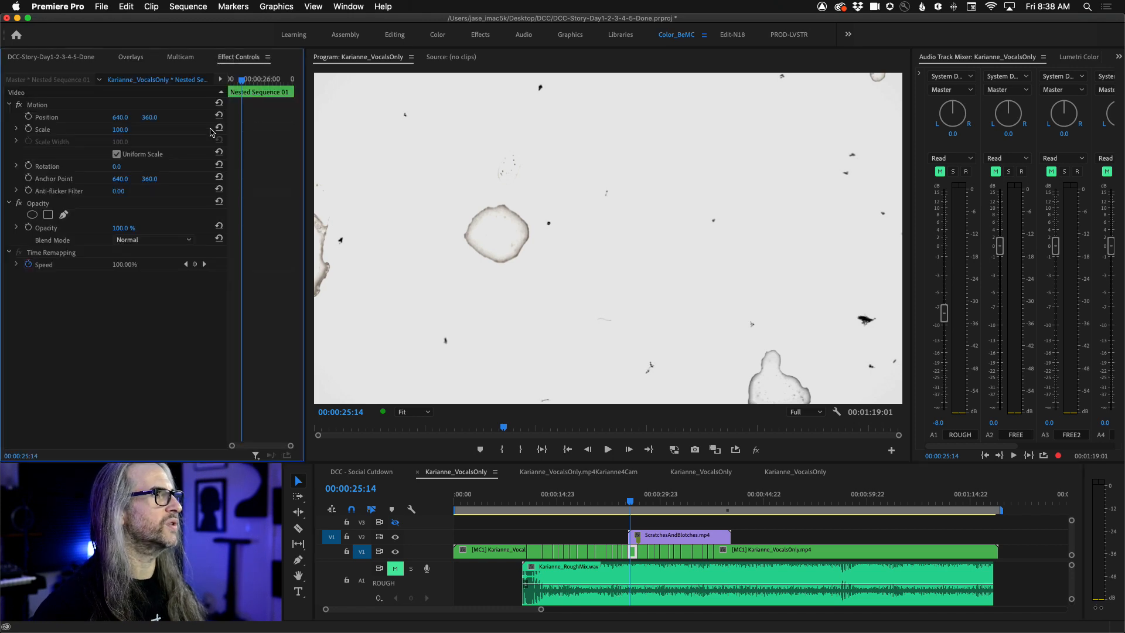
click(669, 538)
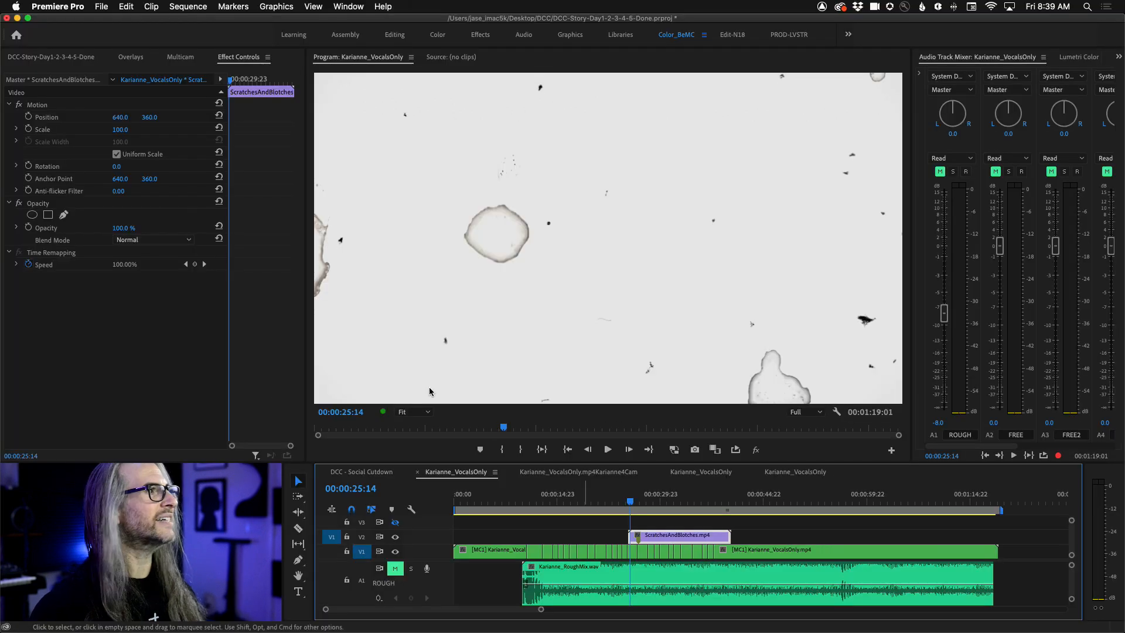
click(213, 57)
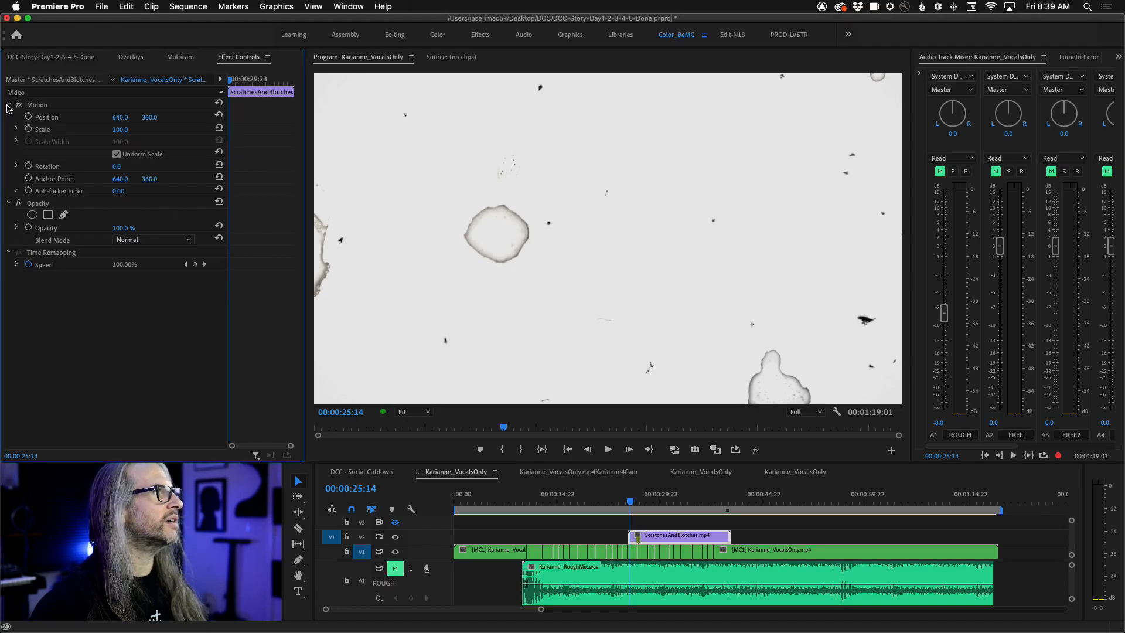
click(8, 105)
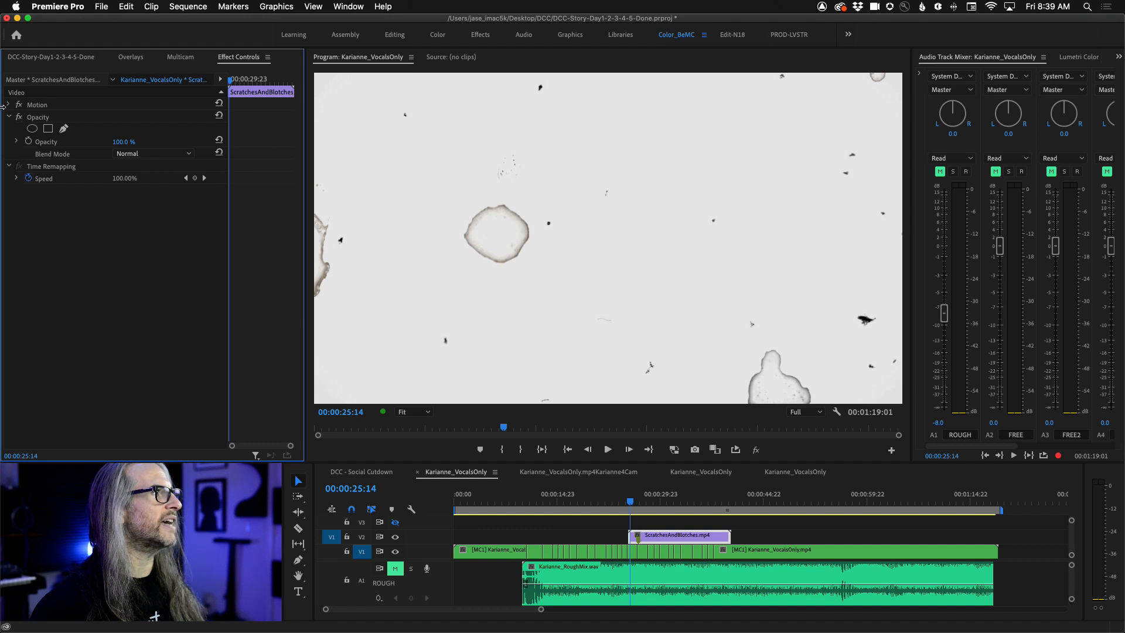
click(7, 108)
click(8, 106)
click(8, 107)
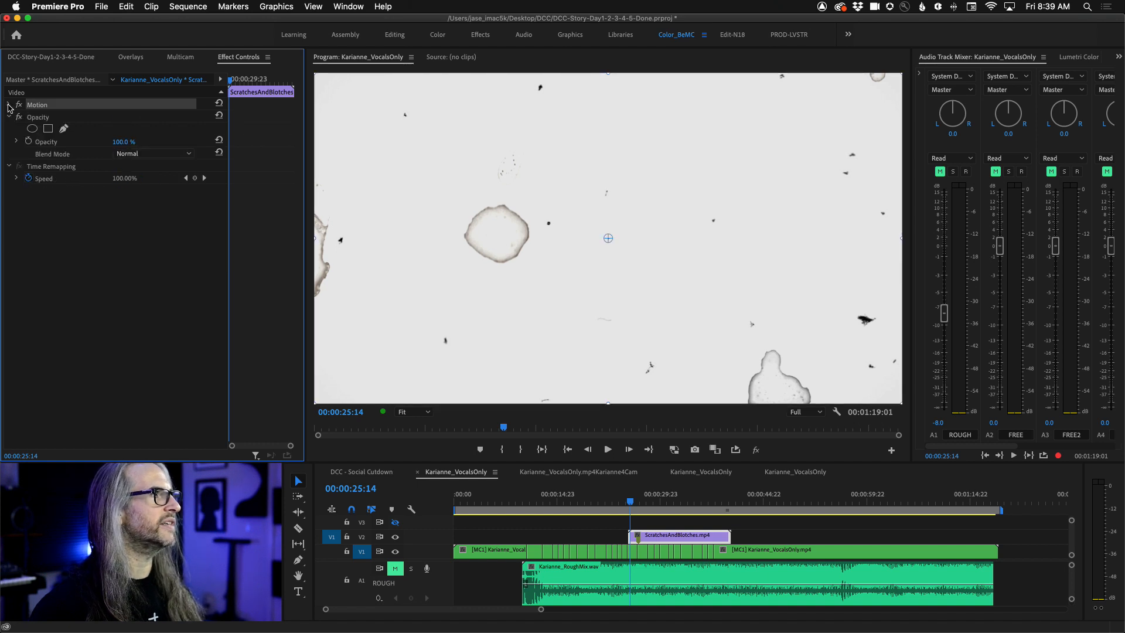
click(56, 119)
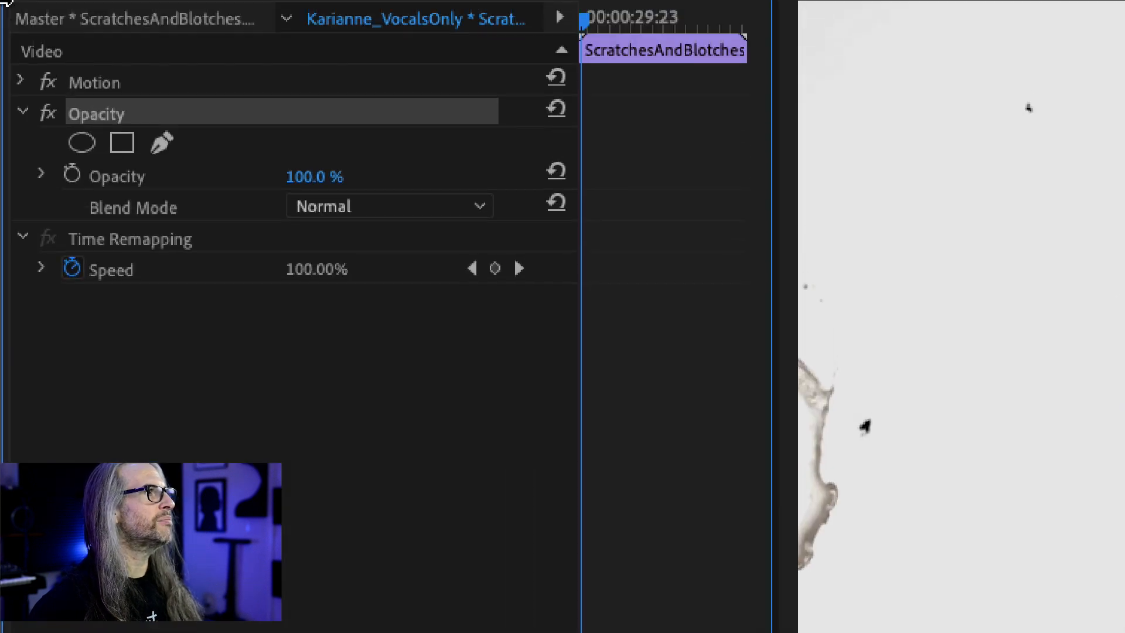
Step: Set the ScratchesAndBlotches clip's blend mode to Darken
click(380, 209)
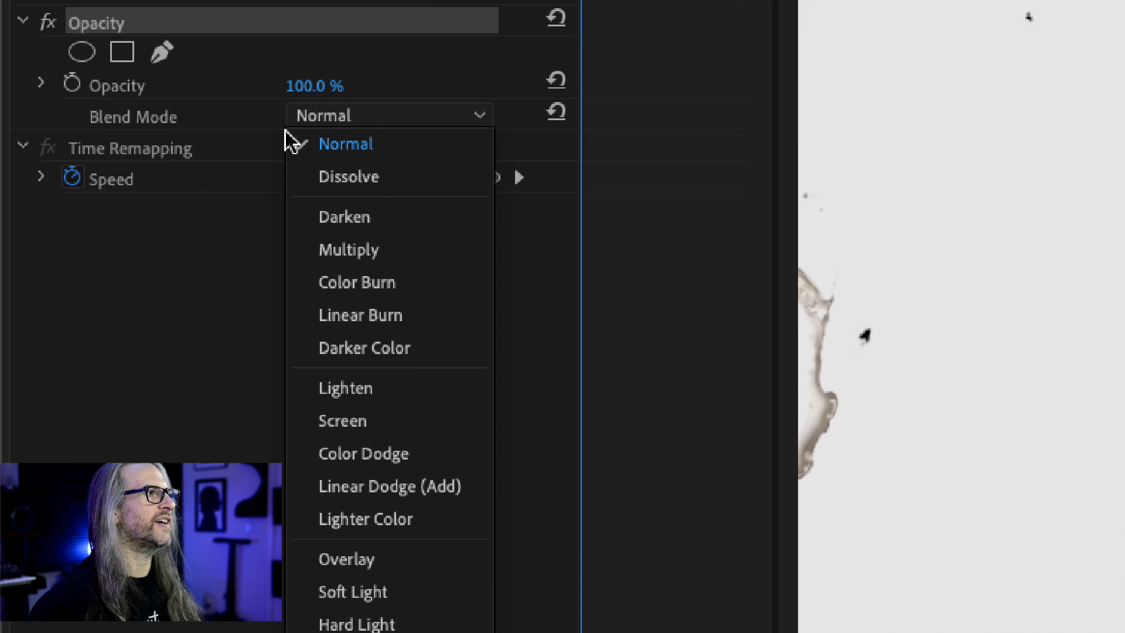
click(240, 259)
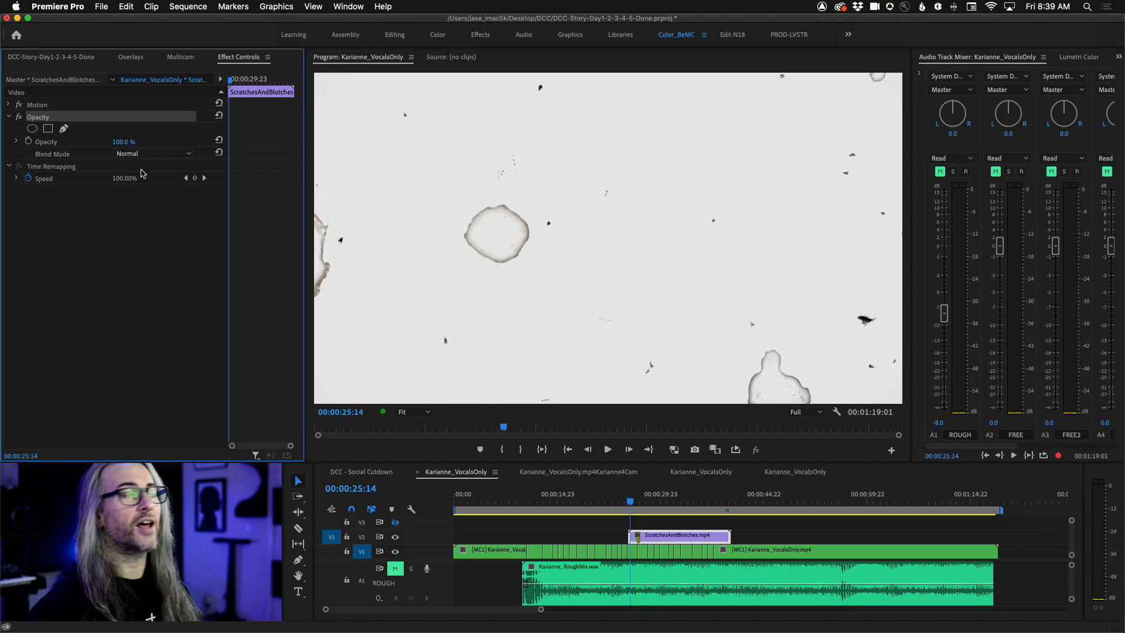
click(165, 154)
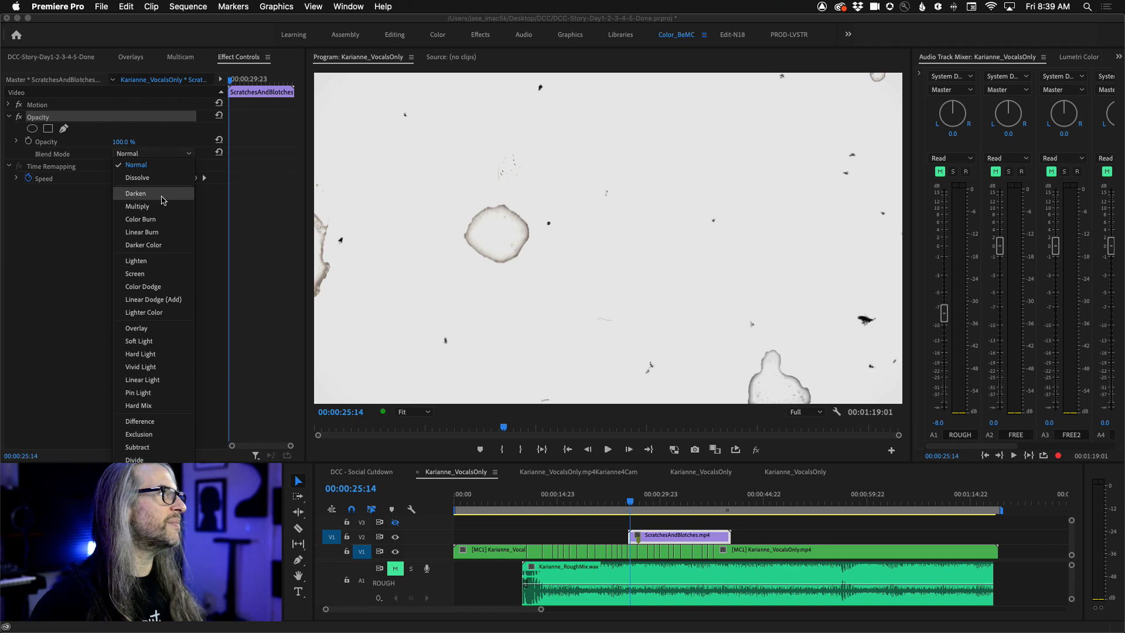
click(164, 199)
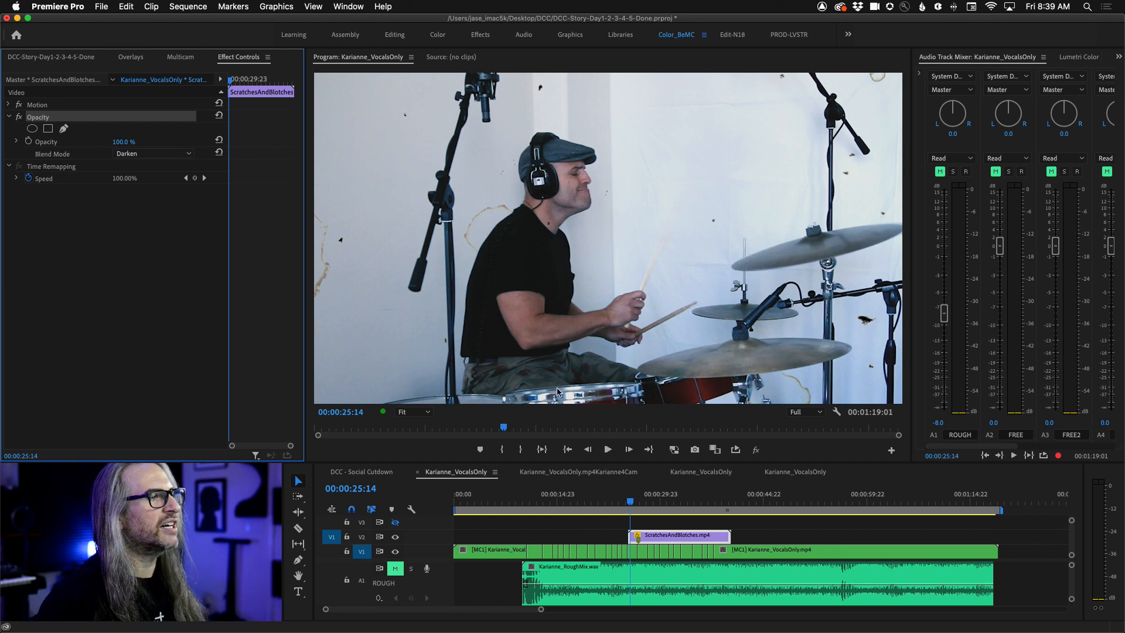
Step: Unmute the ROUGH audio track and lower its level to about -10.1 dB
click(940, 172)
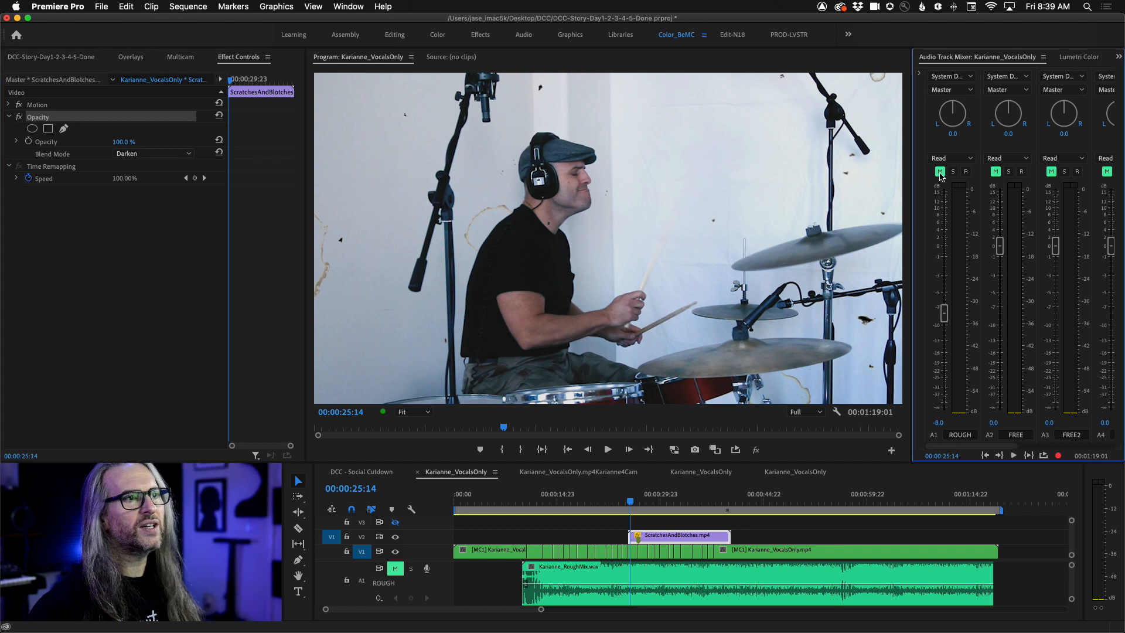
drag(944, 318, 945, 323)
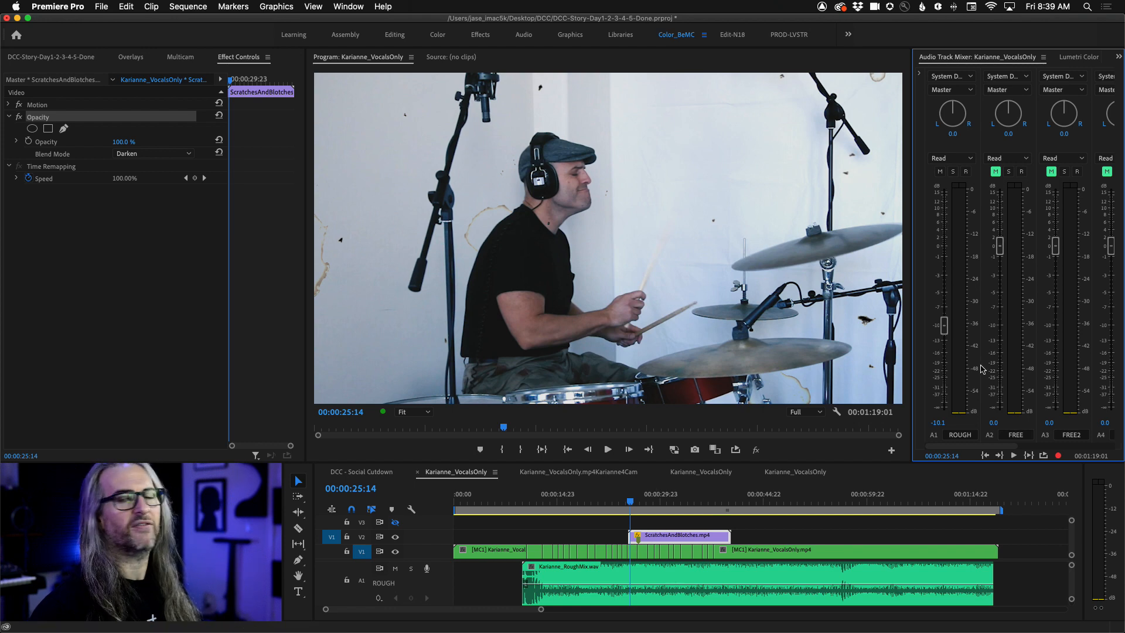
Step: Play the Darken overlay over the footage, partly in a maximized Program monitor, and check the frame at 00:00:26:10
key(space)
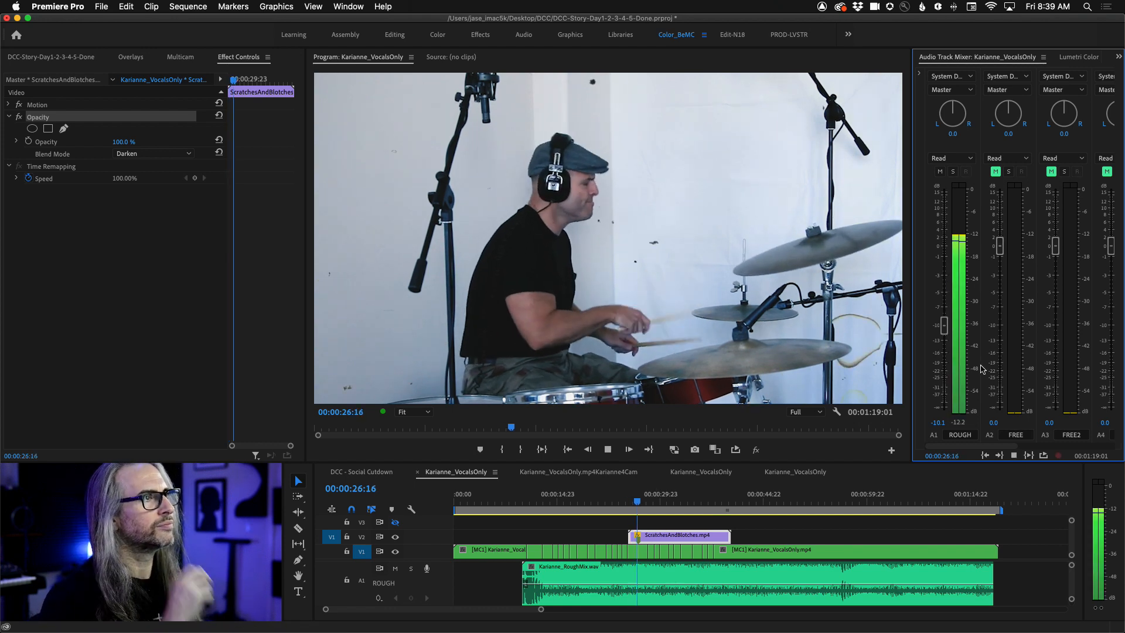
key(grave)
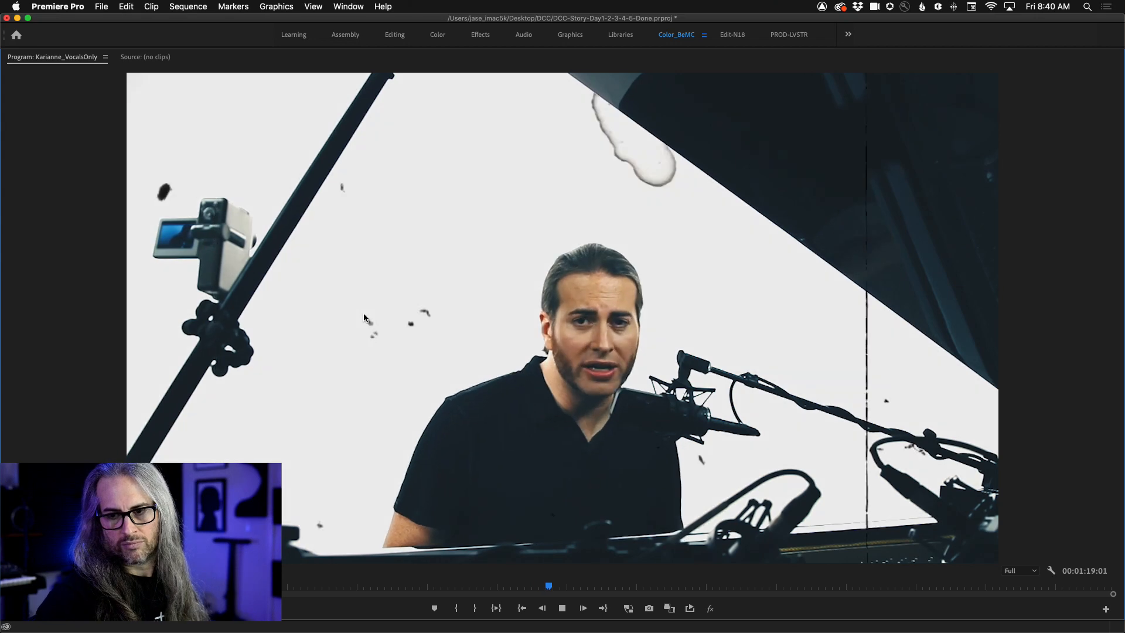
key(grave)
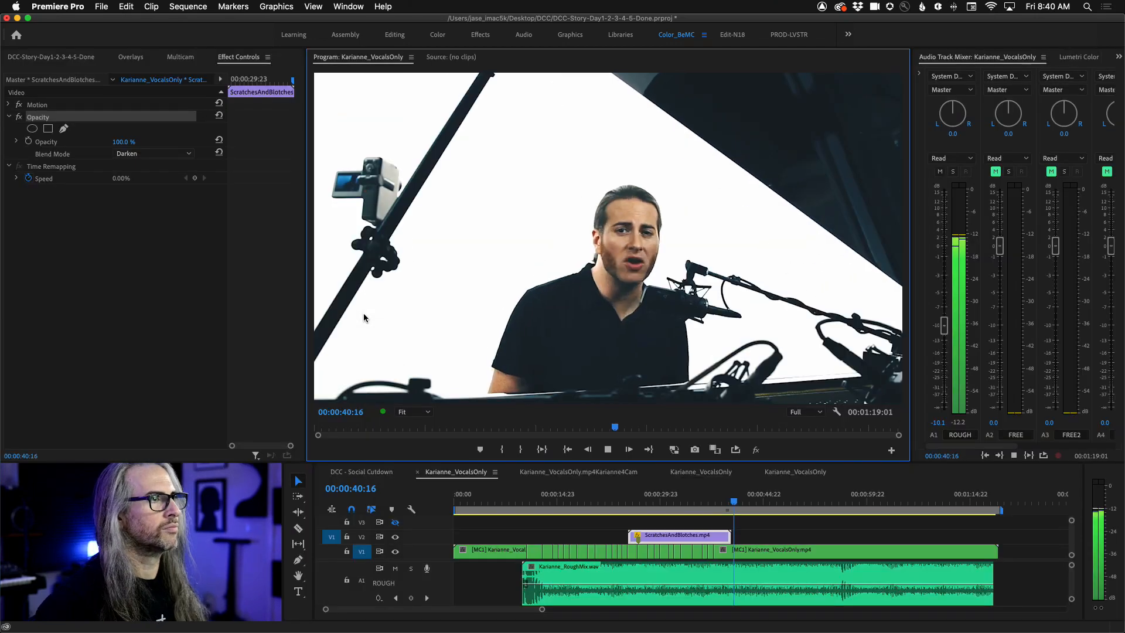
key(space)
click(645, 501)
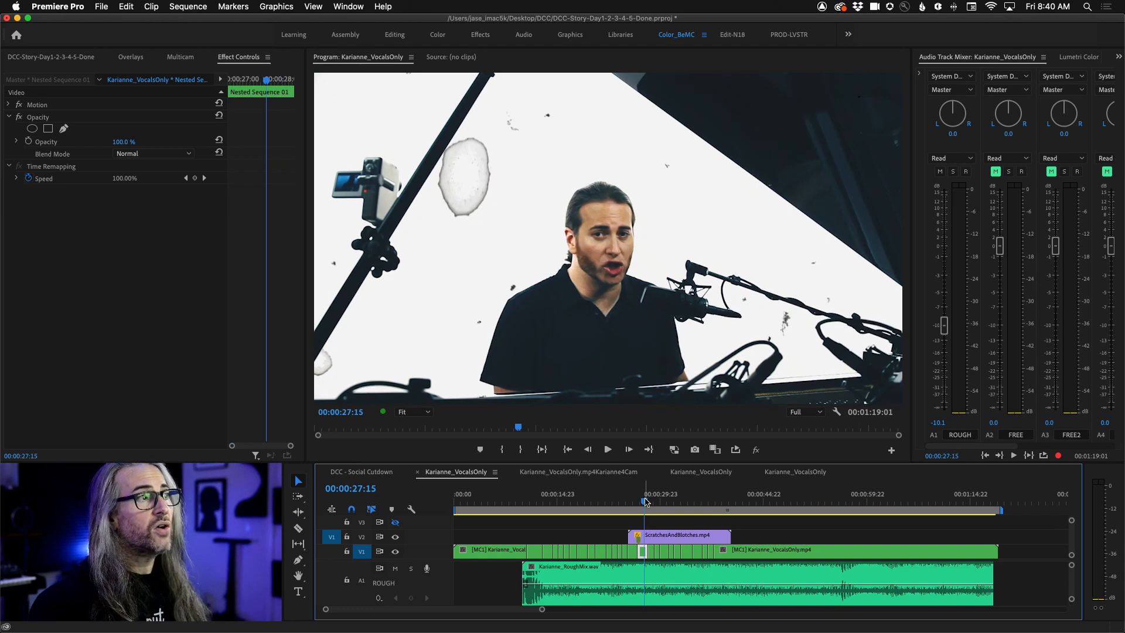
drag(645, 502, 635, 501)
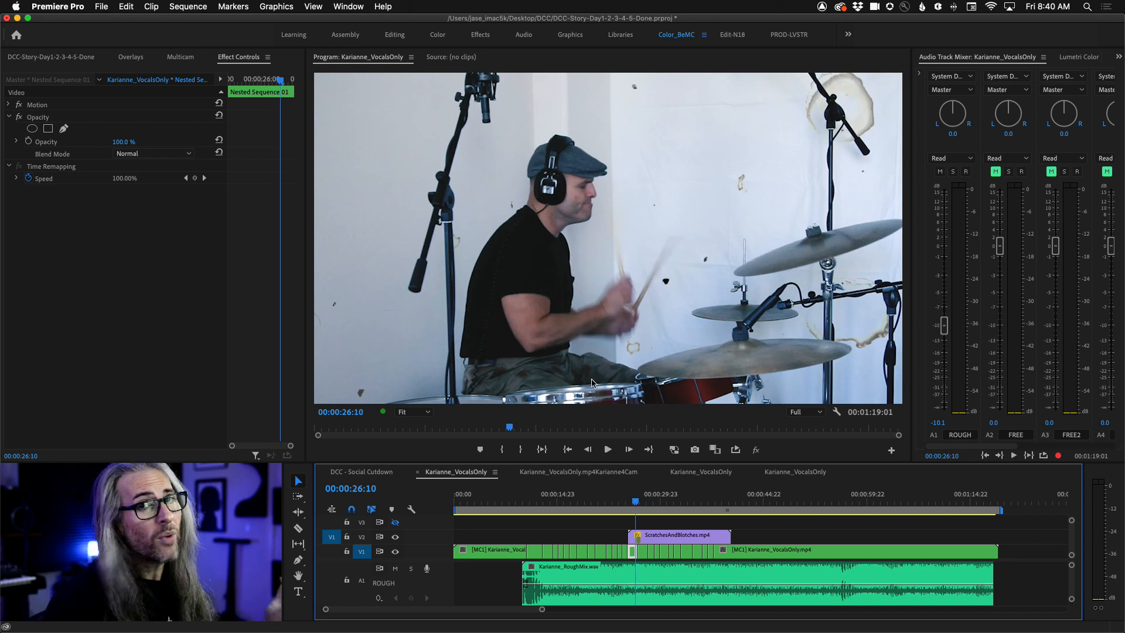
Step: Change the ScratchesAndBlotches clip's blend mode to Multiply and scrub to 00:00:28:19 to check the blotches
click(698, 536)
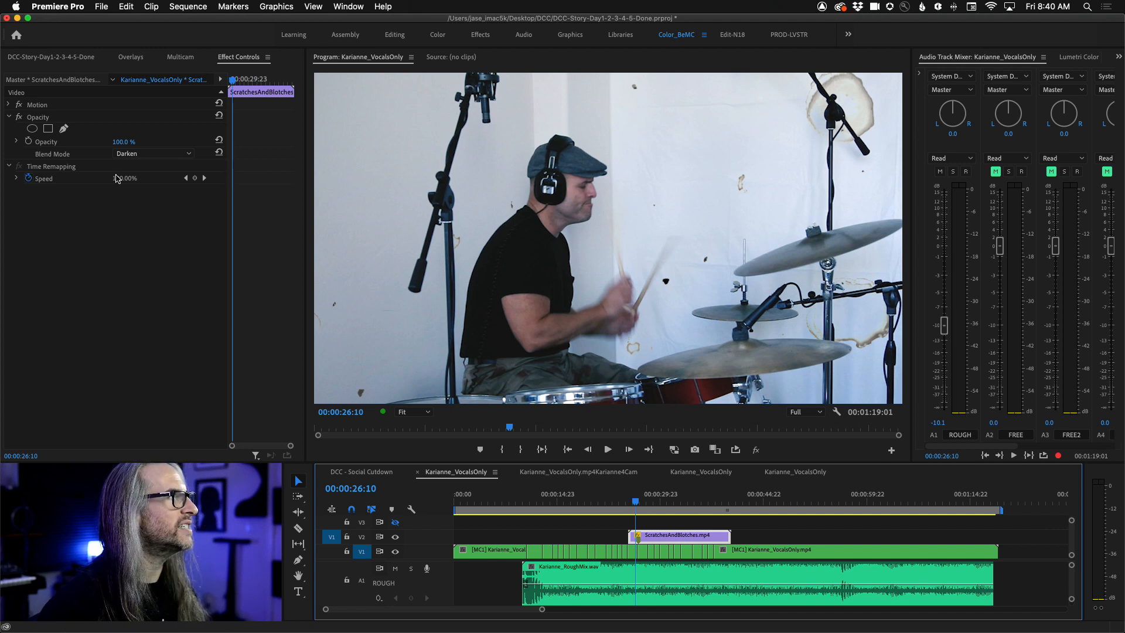
click(151, 155)
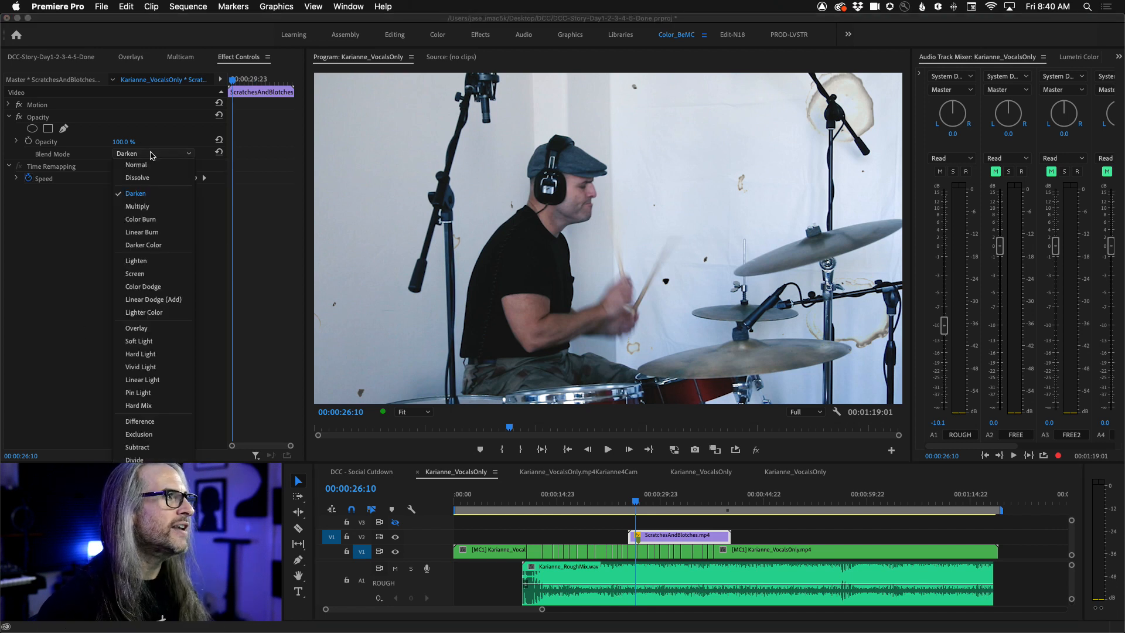
click(147, 208)
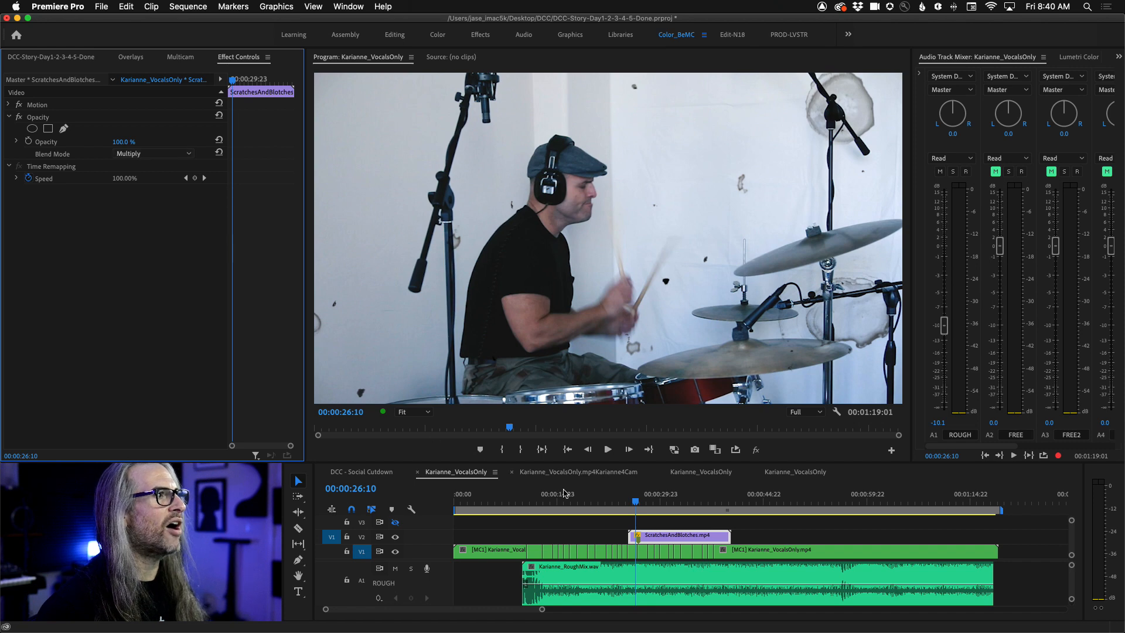
click(640, 502)
drag(640, 503, 652, 502)
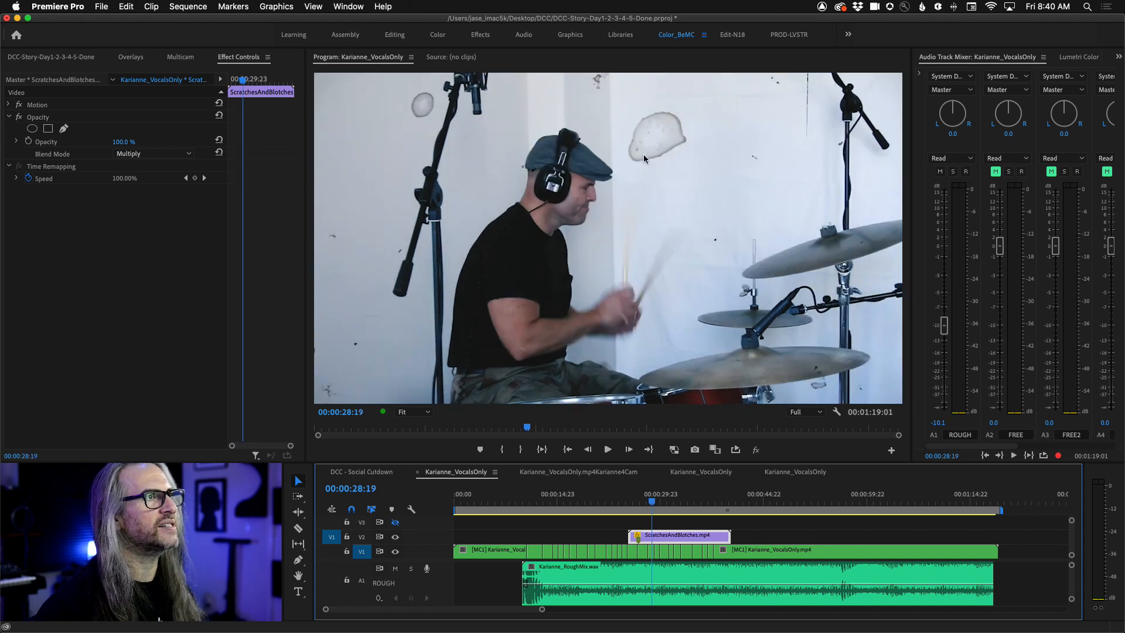
Step: Compare the overlay in Darken against Multiply at 00:00:28:19, return it to Multiply, and play the sequence
click(168, 154)
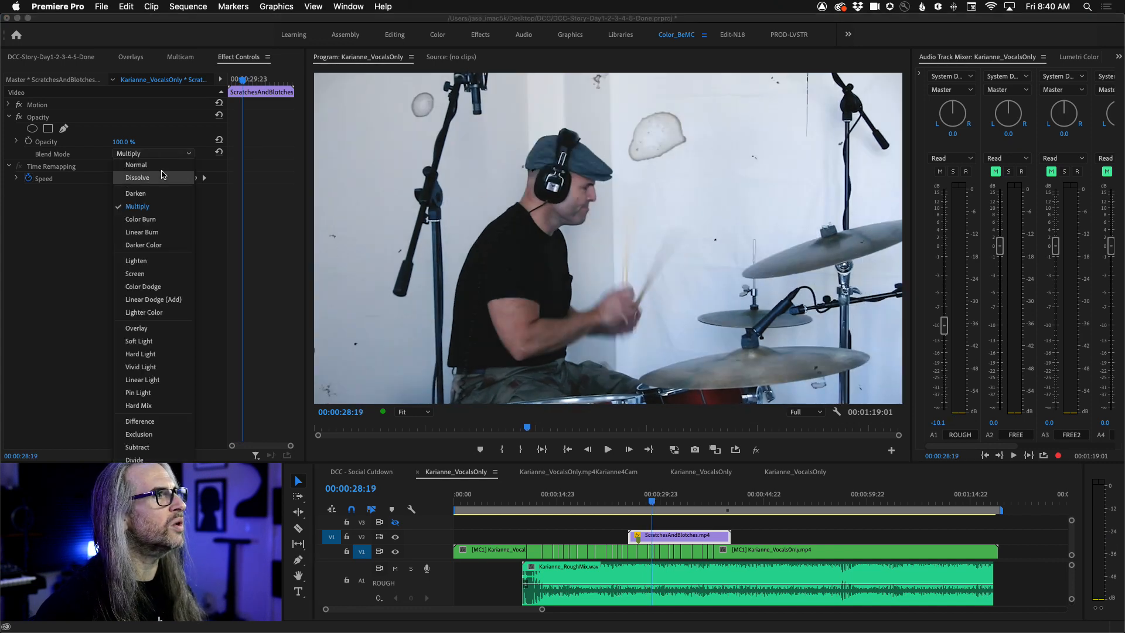
click(162, 194)
click(141, 153)
click(152, 207)
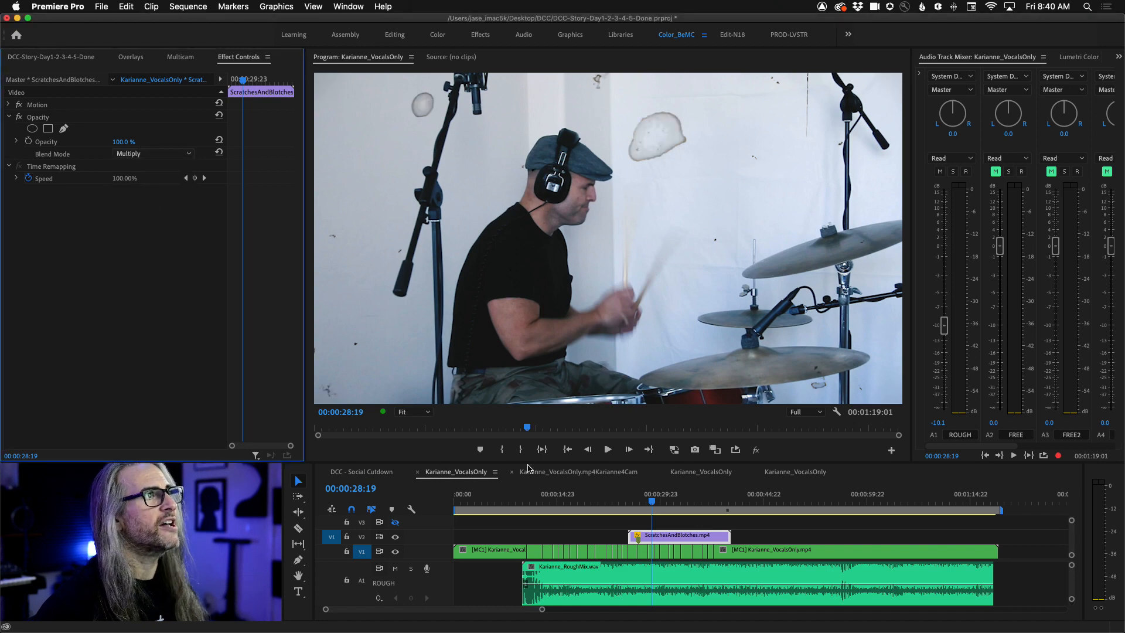
key(space)
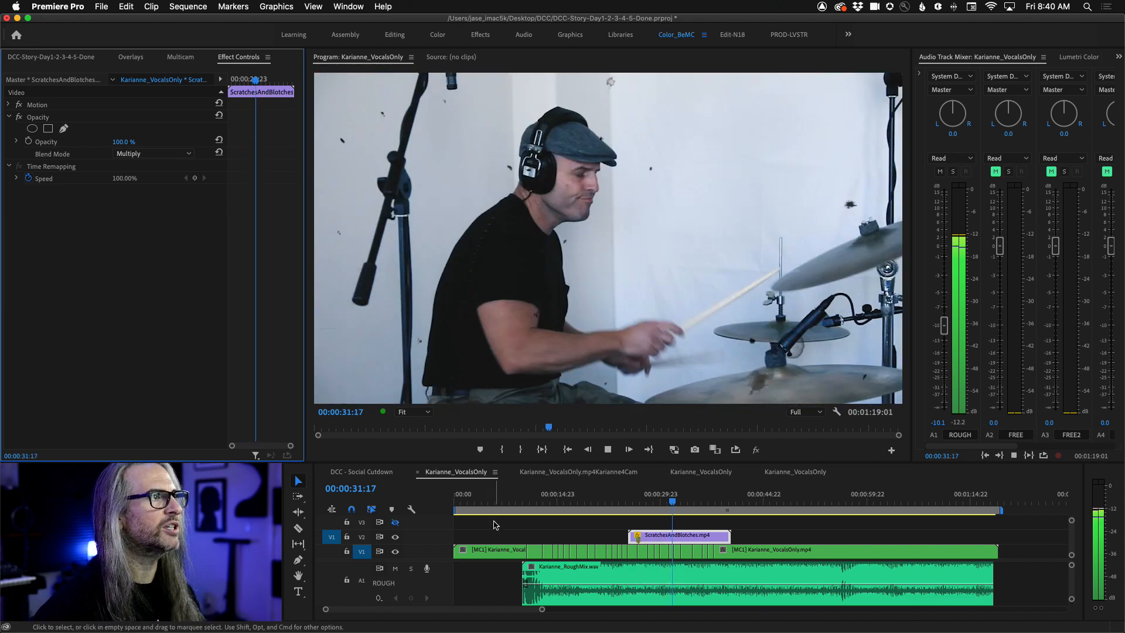
Step: Try Color Burn on the ScratchesAndBlotches clip at 00:00:32:15, switch it to Overlay, and play the sequence
key(space)
click(168, 154)
click(166, 219)
click(167, 155)
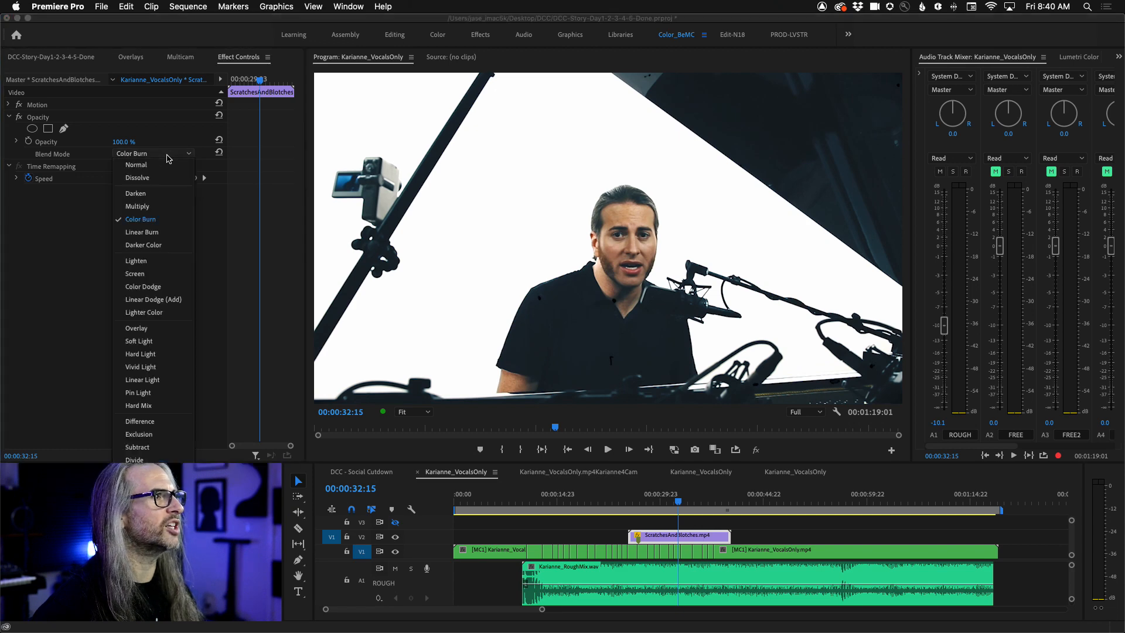
click(160, 328)
key(space)
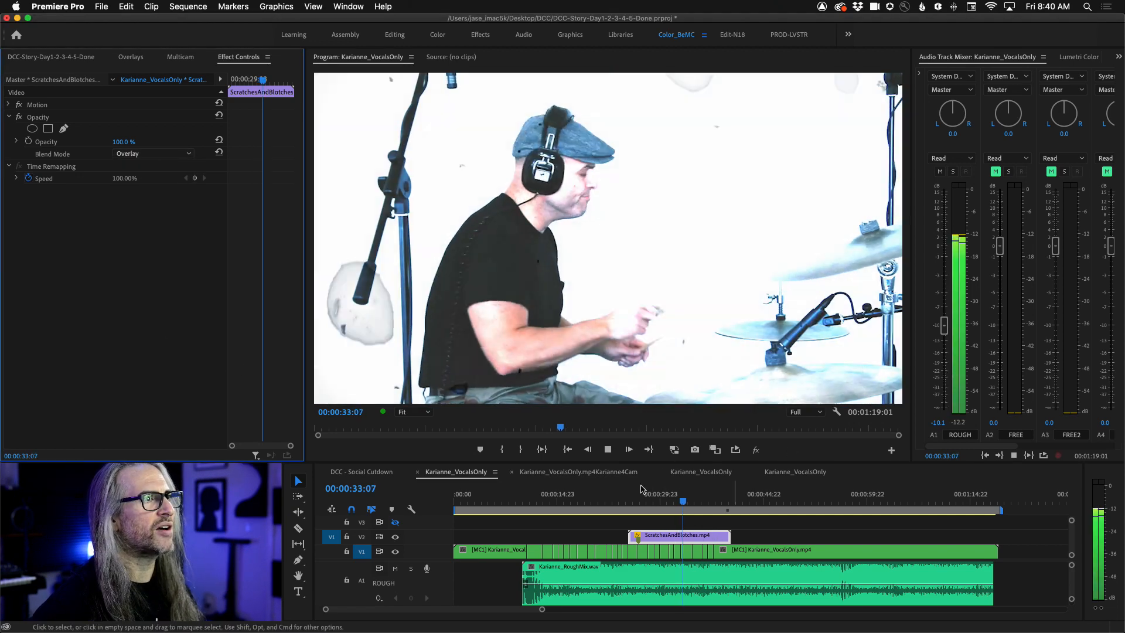
Step: Stop playback at 00:00:34:15, try the Screen blend mode on the scratches clip, and change it back to Darken
key(space)
click(158, 154)
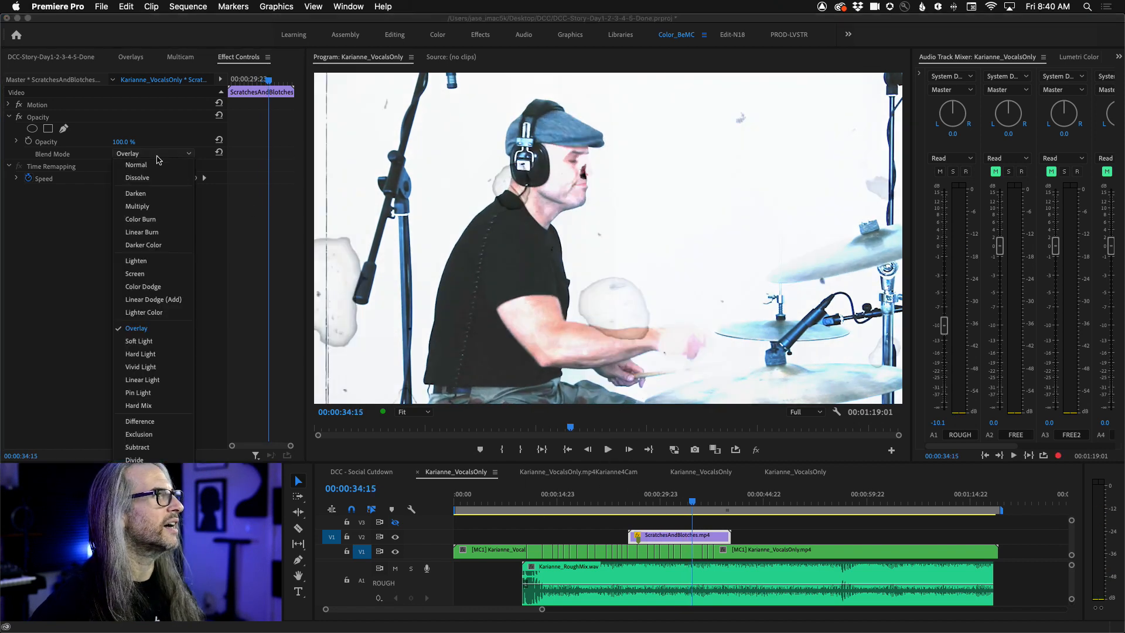
click(153, 275)
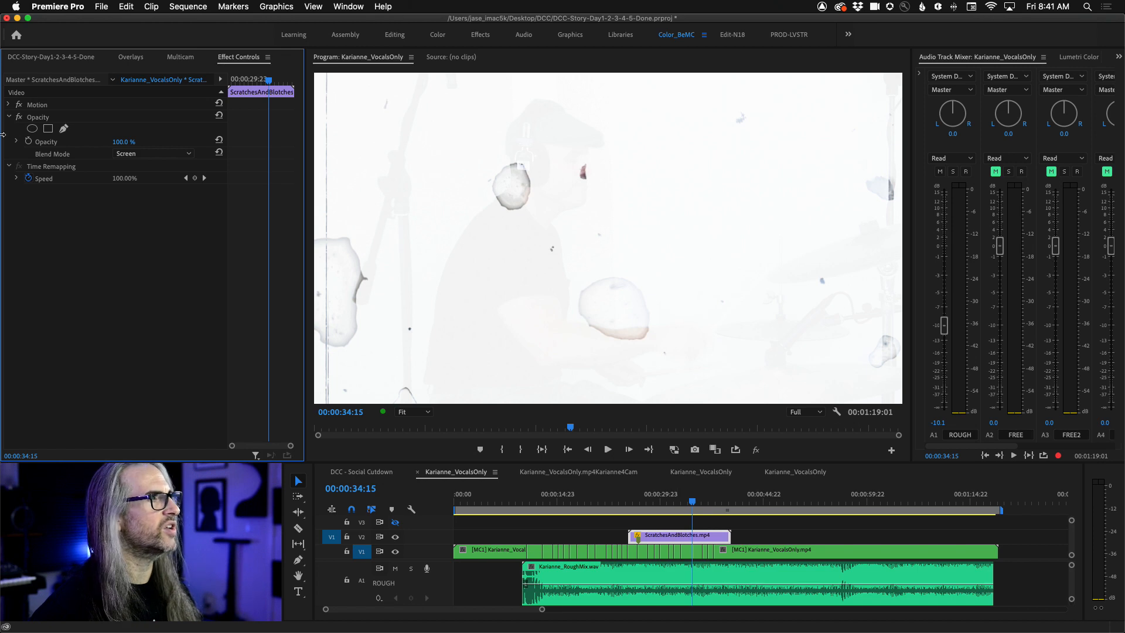
mouse_move(123, 143)
mouse_down()
mouse_move(68, 143)
mouse_move(123, 143)
mouse_up()
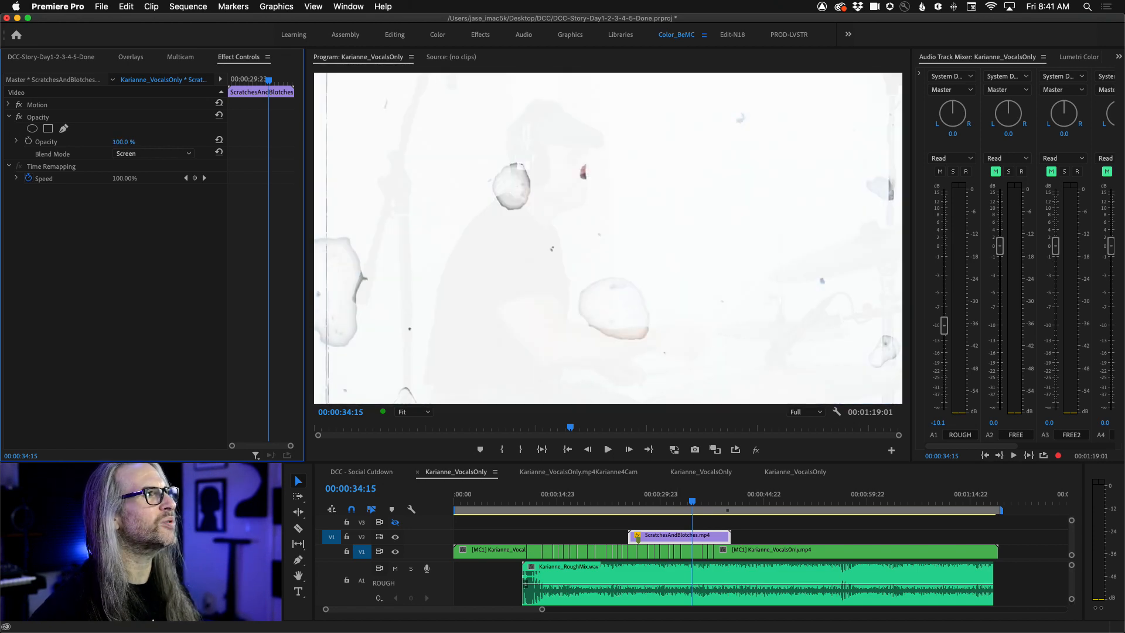
click(141, 154)
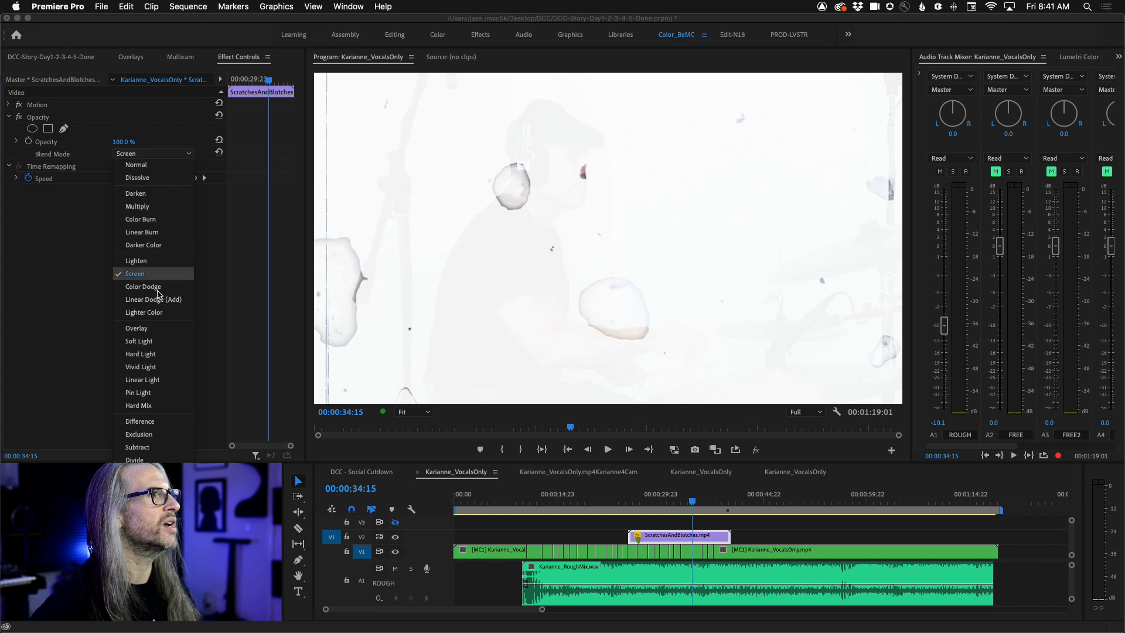
click(136, 193)
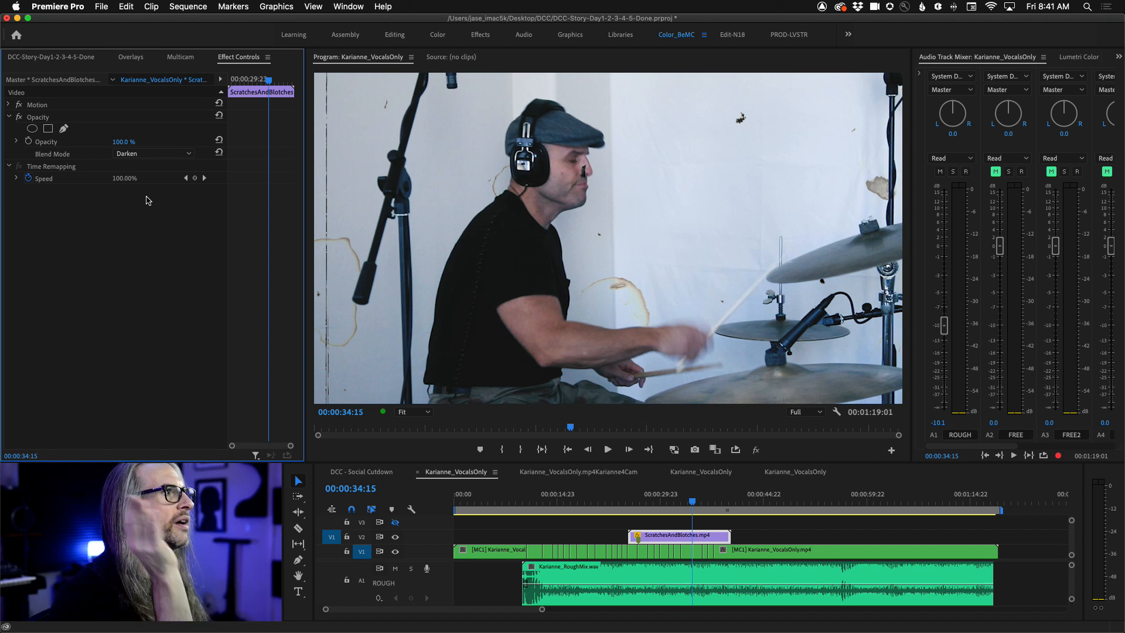
click(152, 155)
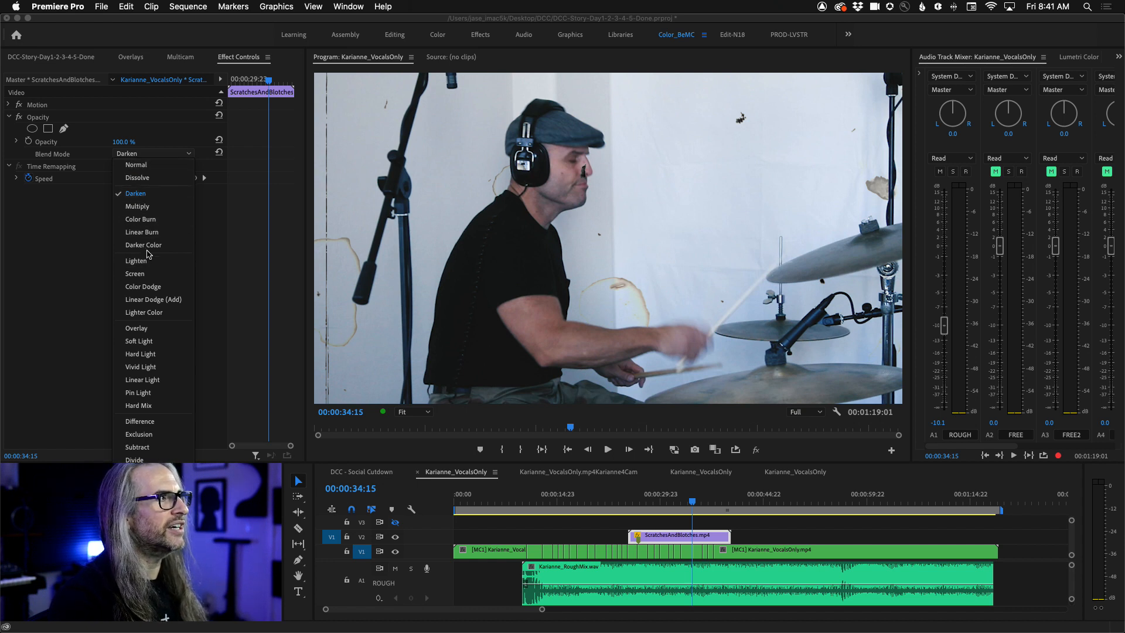
click(47, 214)
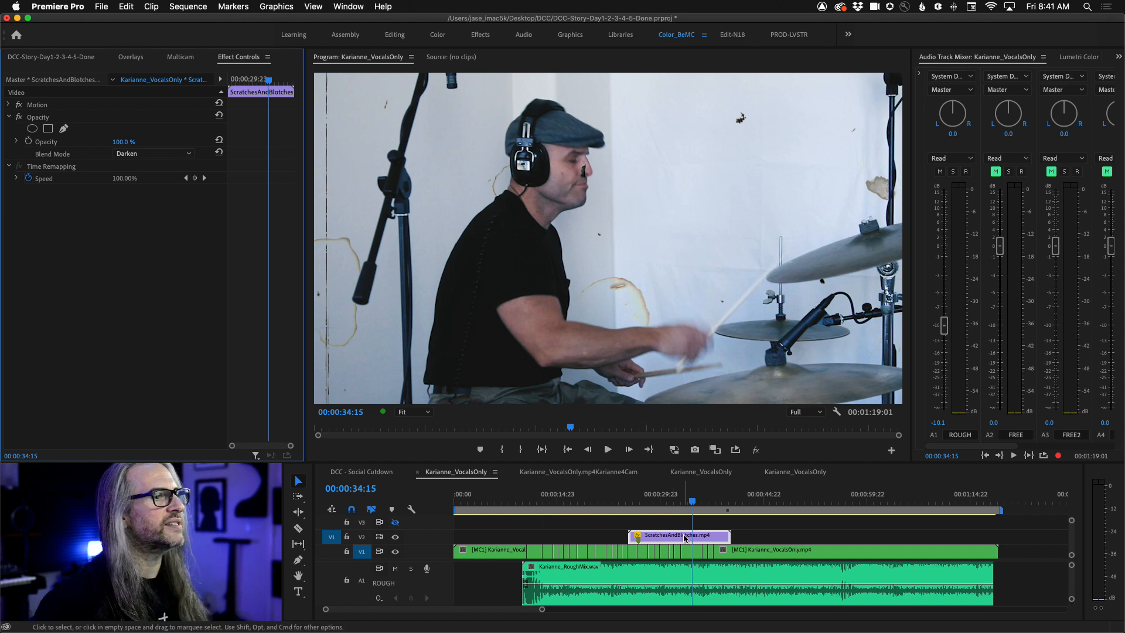
Step: Examine the ScratchesAndBlotches.mp4 and Fotolia_284190932_V_HD1080.mp4 footage in the Overlays bin
click(131, 57)
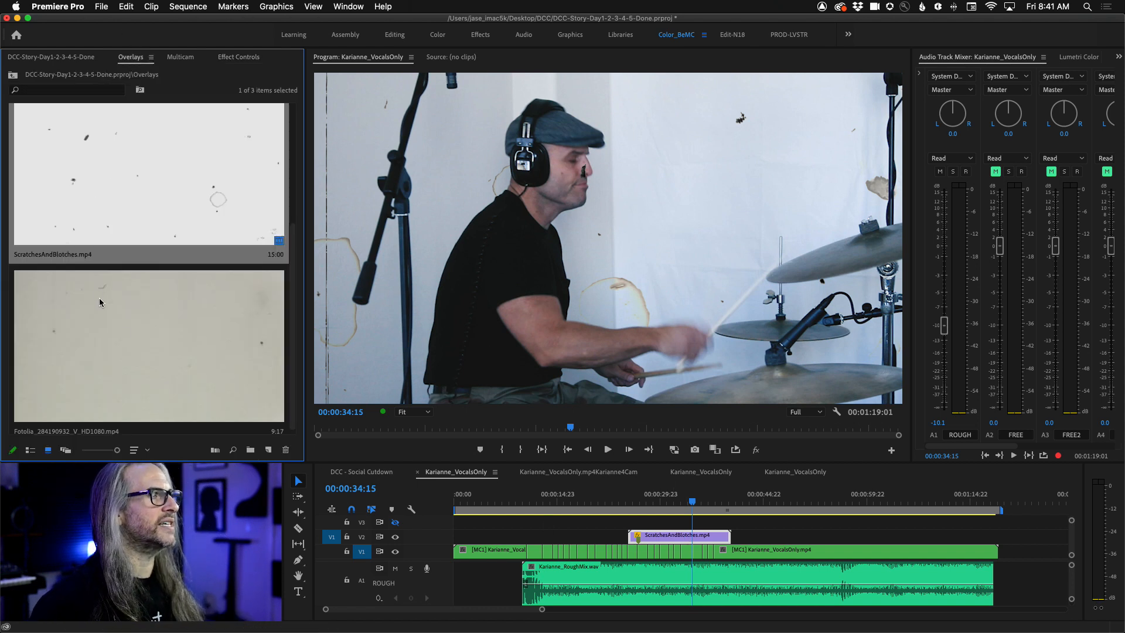
scroll(294, 363, down, 1)
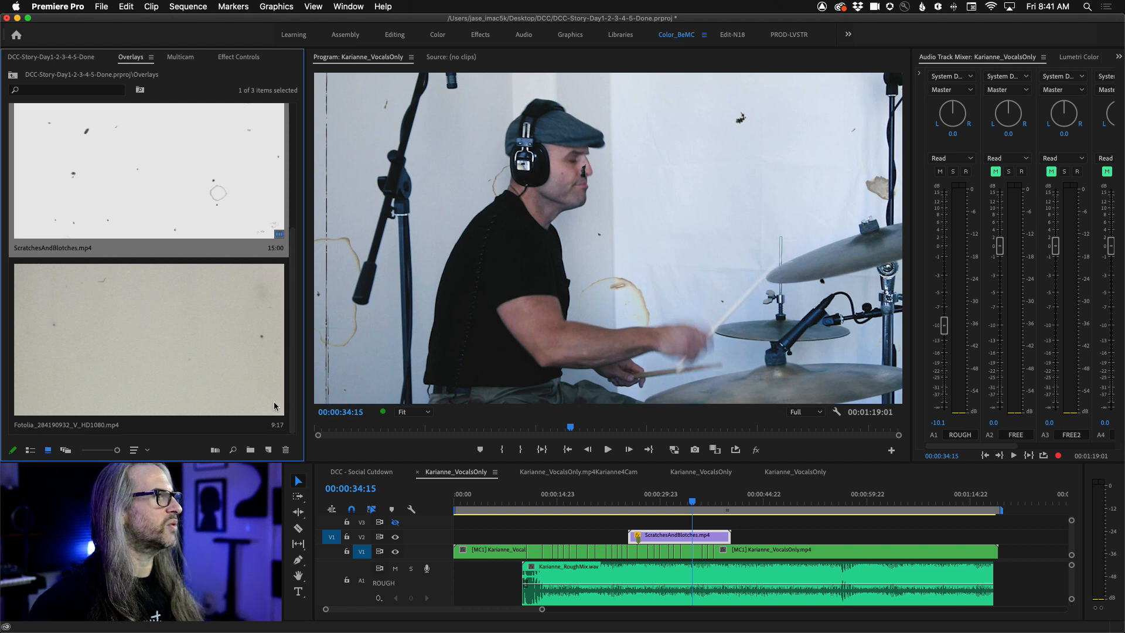
scroll(291, 392, up, 3)
scroll(294, 386, down, 3)
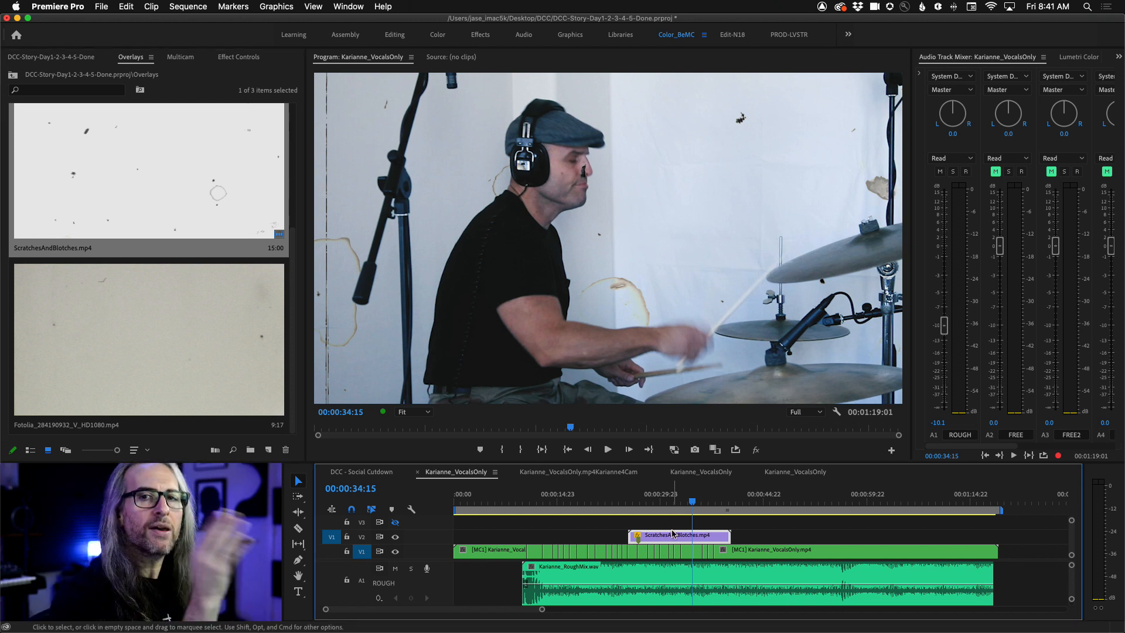
Step: Scale the ScratchesAndBlotches clip up to 111 in its Motion settings
click(230, 58)
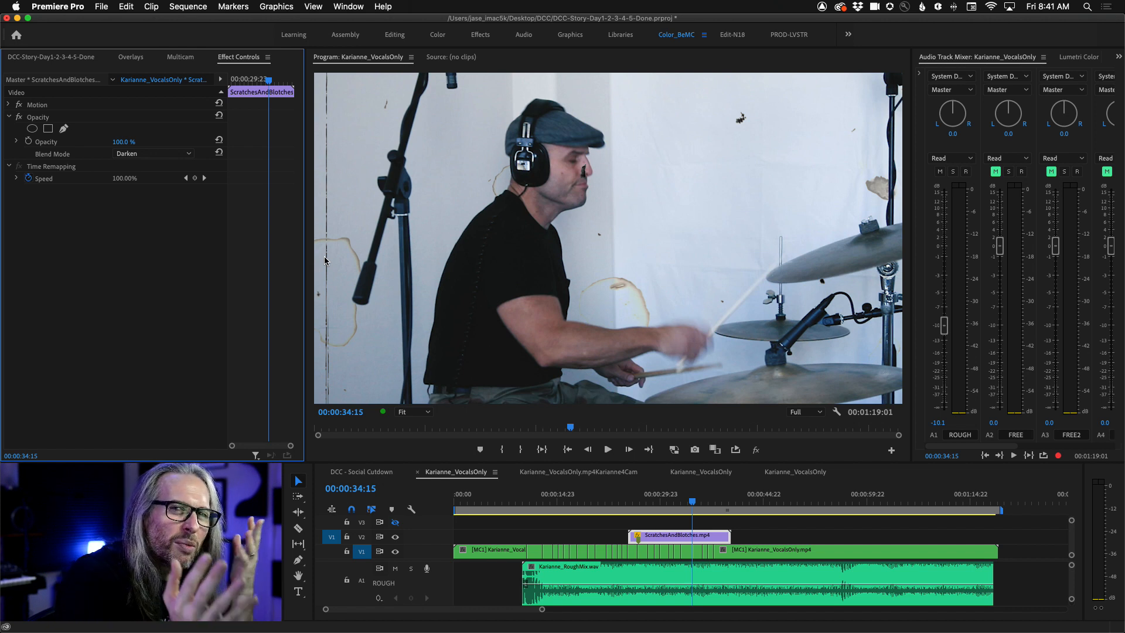
click(8, 104)
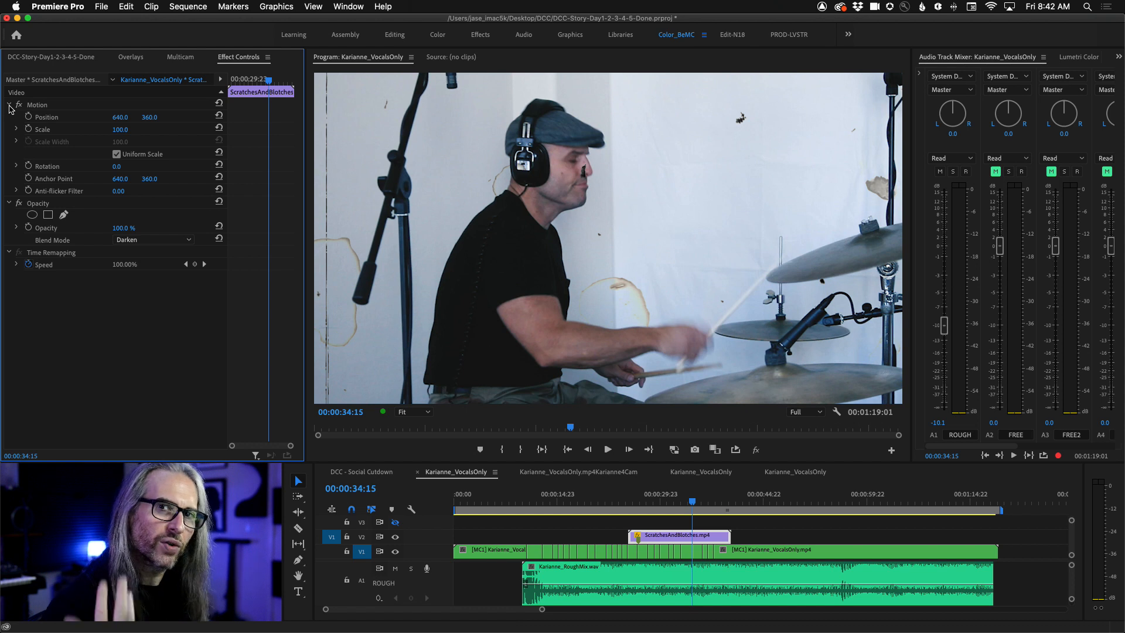
drag(120, 130, 126, 129)
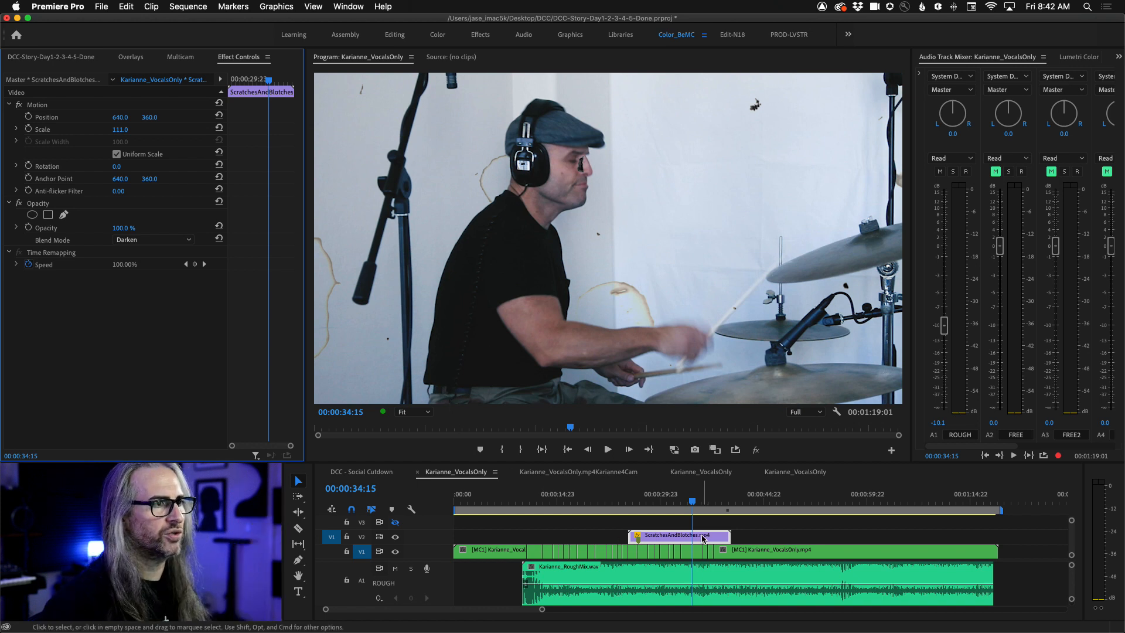
Step: Duplicate the ScratchesAndBlotches clip on V2 and place the copy directly after the original
click(679, 535)
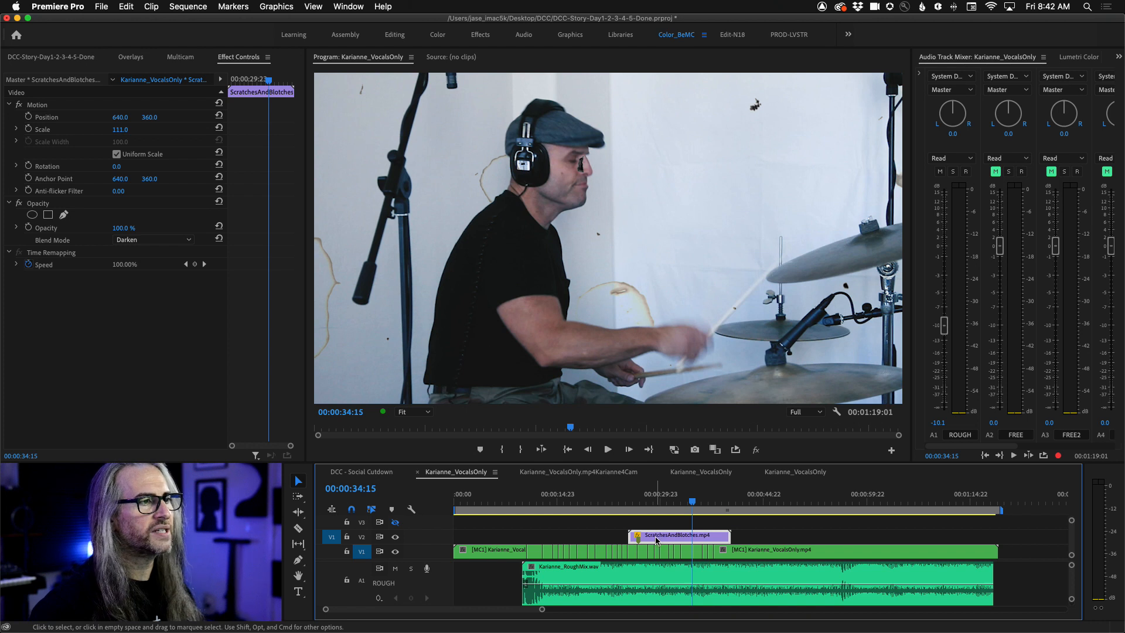
key(minus)
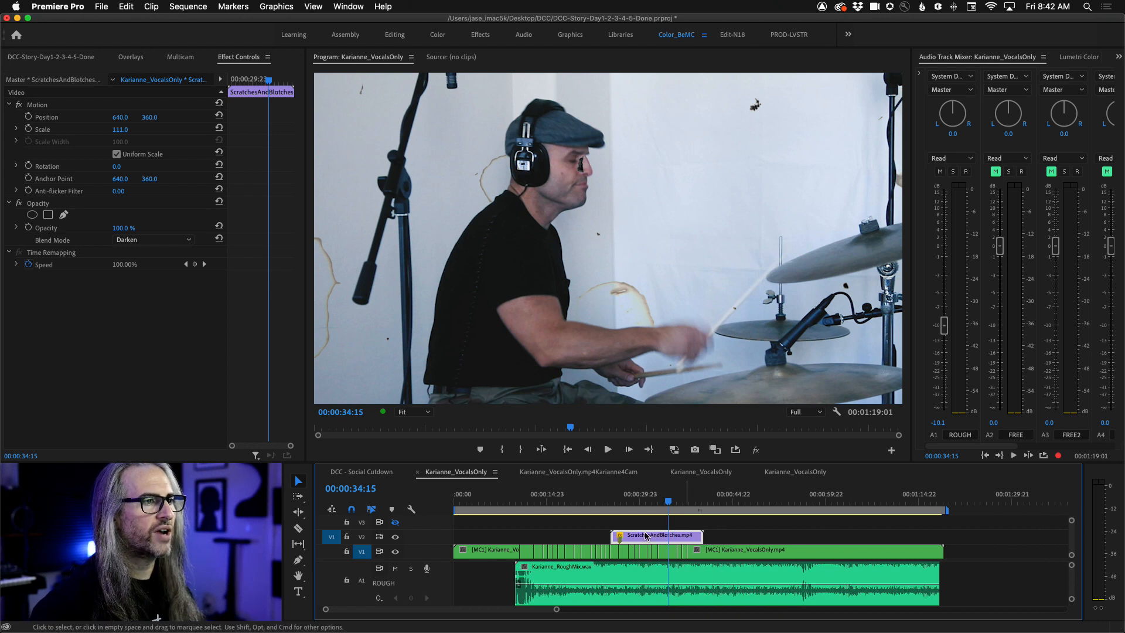
drag(635, 538, 739, 542)
Step: Set the second ScratchesAndBlotches clip's scale to 100, comparing frames at 00:00:46:11 and 00:00:30:21
drag(669, 504, 743, 505)
click(755, 539)
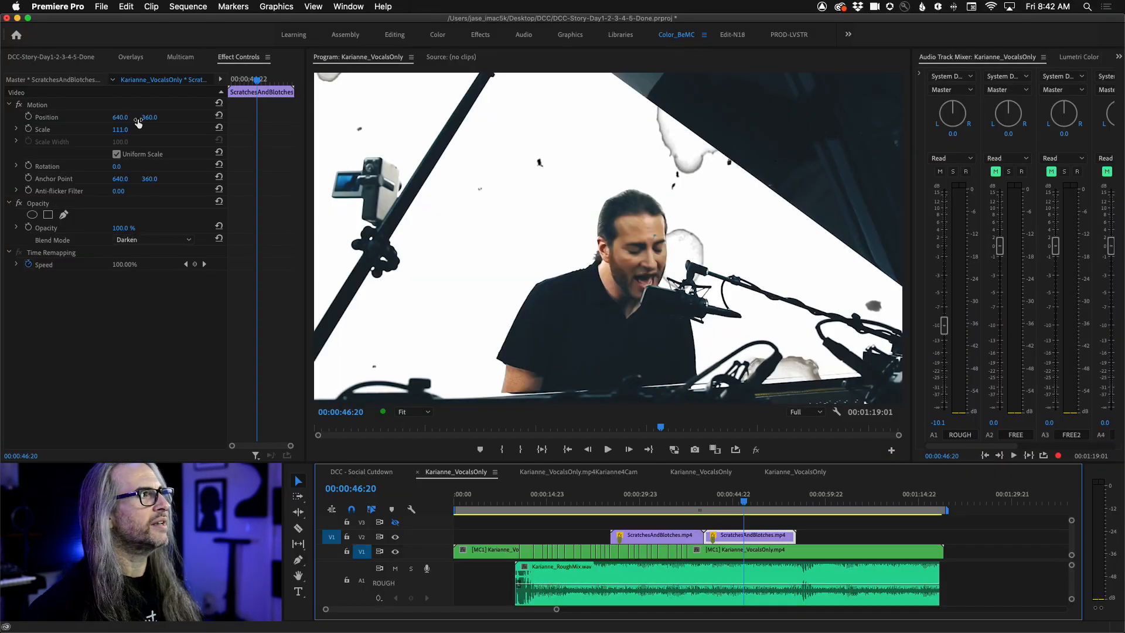
click(123, 129)
text(1)
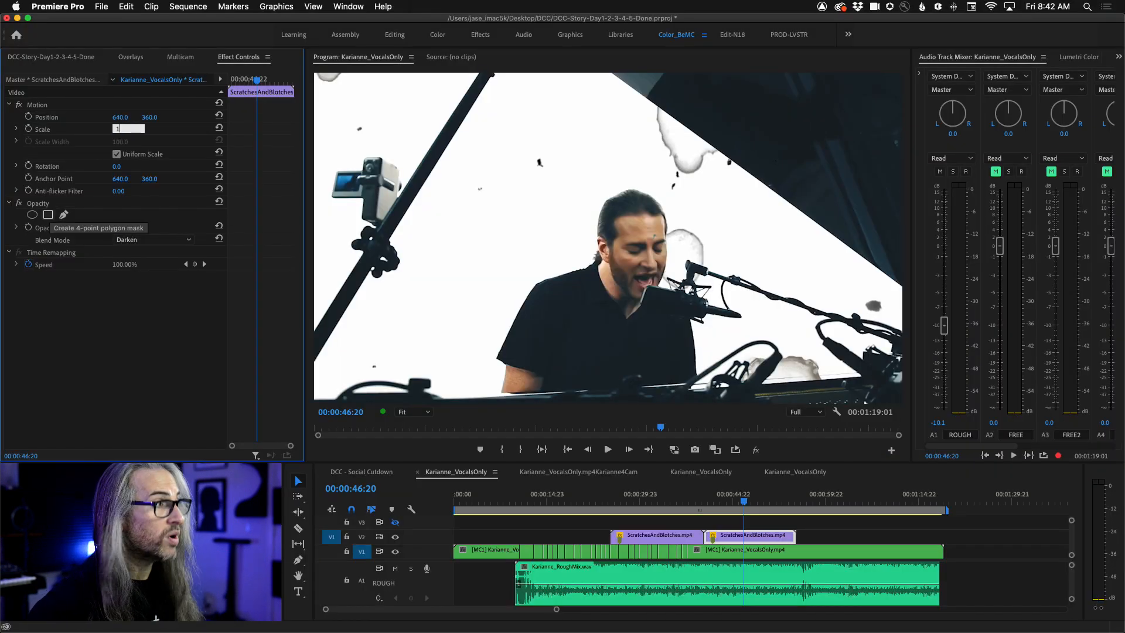
text(00)
click(720, 503)
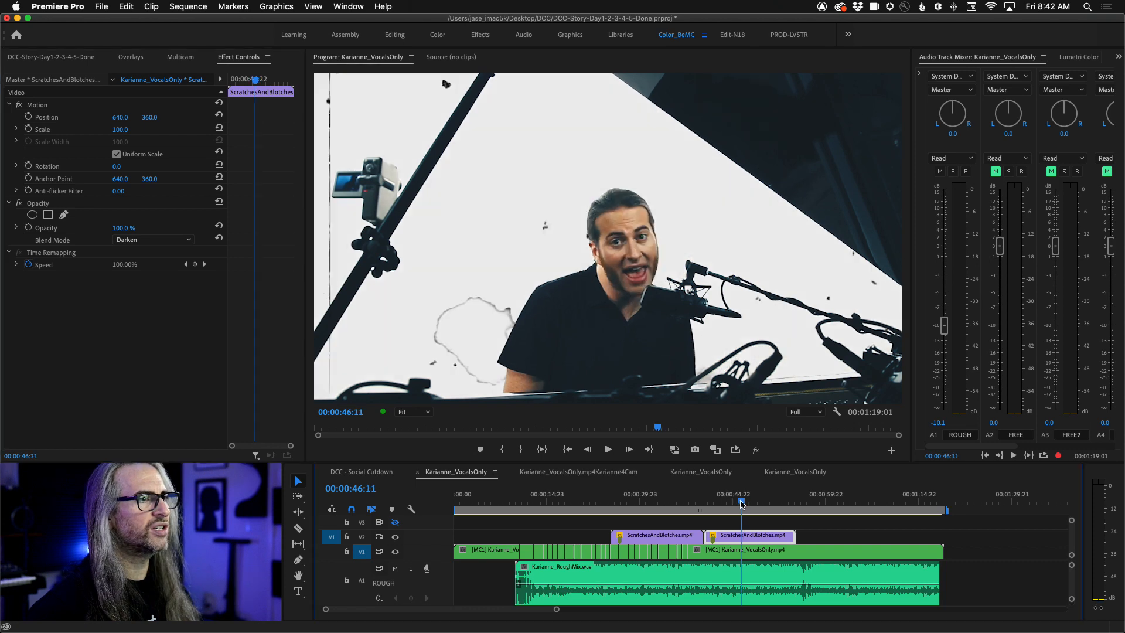
drag(719, 502, 644, 503)
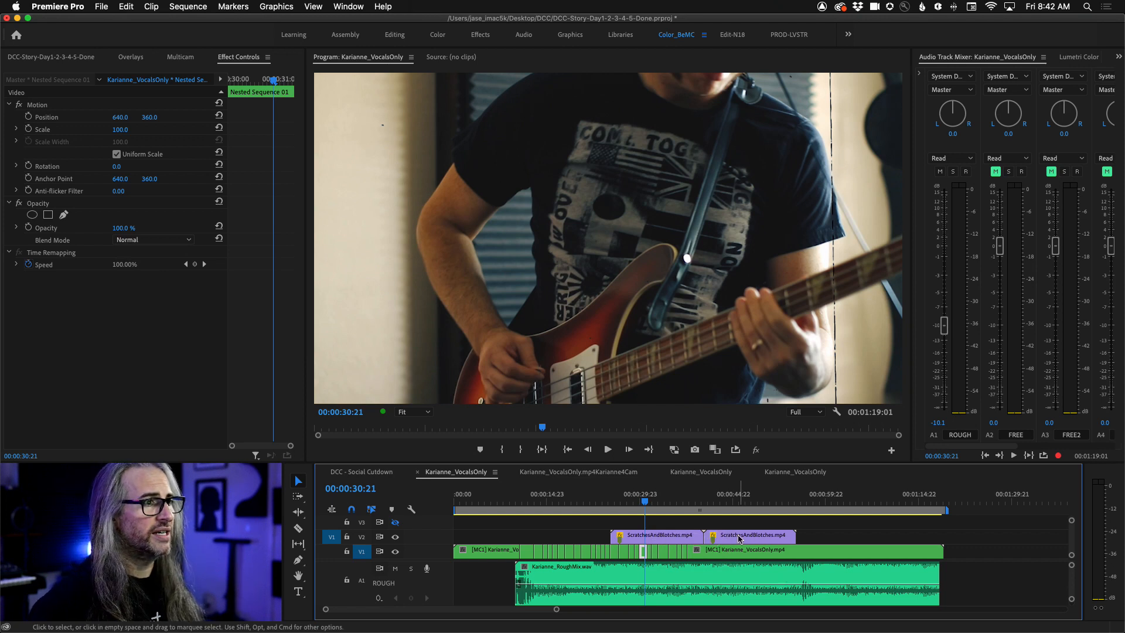
Step: Reset the first ScratchesAndBlotches clip to the Normal blend mode and a scale of 100
click(659, 537)
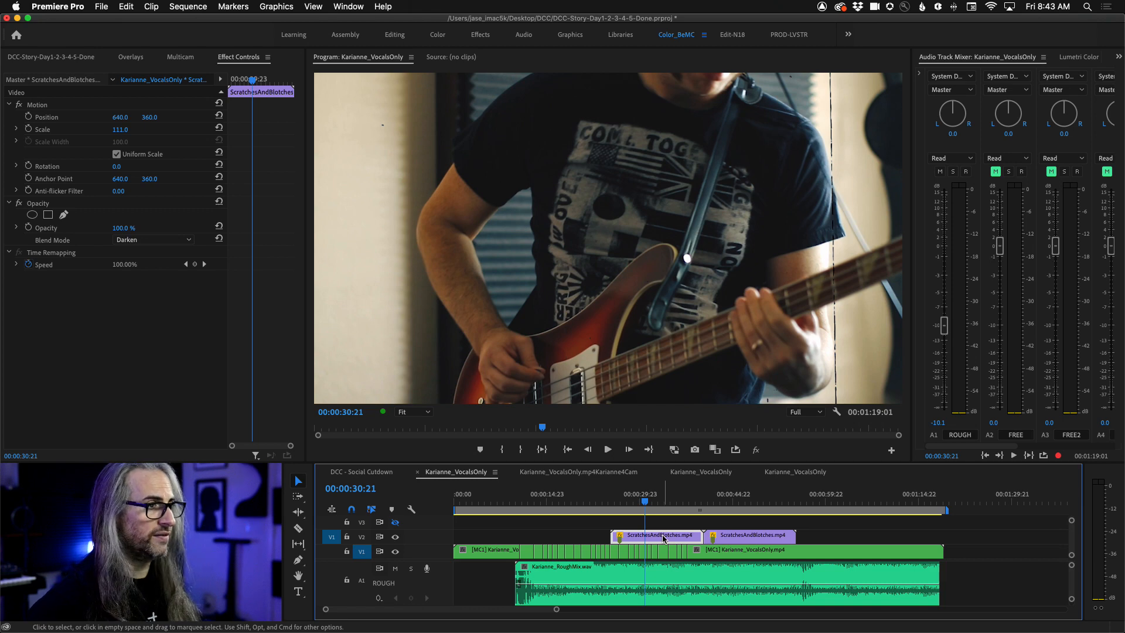
click(155, 239)
click(155, 252)
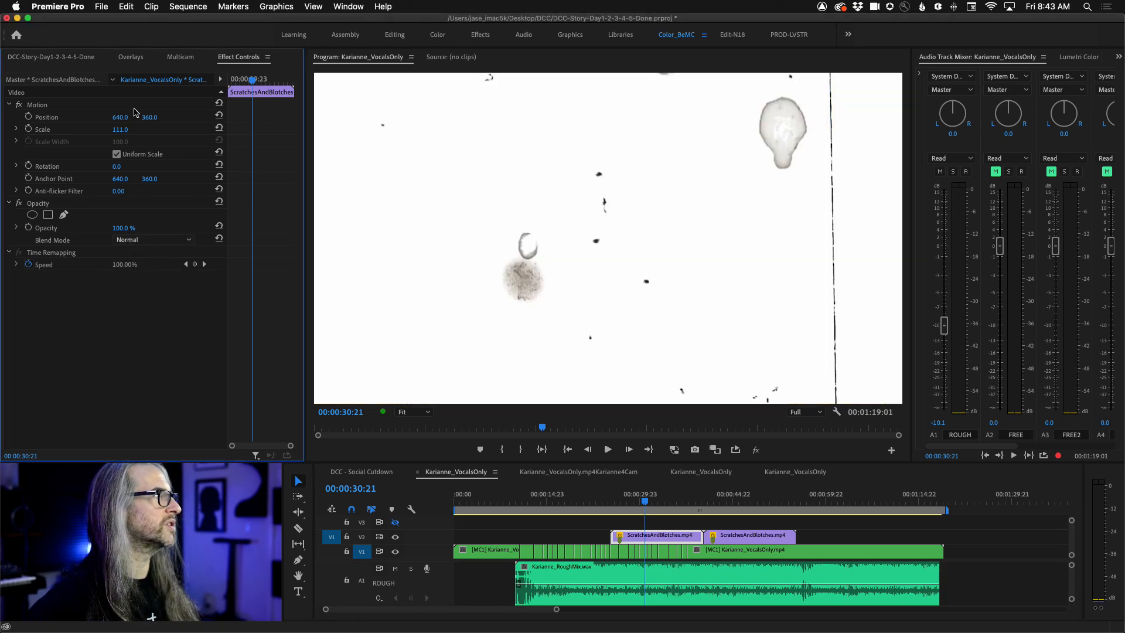
click(122, 130)
text(100)
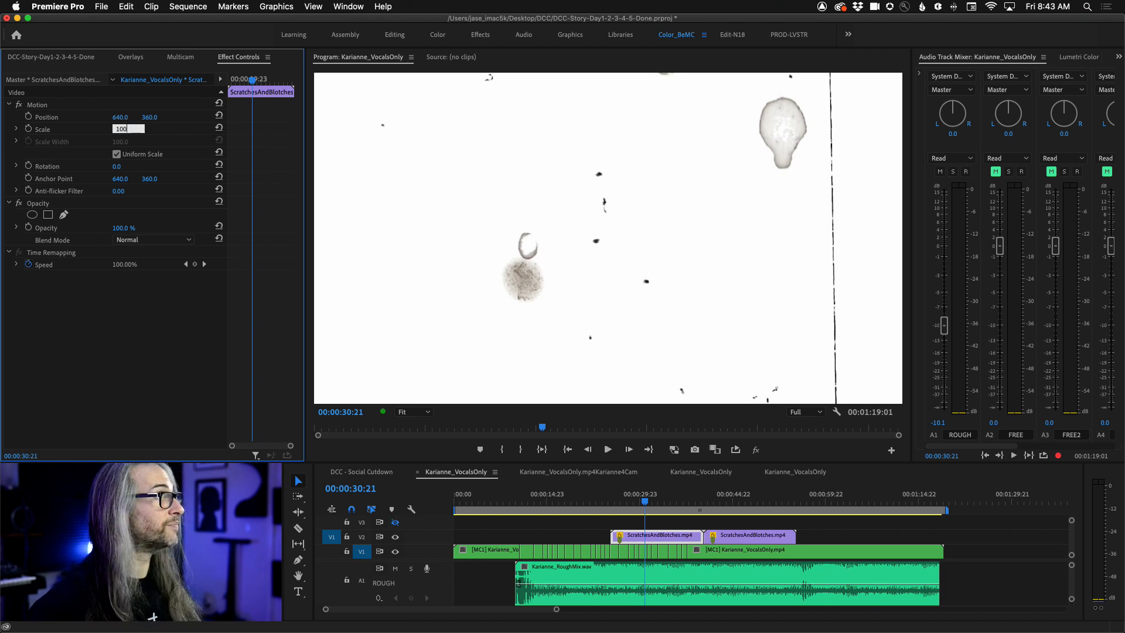
key(Return)
Step: Delete the second scratches clip and lay five ScratchesAndBlotches clips end to end on V3, through the end of the video
click(771, 538)
key(Delete)
drag(659, 538, 868, 526)
Step: Turn on V3's track output, set its first scratches clip to Darken at 00:00:13:23, and scrub to 00:00:13:10
drag(646, 502, 539, 499)
click(542, 525)
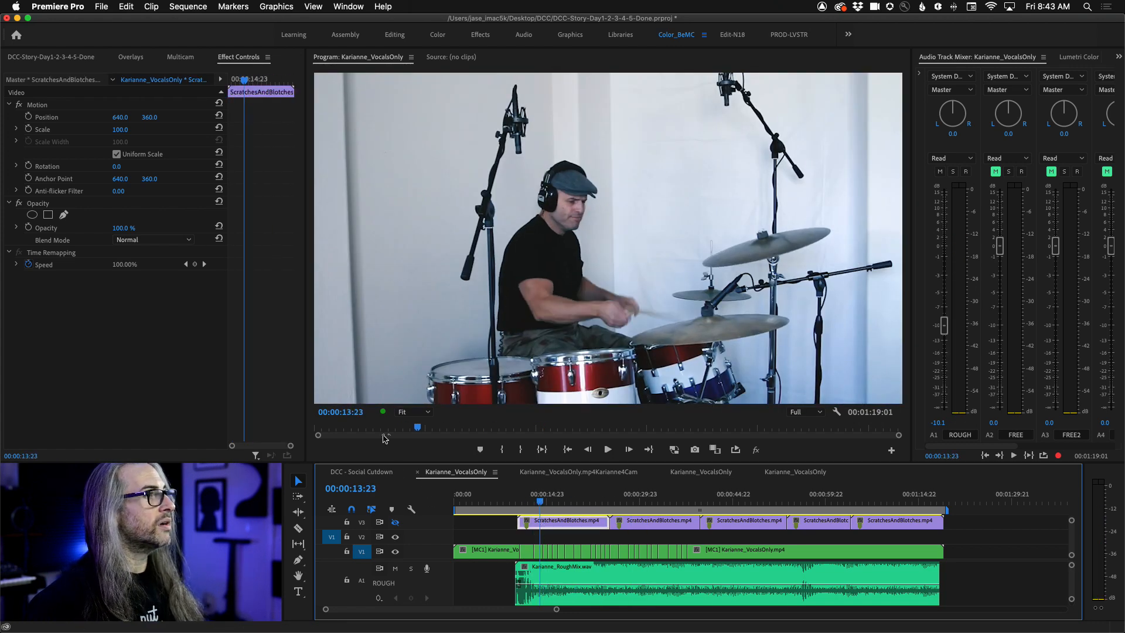
click(395, 521)
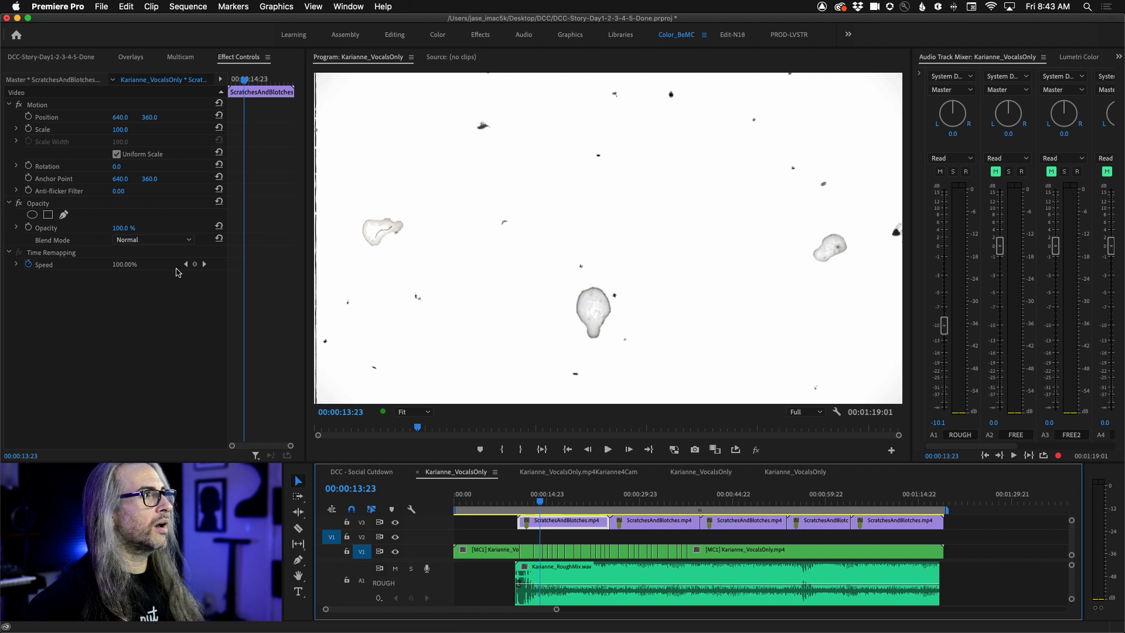
click(150, 242)
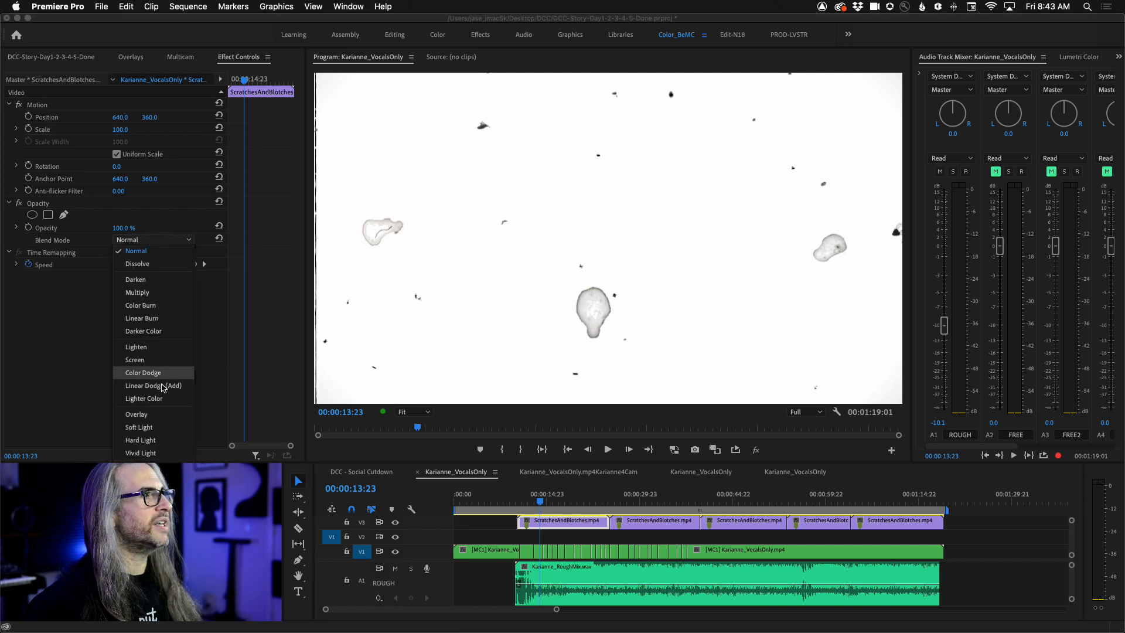
click(135, 279)
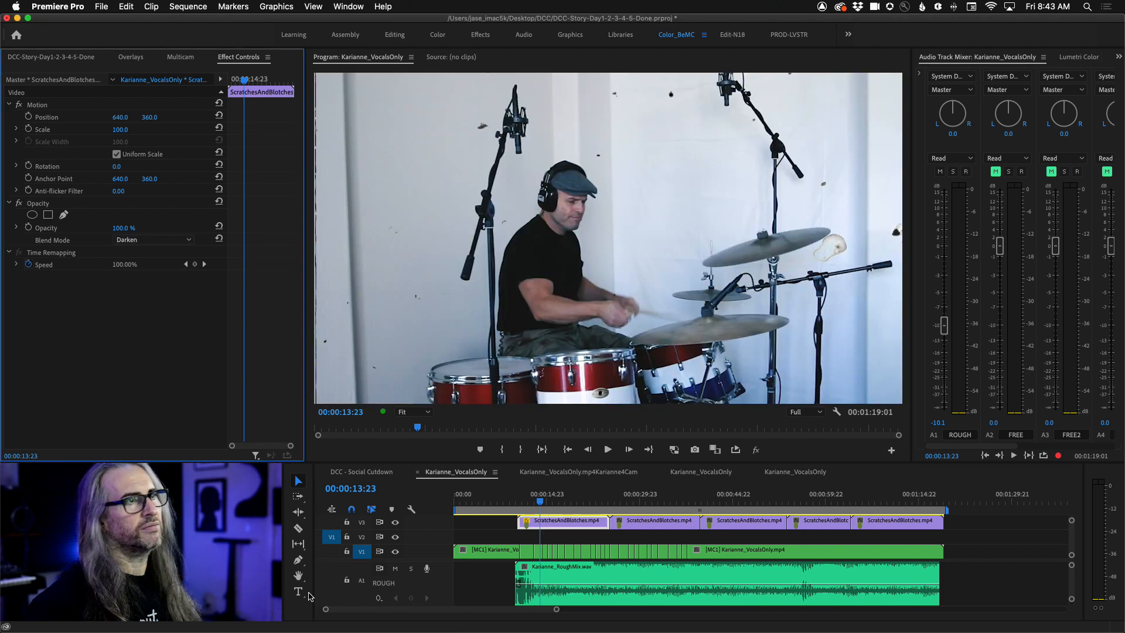
mouse_move(556, 501)
mouse_down()
mouse_move(768, 493)
mouse_move(539, 491)
mouse_up()
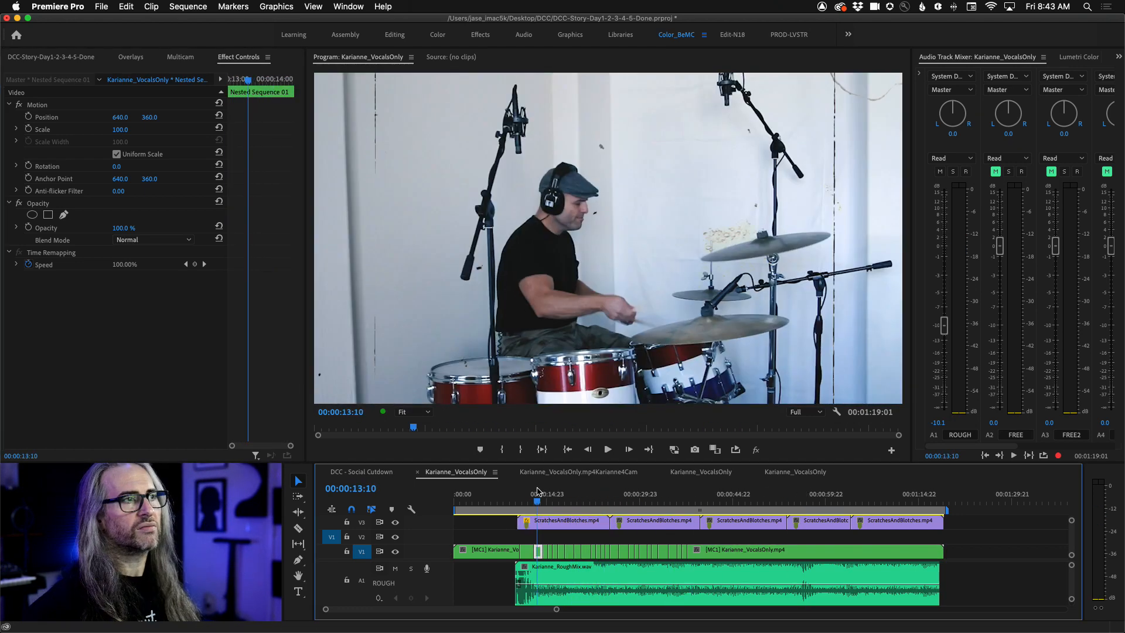
Step: Lower Highlights to -100 in the Lumetri basic correction of the first scratches clip on V3
click(565, 525)
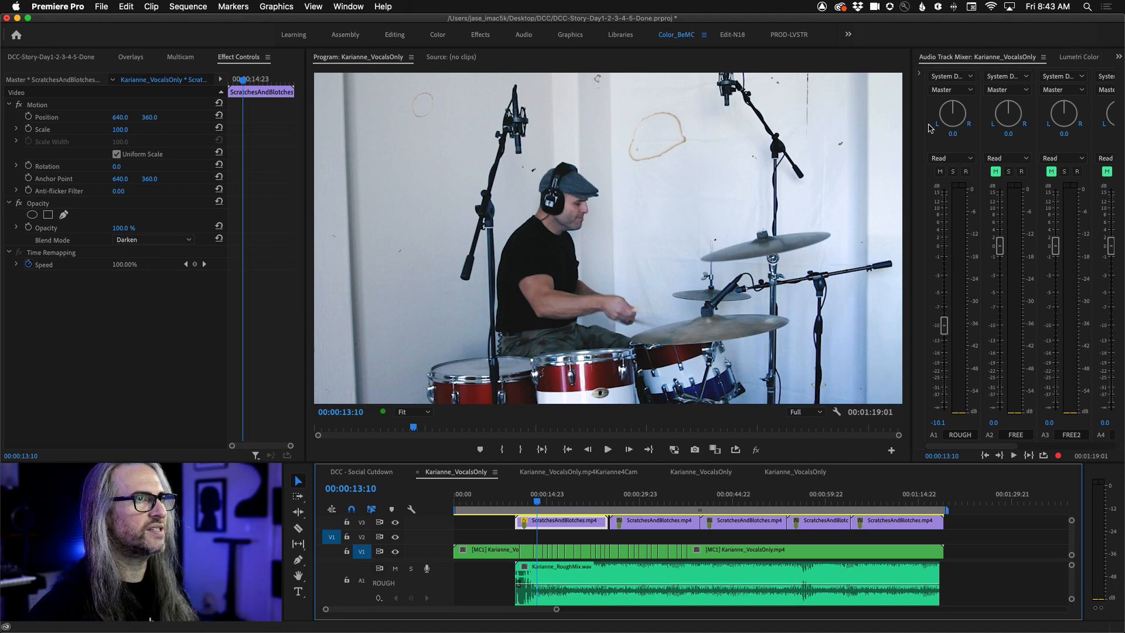
click(1065, 57)
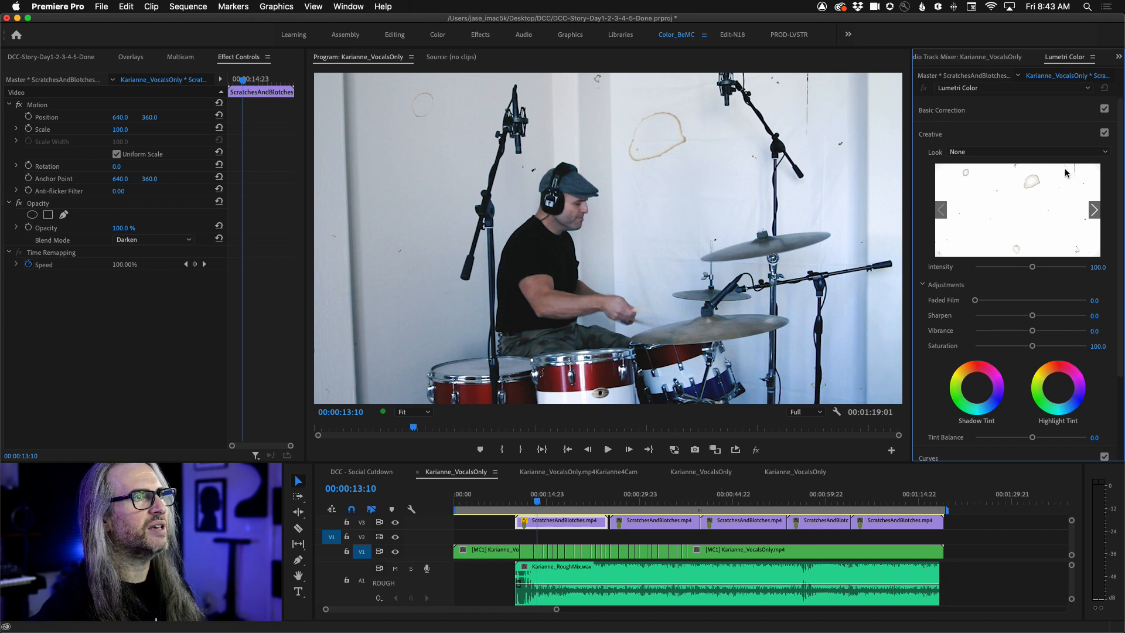
click(994, 120)
drag(1031, 273, 963, 272)
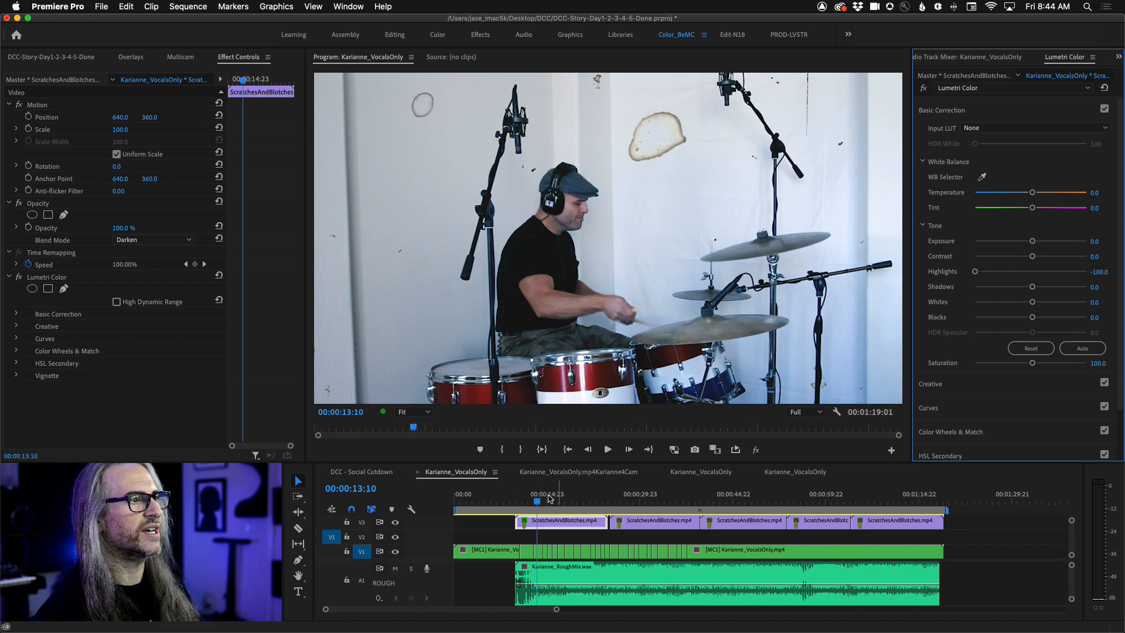
Step: Mute the ROUGH audio track, then at 00:00:15:03 set the scratches clip's Contrast to 13.1 and Blacks to about -0.5
click(394, 568)
drag(540, 502, 549, 502)
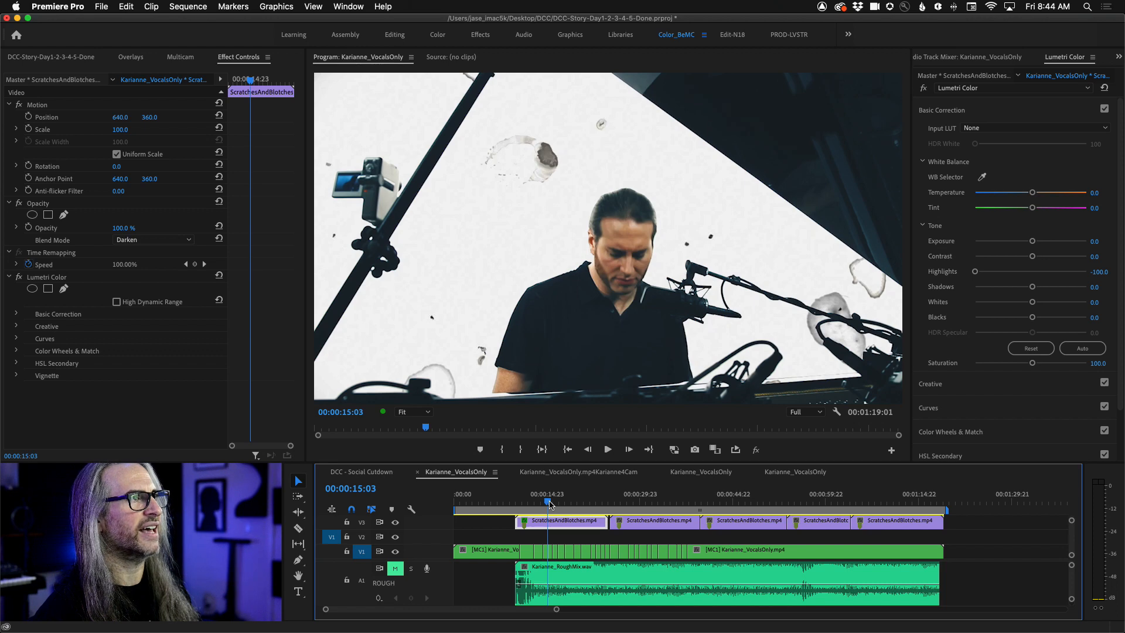
mouse_move(1034, 261)
mouse_down()
mouse_move(975, 259)
mouse_move(1047, 258)
mouse_move(1036, 257)
mouse_up()
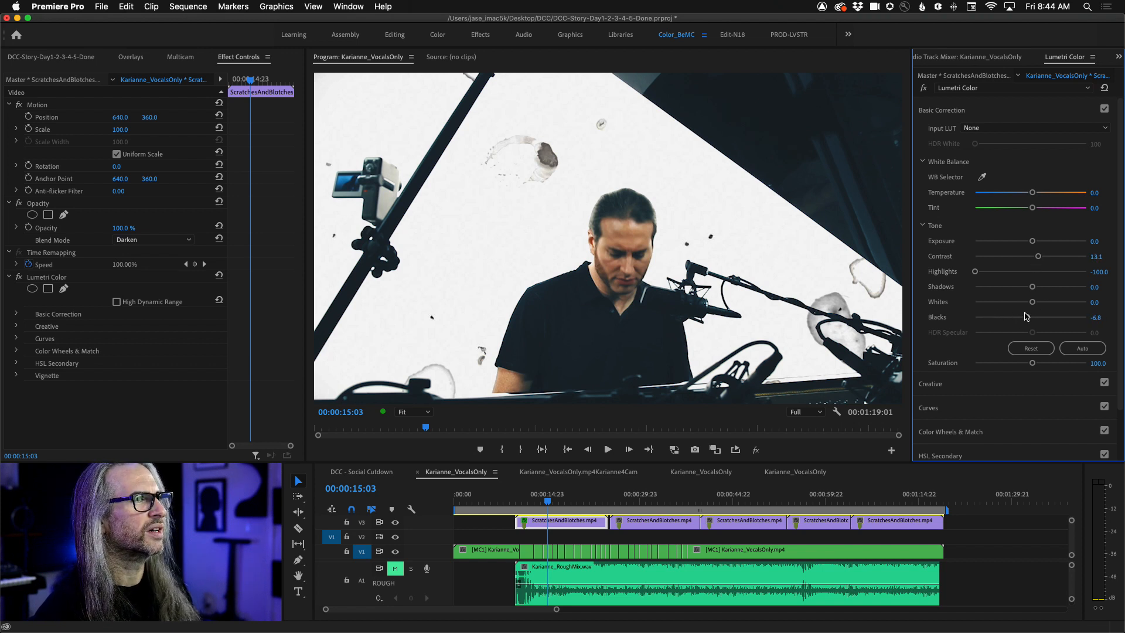
drag(1002, 316, 1031, 317)
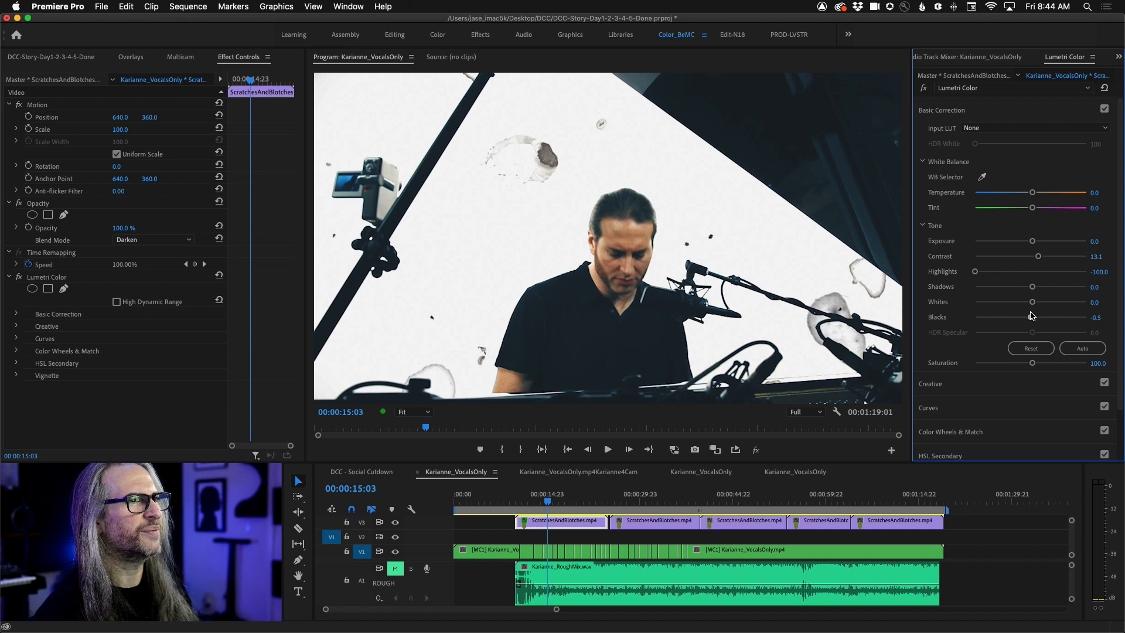
Step: Set Faded Film to 27.2 in the creative adjustments of the first scratches clip, and play the result to 00:00:16:23
click(1013, 383)
drag(975, 300, 1000, 301)
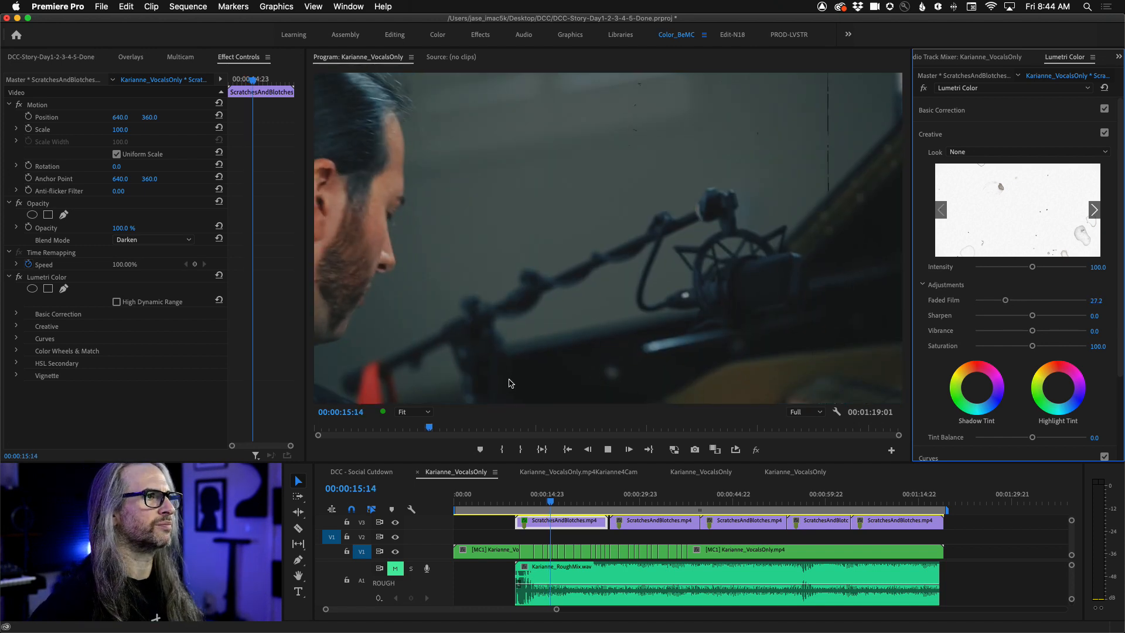
key(space)
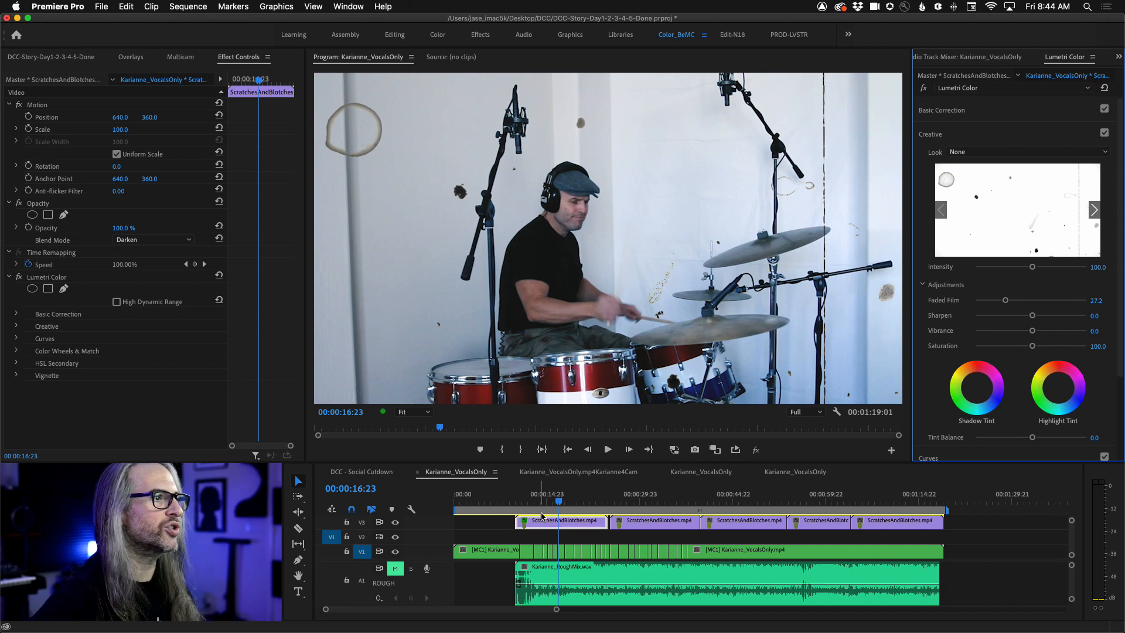
Step: Copy the first scratches clip and paste its Opacity and Lumetri Color attributes onto the other four scratches clips on V3
right_click(548, 522)
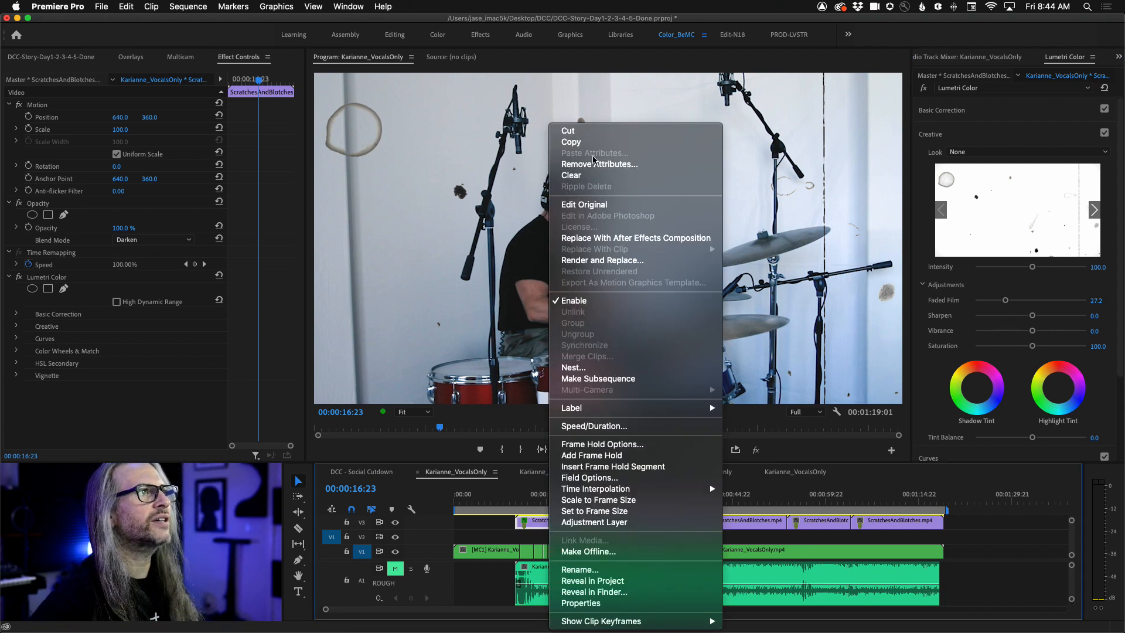
click(602, 142)
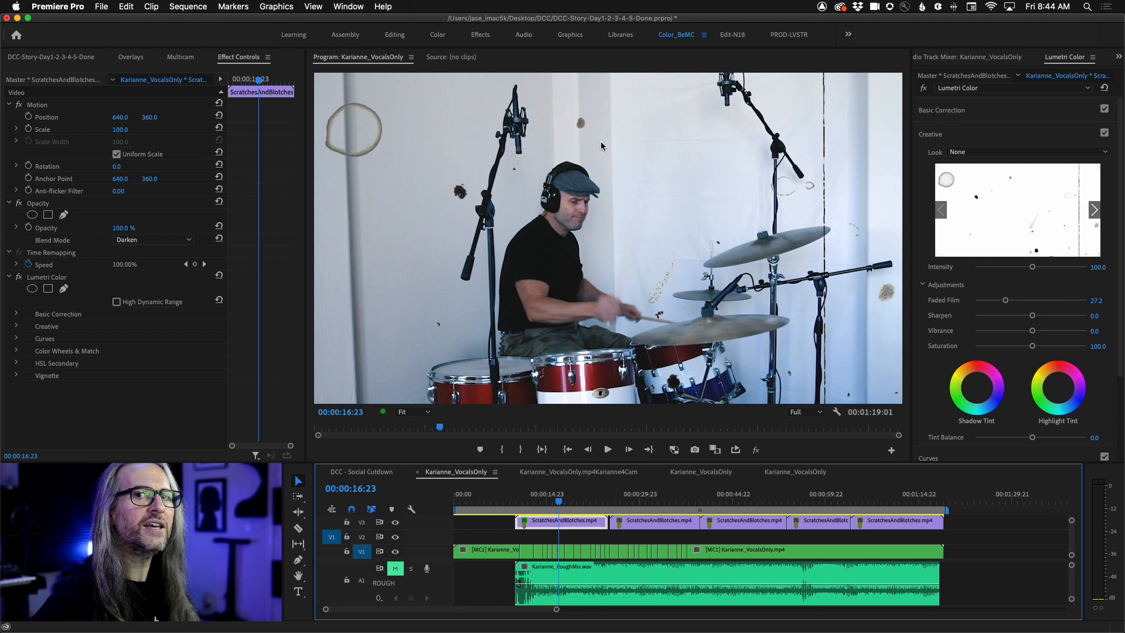
drag(960, 528, 626, 545)
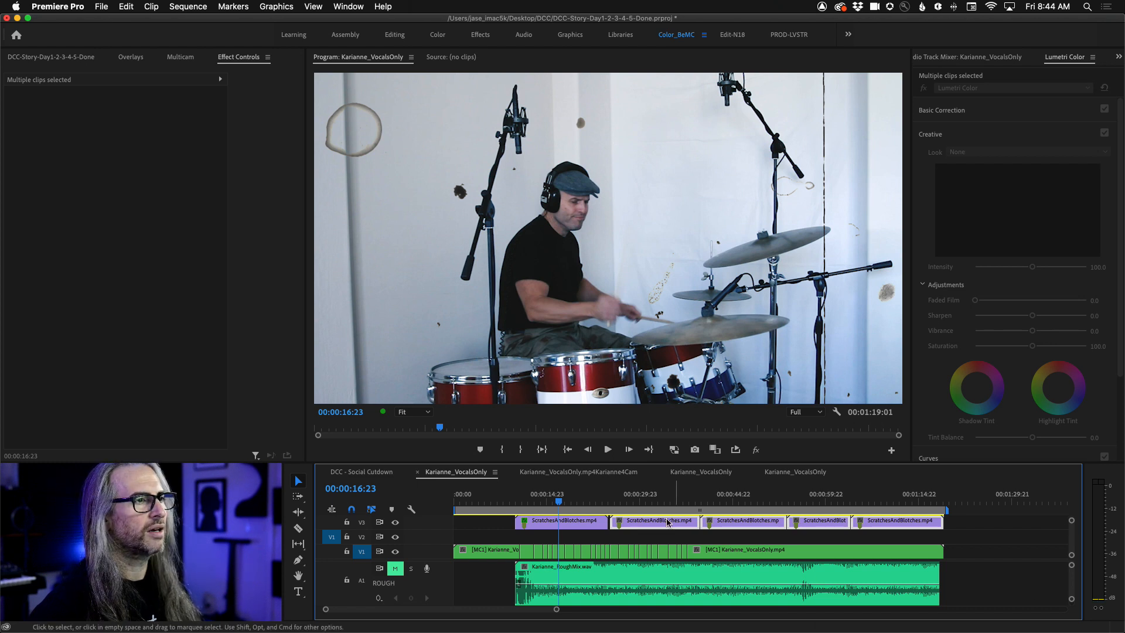
right_click(640, 523)
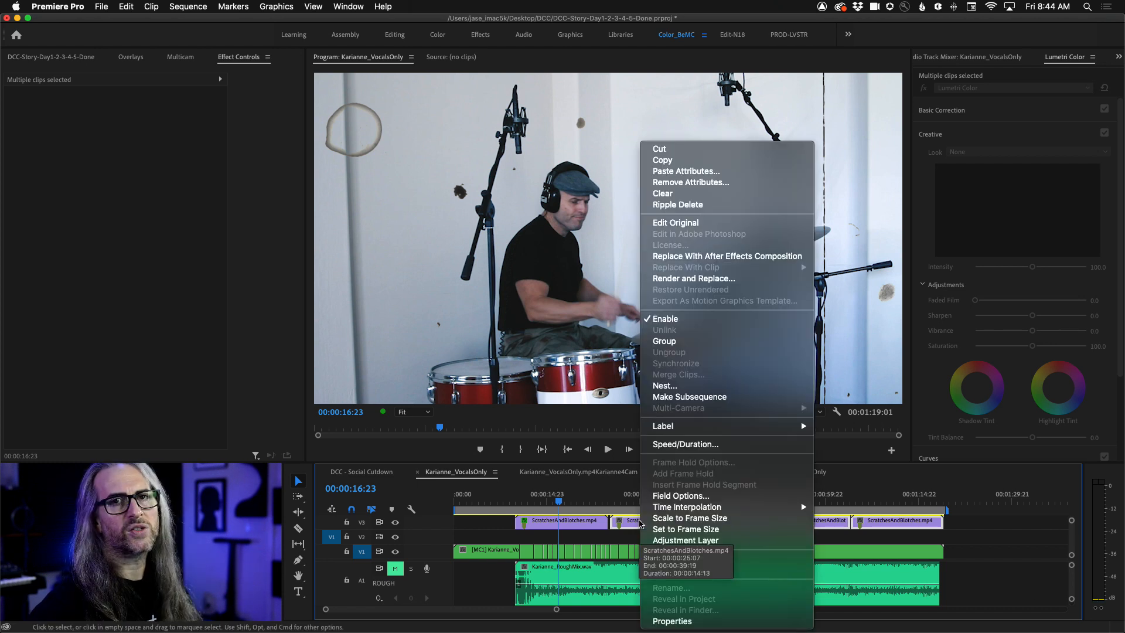
click(744, 171)
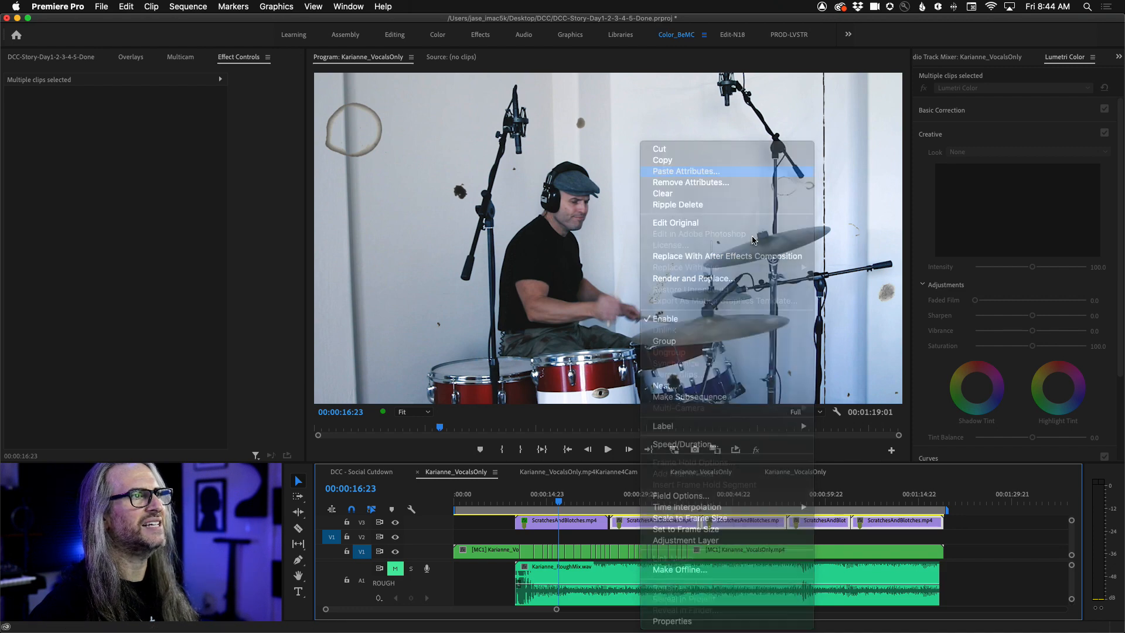
drag(521, 119, 572, 107)
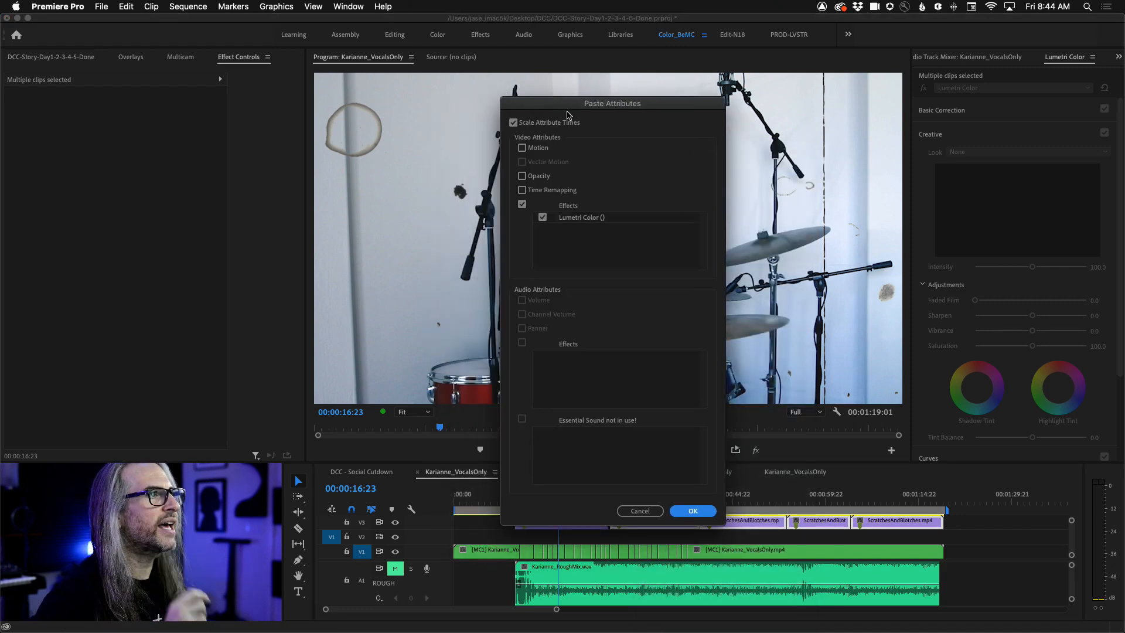
click(522, 177)
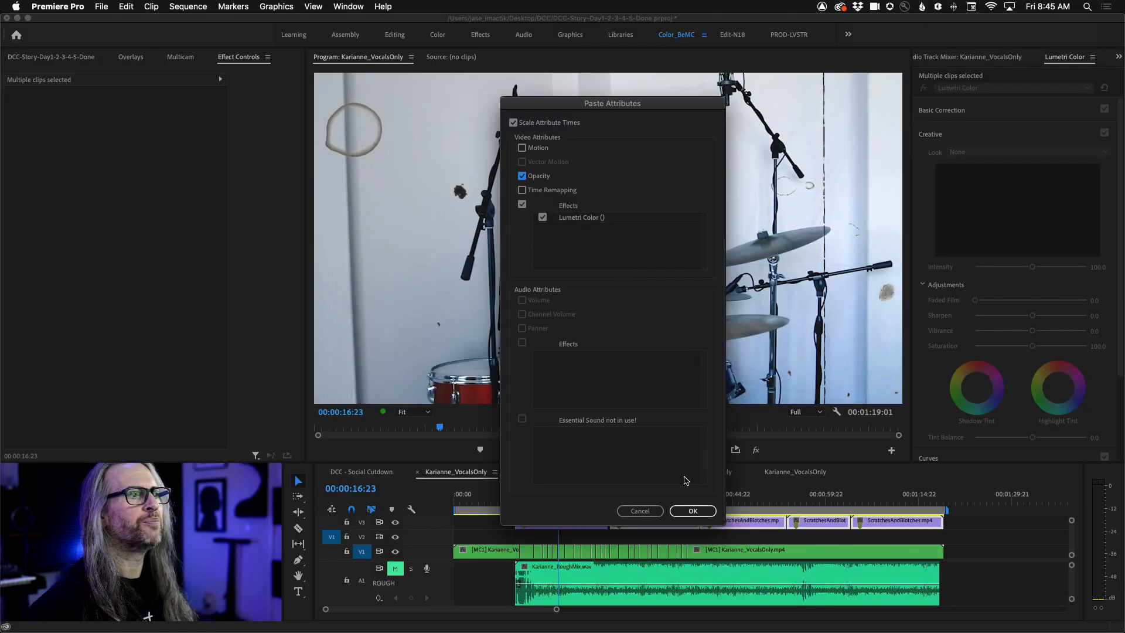
click(681, 510)
Step: Go to 00:01:03:09 and review the Lumetri basic correction values of the fourth scratches clip on V3
drag(558, 502, 847, 504)
click(825, 527)
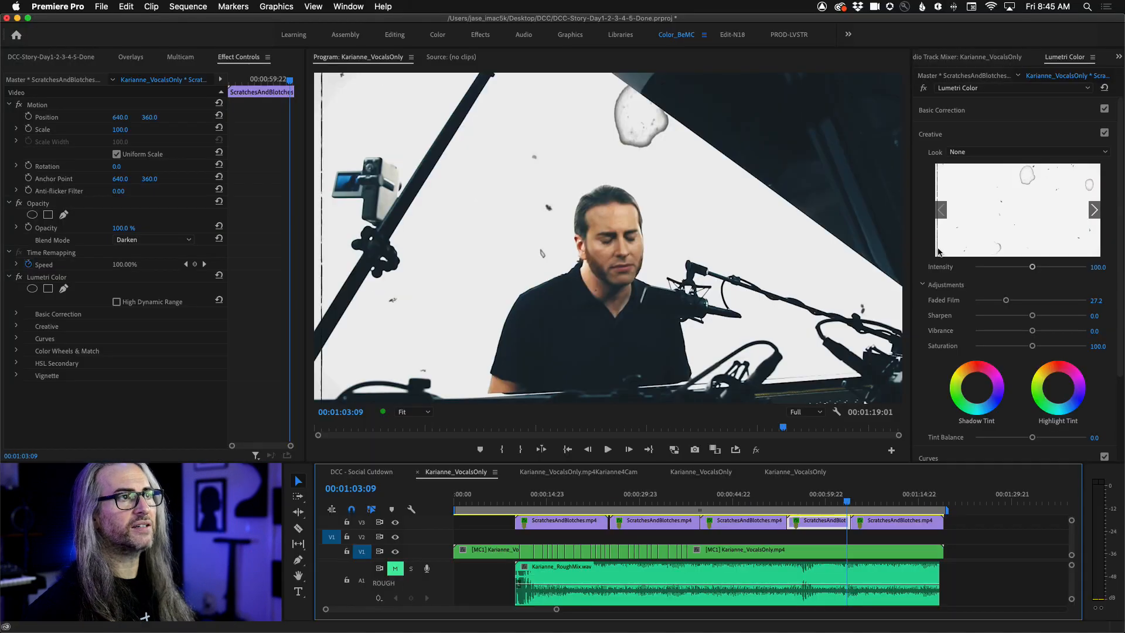
click(979, 111)
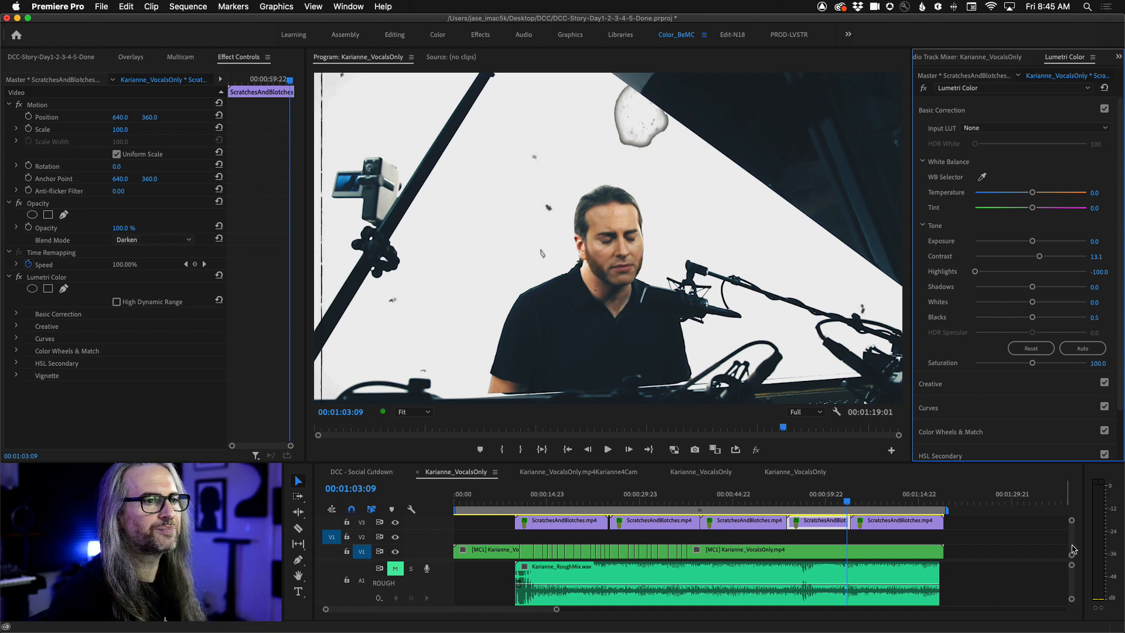
scroll(1073, 550, up, 3)
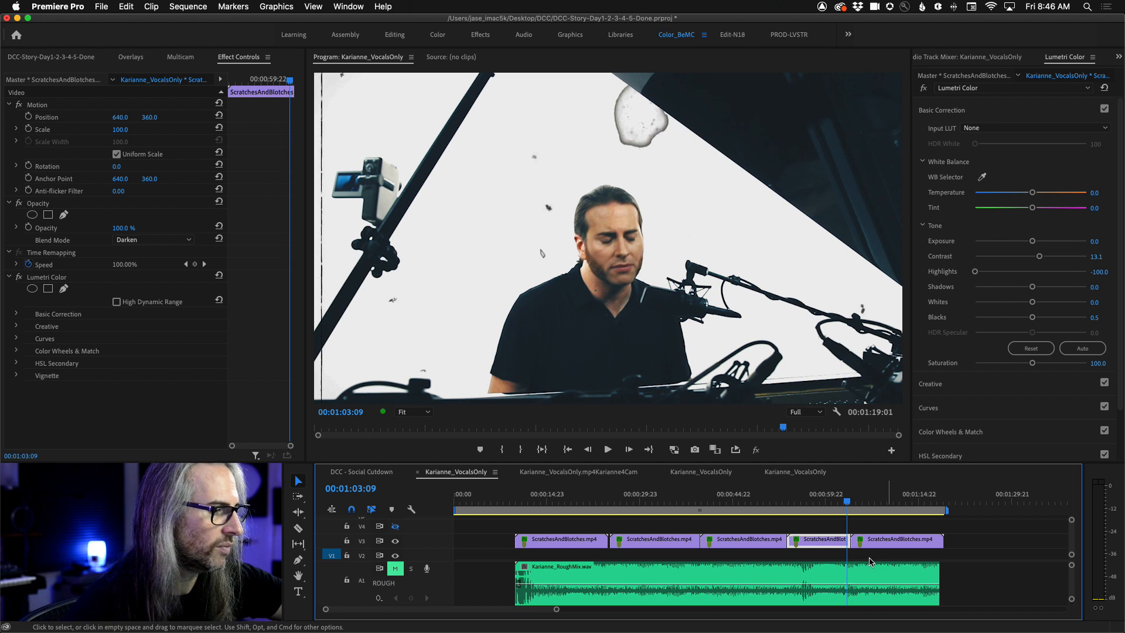
Step: Switch to the DCC - Social Cutdown sequence and place FilmGrain.mp4 from the Overlays bin at the start of V2
mouse_move(547, 630)
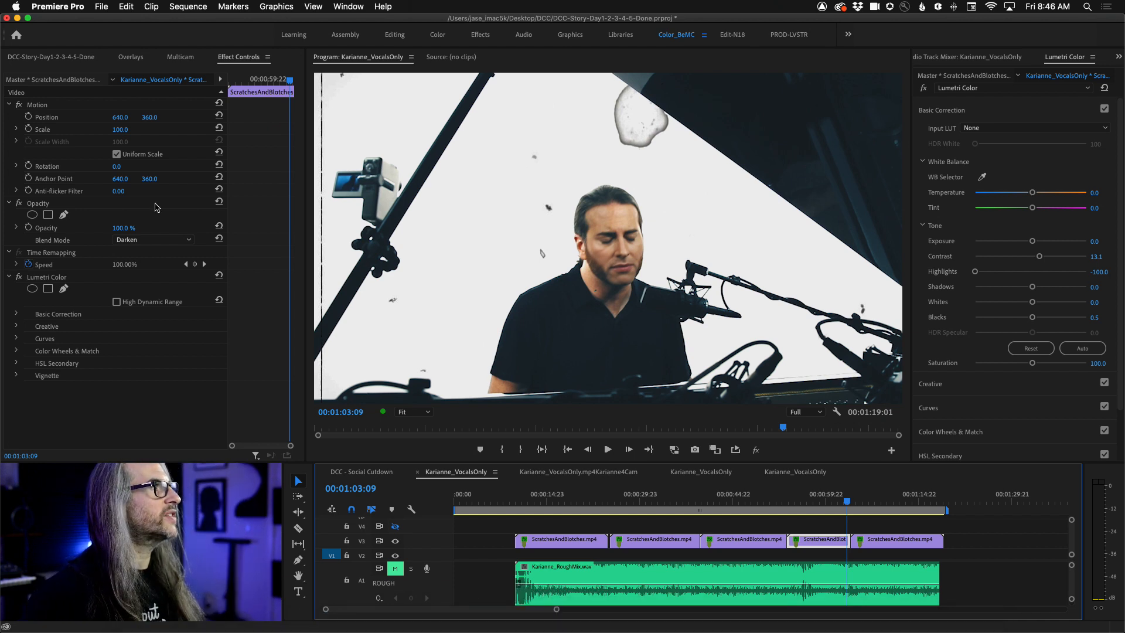
click(132, 61)
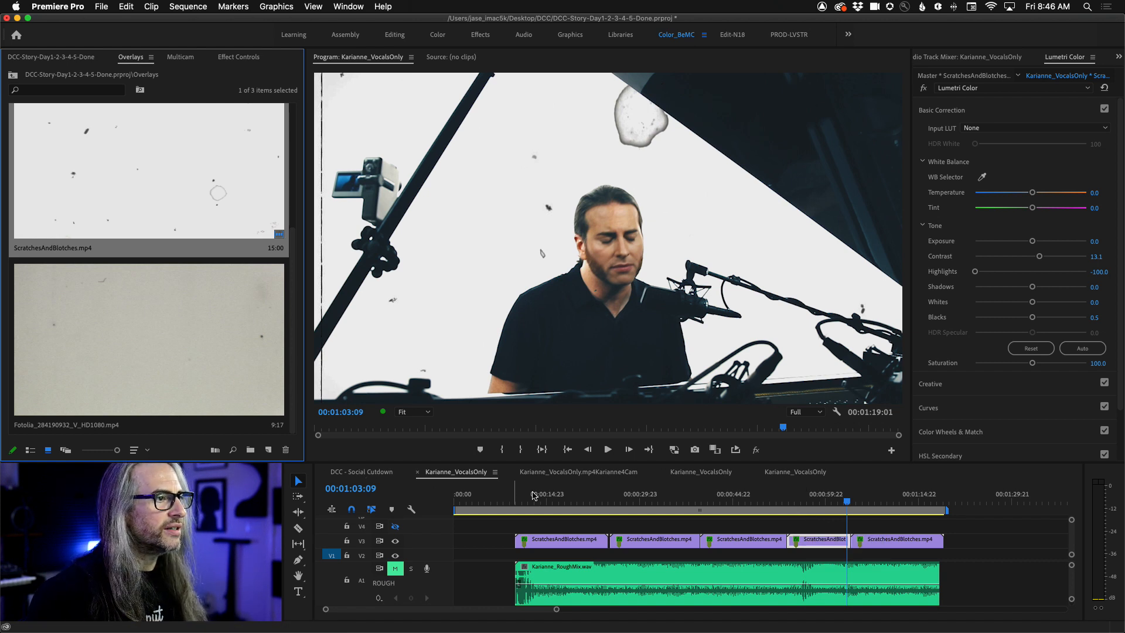
click(361, 477)
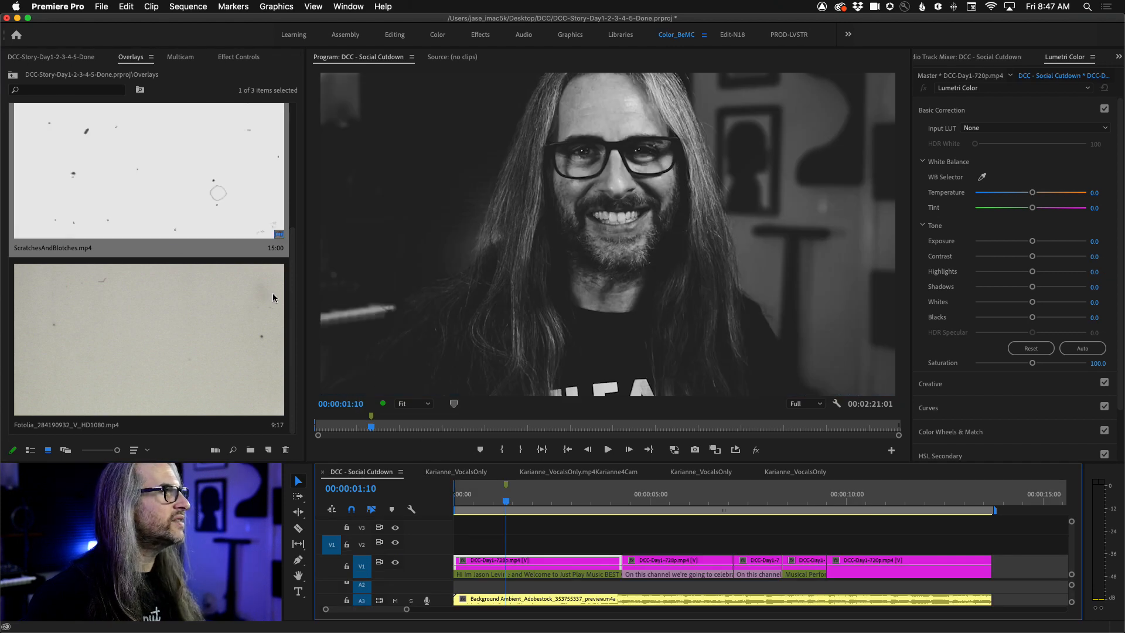
drag(295, 244, 294, 116)
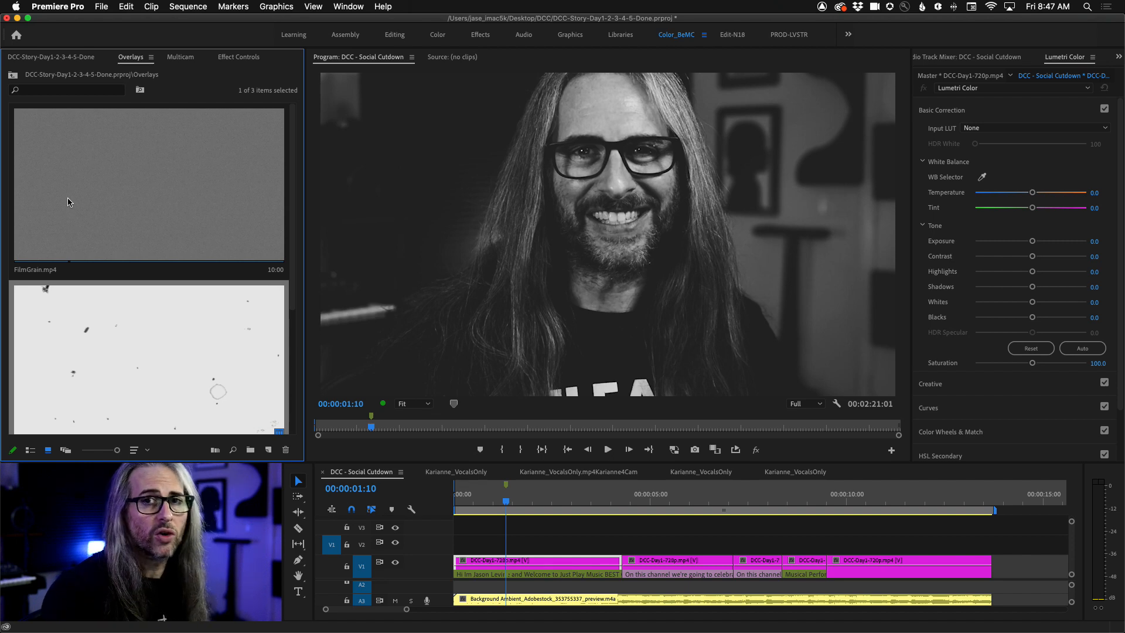
drag(70, 198, 454, 545)
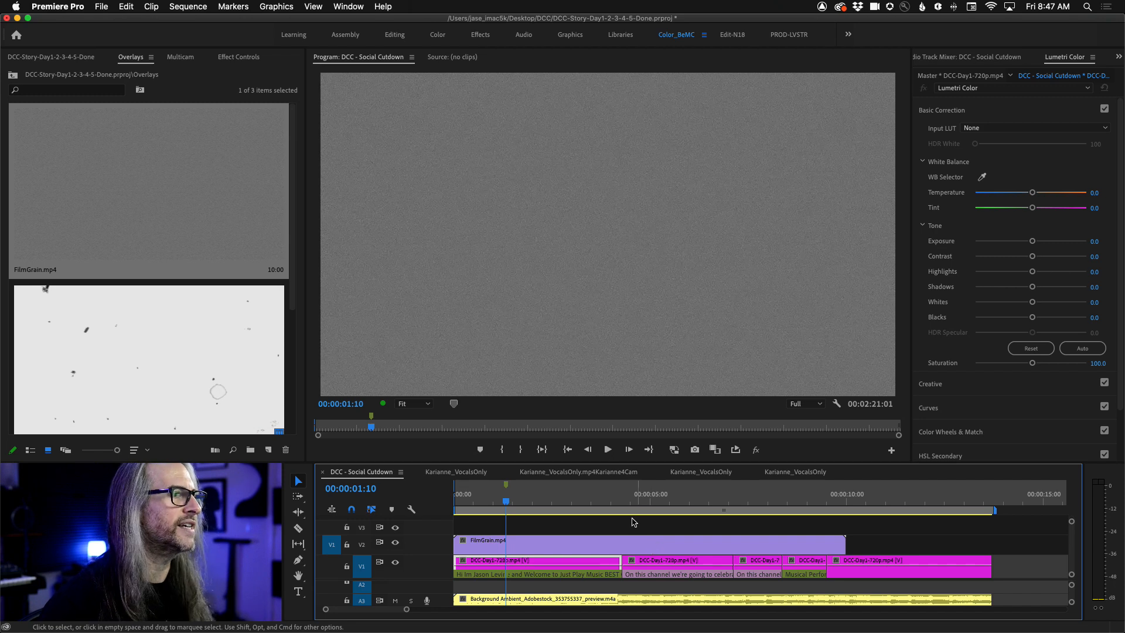
Step: Show the effect settings, preview the film grain in playback, and return the playhead to the start
click(239, 57)
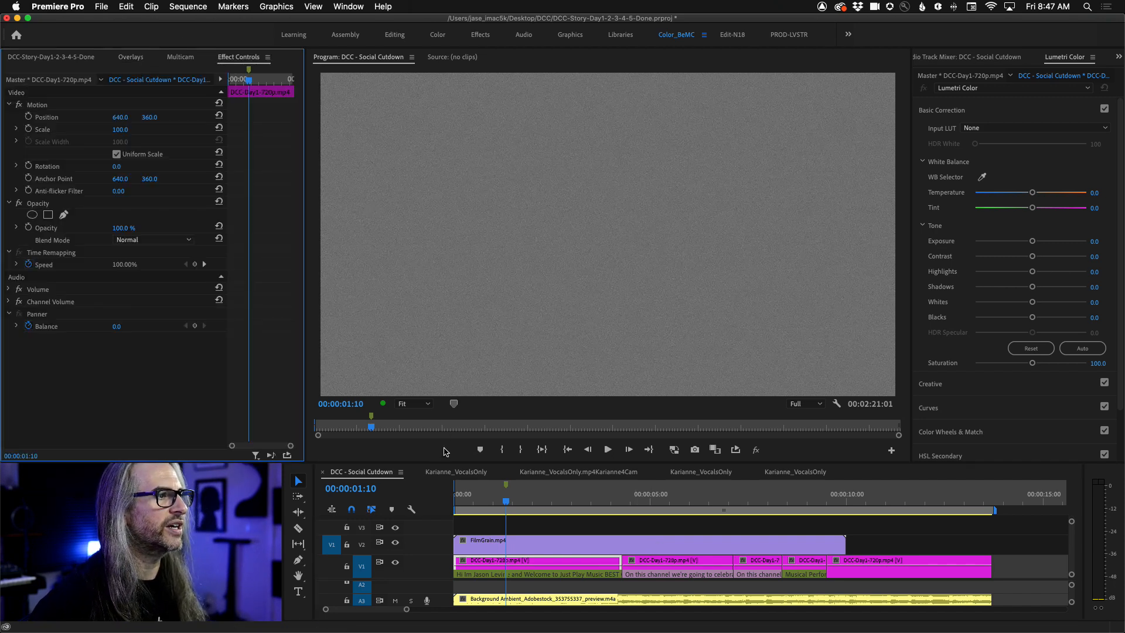
key(space)
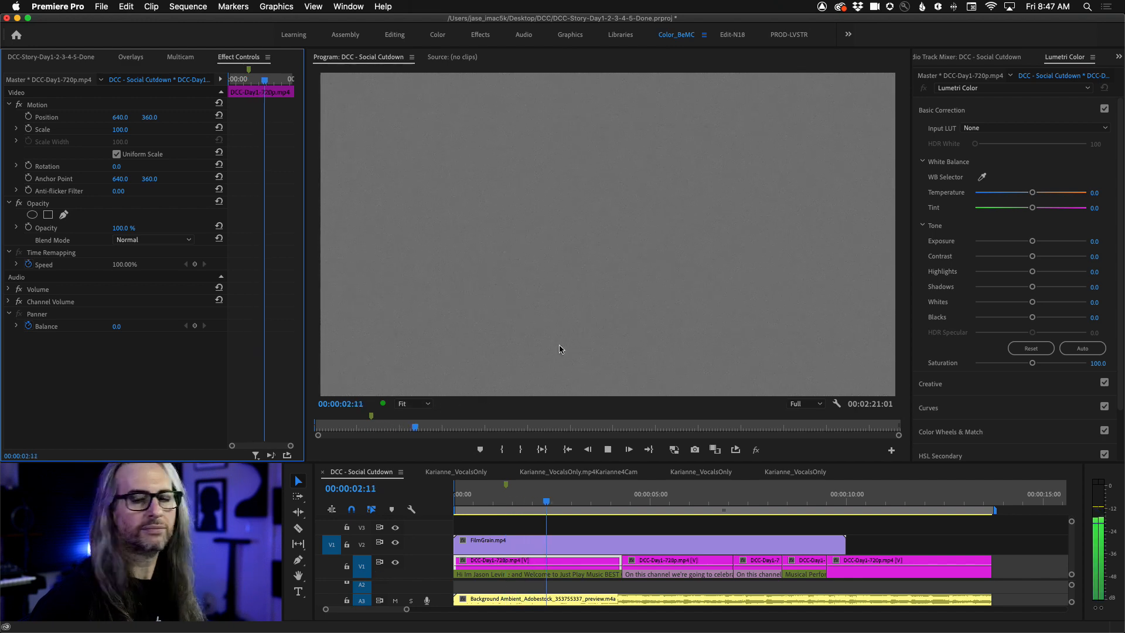
key(space)
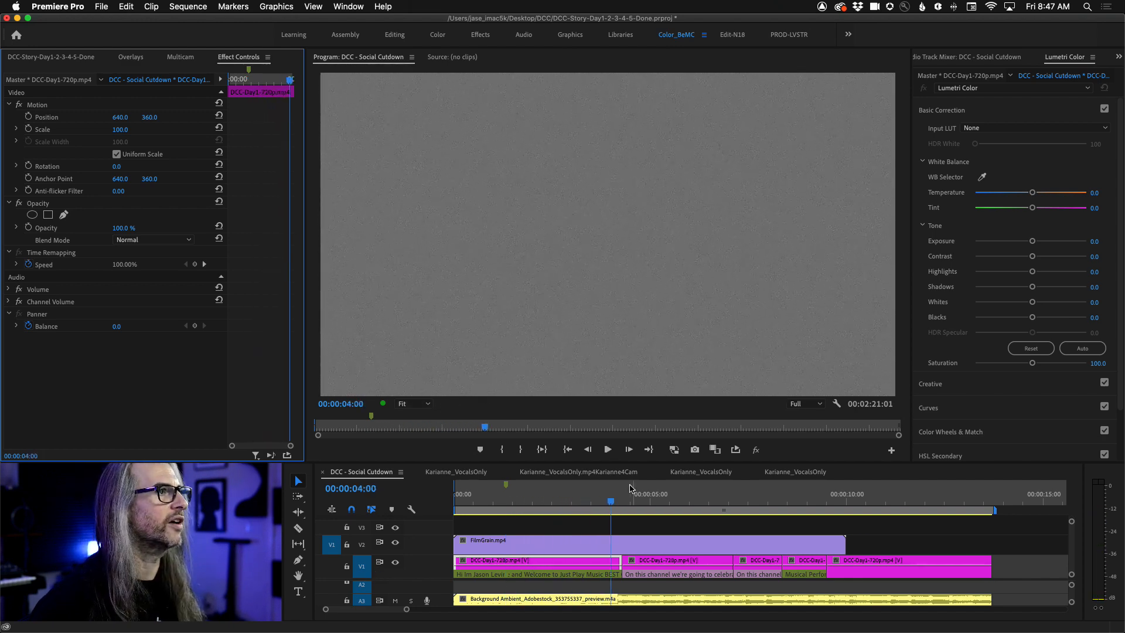
drag(609, 503, 453, 492)
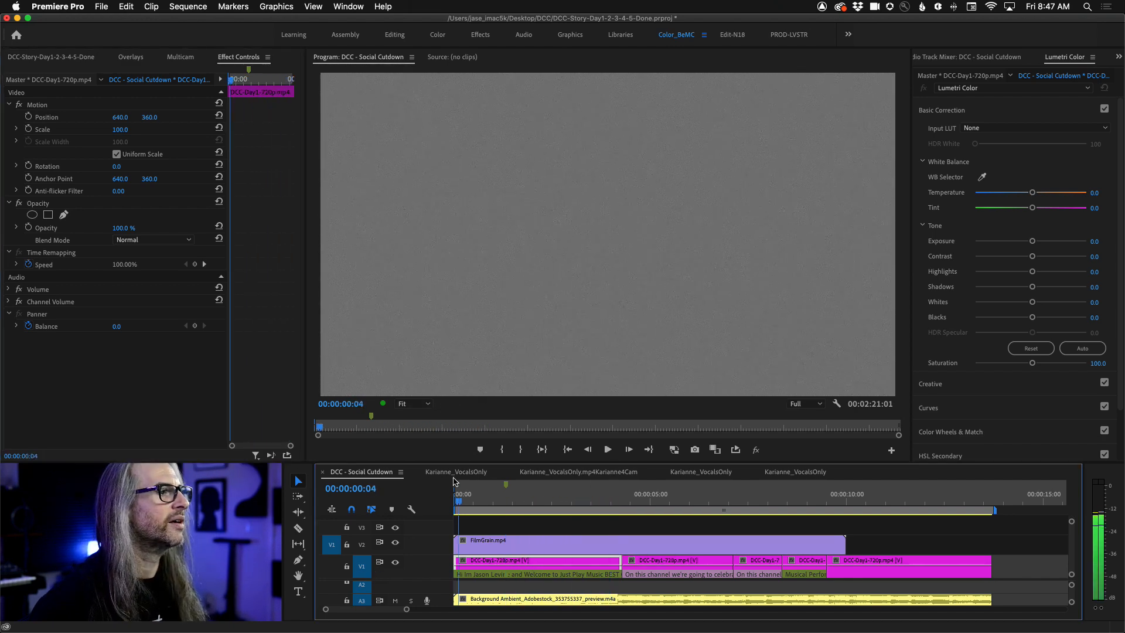
Step: Try the Darken blend mode on the FilmGrain clip, compare it with opacity effects off and on, and play the result
click(492, 542)
click(143, 240)
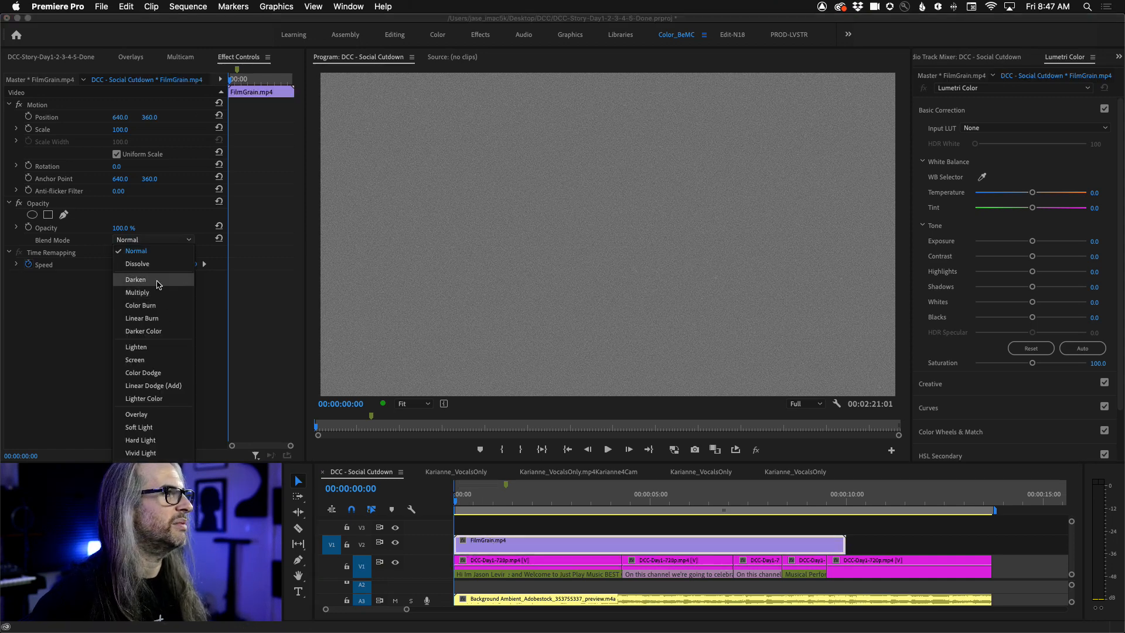
click(135, 279)
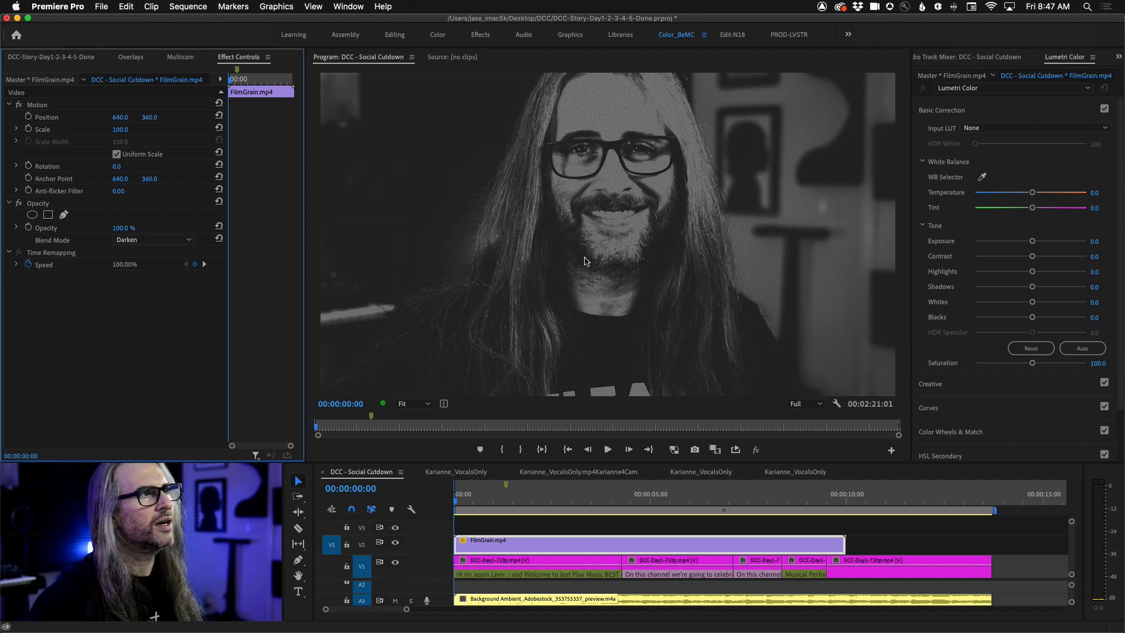
click(20, 203)
click(19, 203)
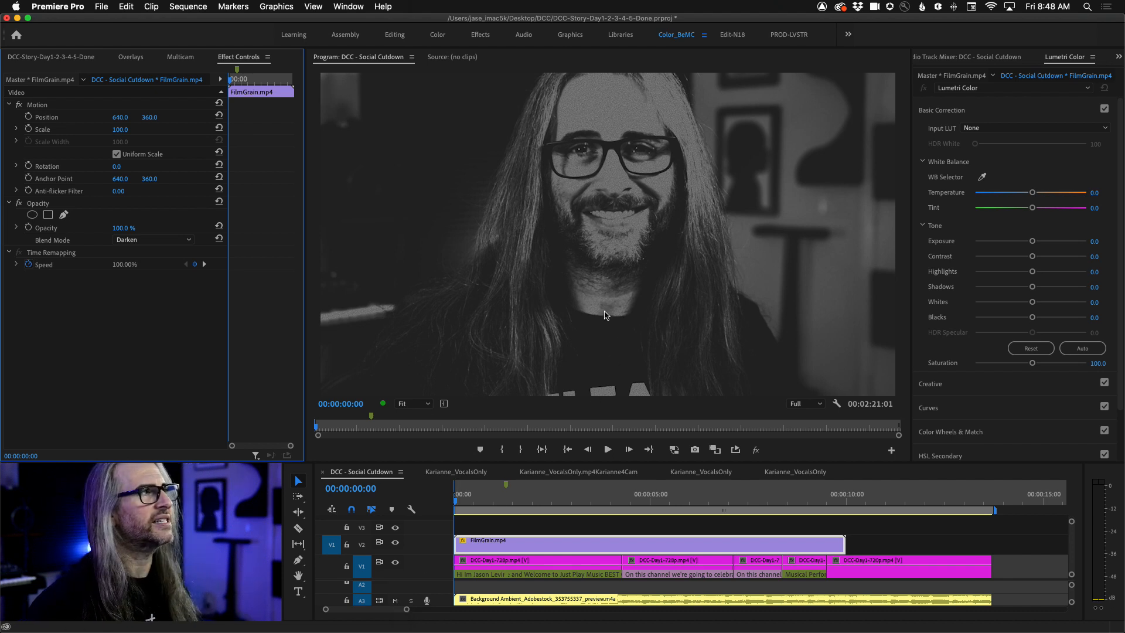
key(space)
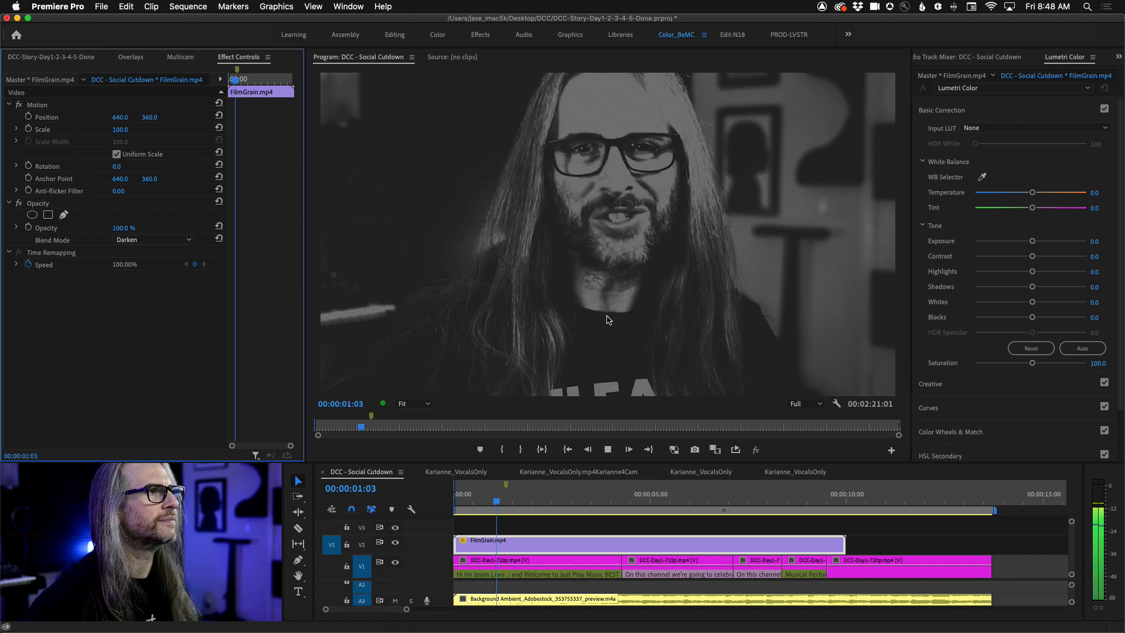
key(space)
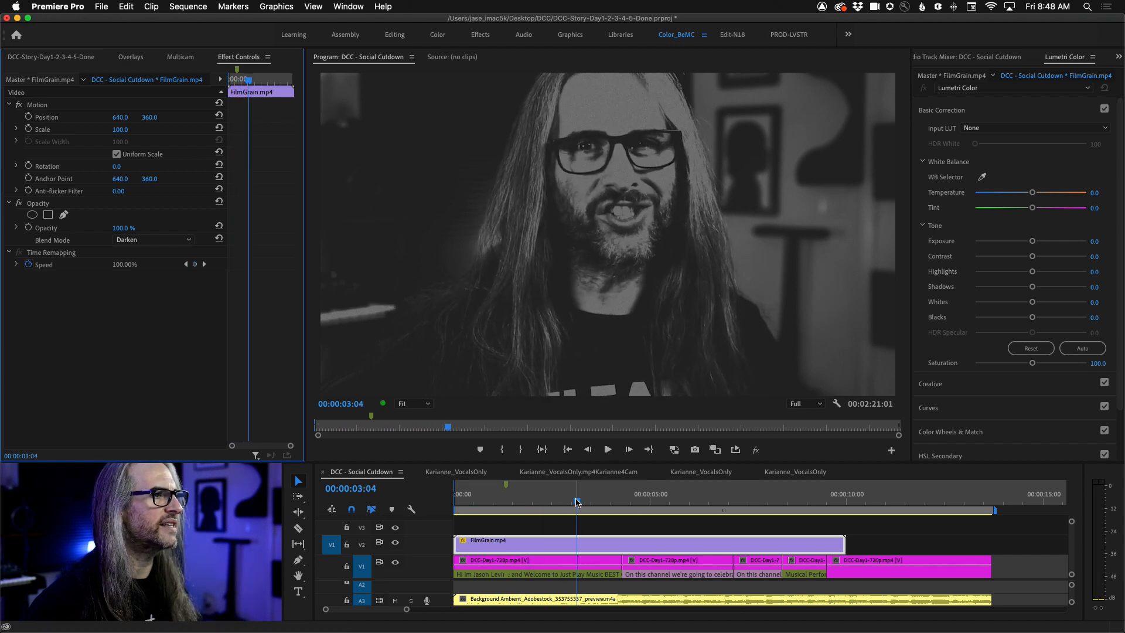
Step: Return to the sequence start and try the Overlay blend mode on the FilmGrain clip
key(Home)
click(138, 240)
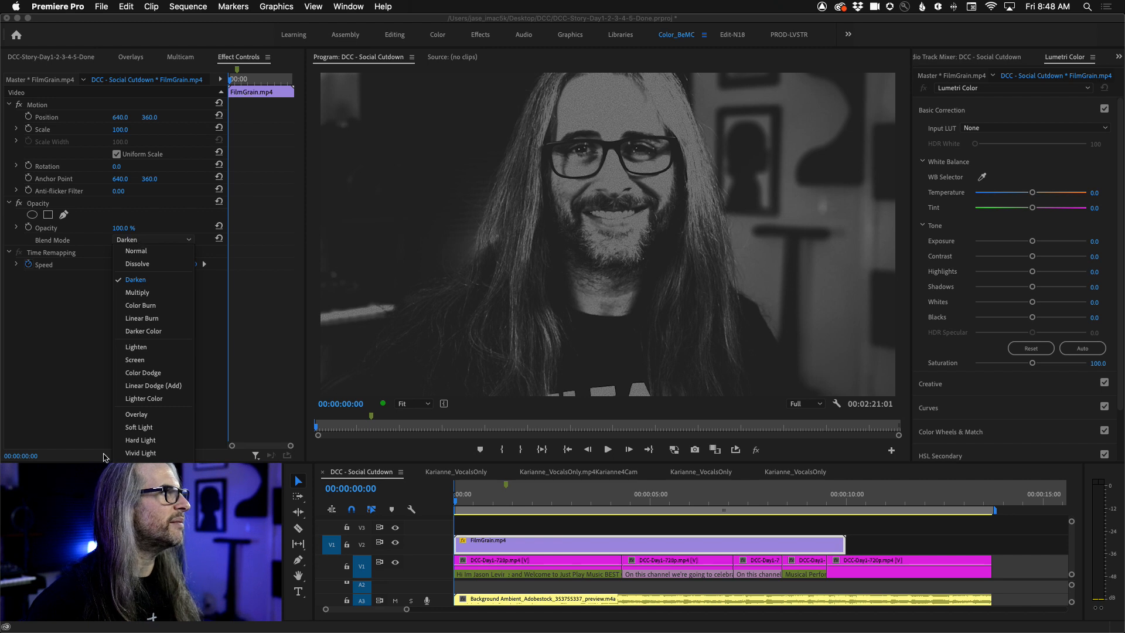
click(156, 415)
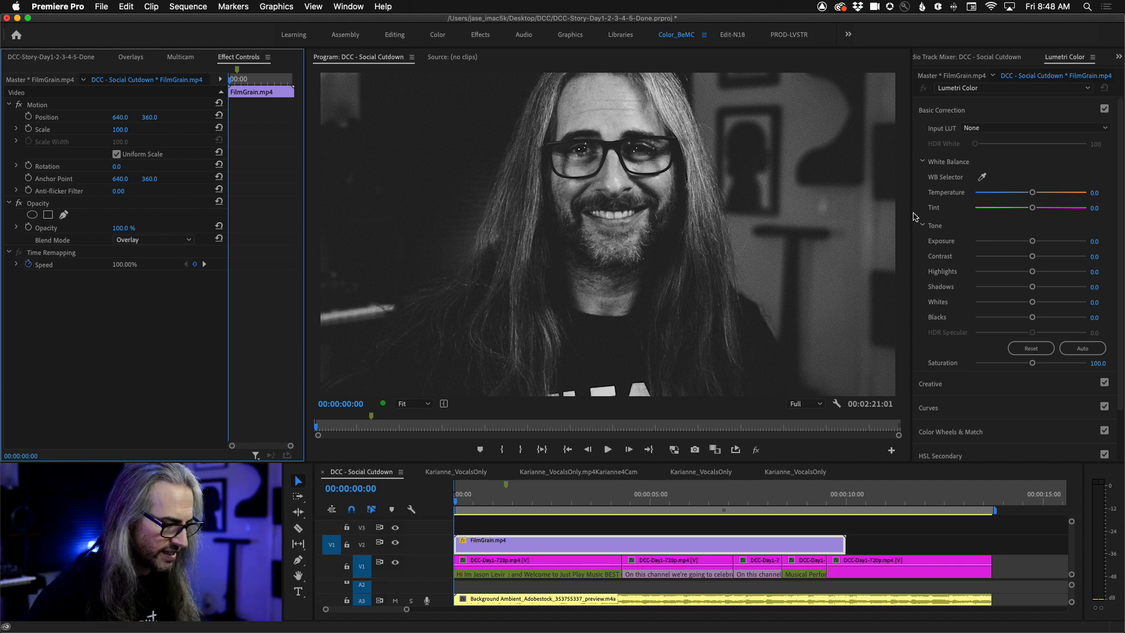
Step: Enlarge the program view to inspect the grain up close, restore the layout, and play the sequence to 00:00:04:07
key(grave)
key(grave)
key(grave)
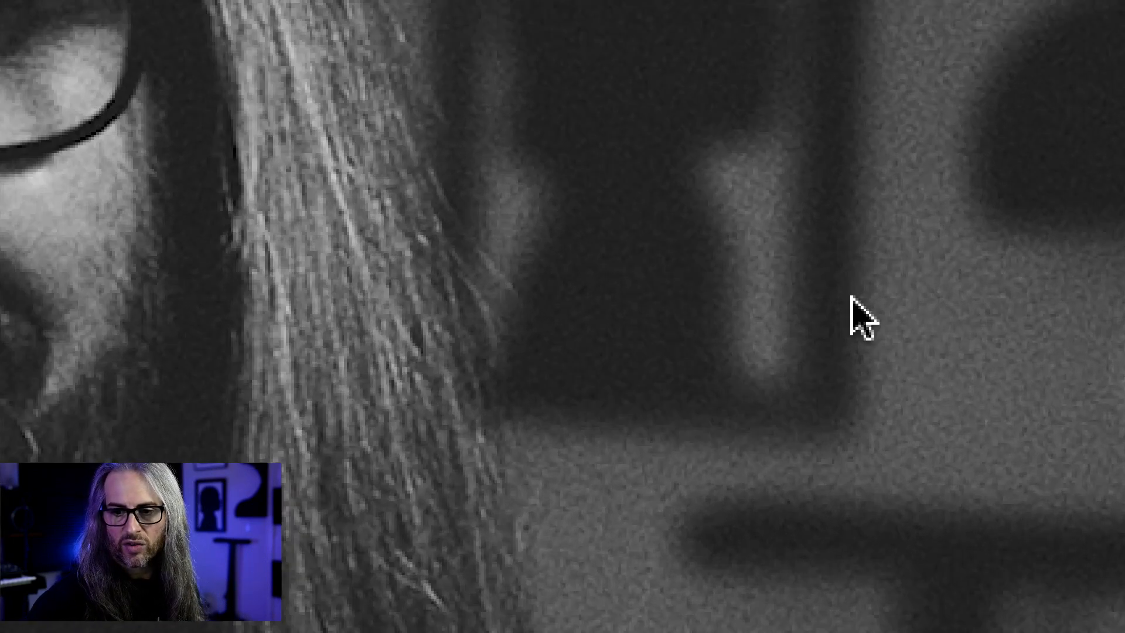
key(space)
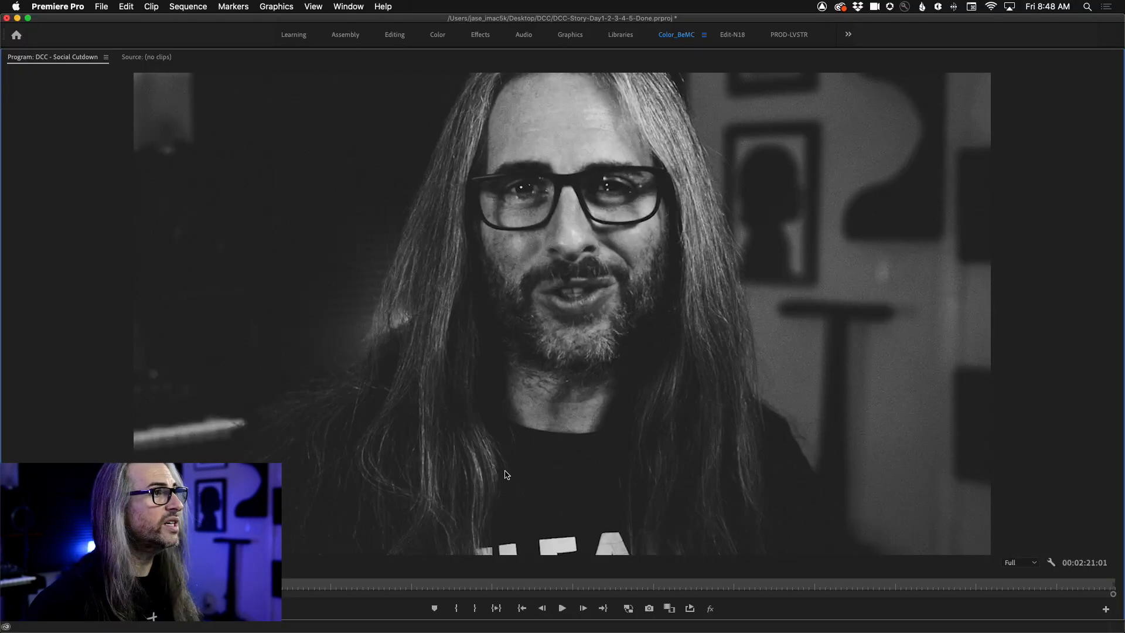
key(grave)
key(space)
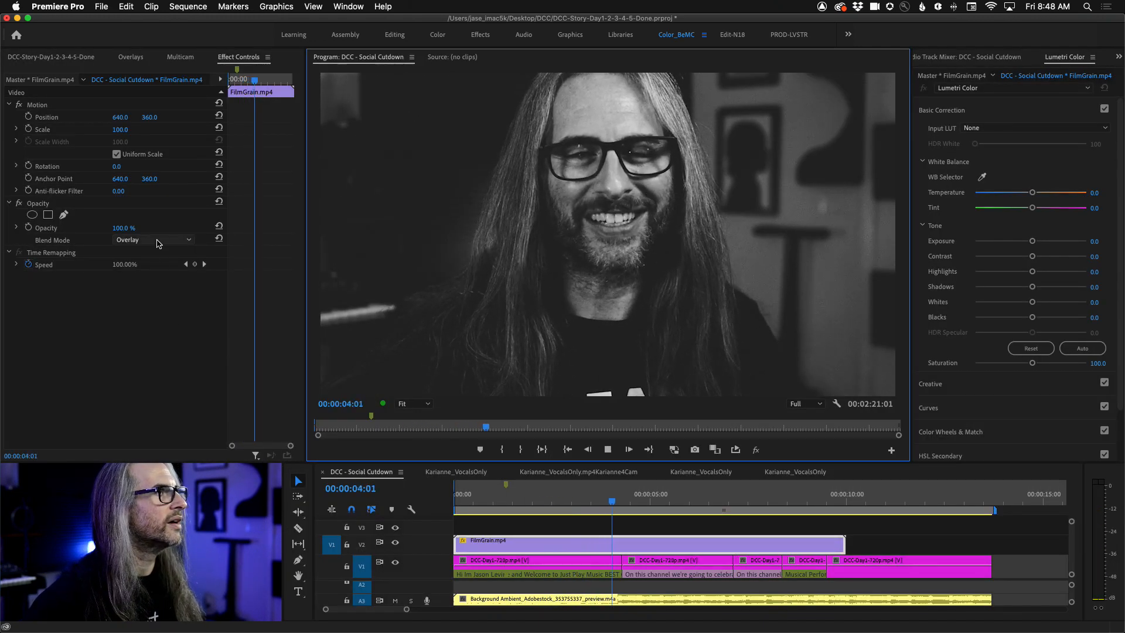
key(space)
Step: Try the Soft Light blend mode on the FilmGrain clip, and settle on Hard Light
click(157, 241)
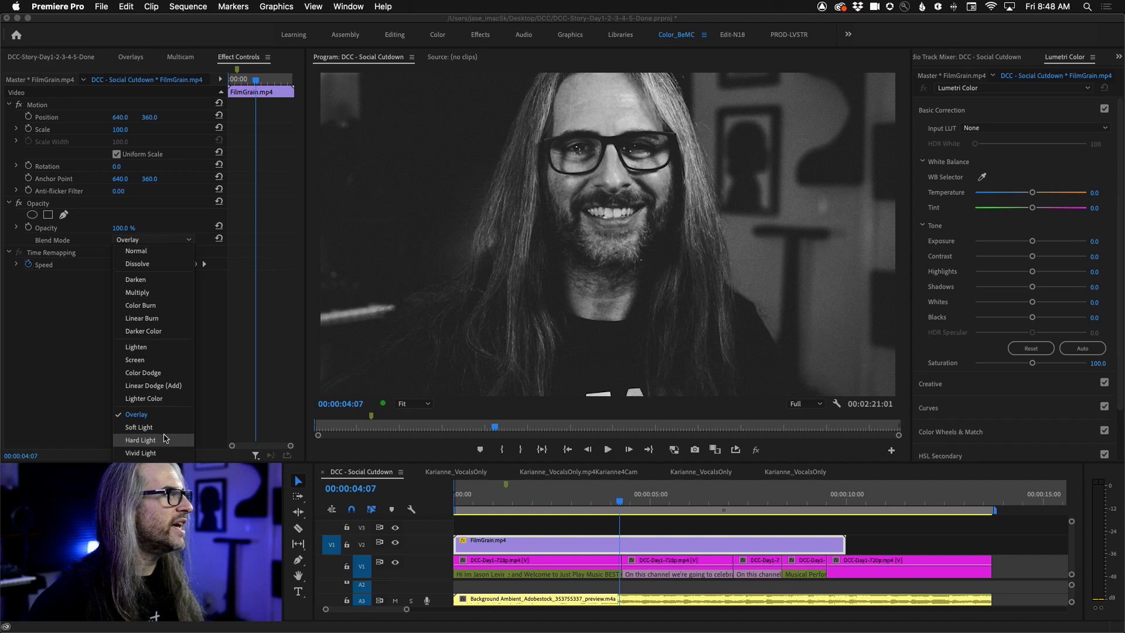
click(139, 427)
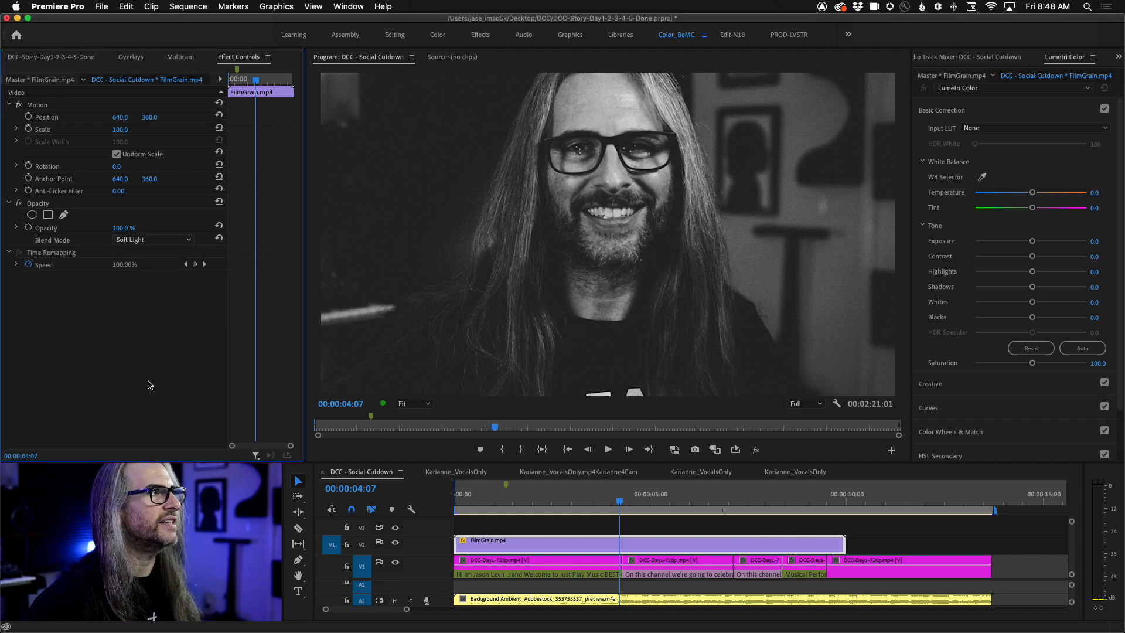
click(134, 244)
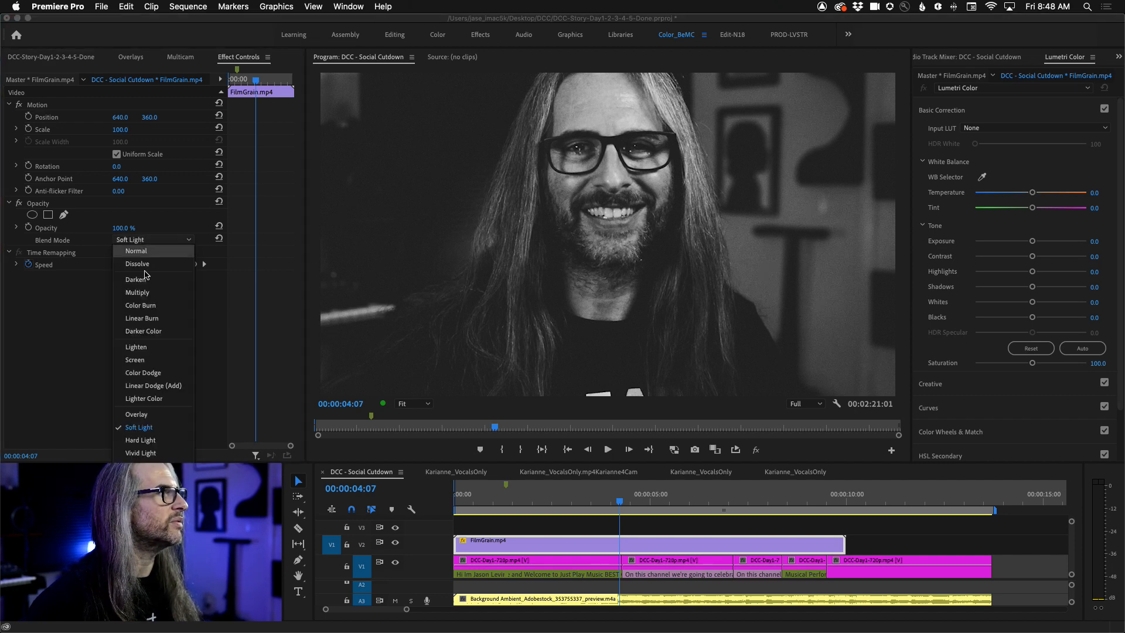
click(164, 440)
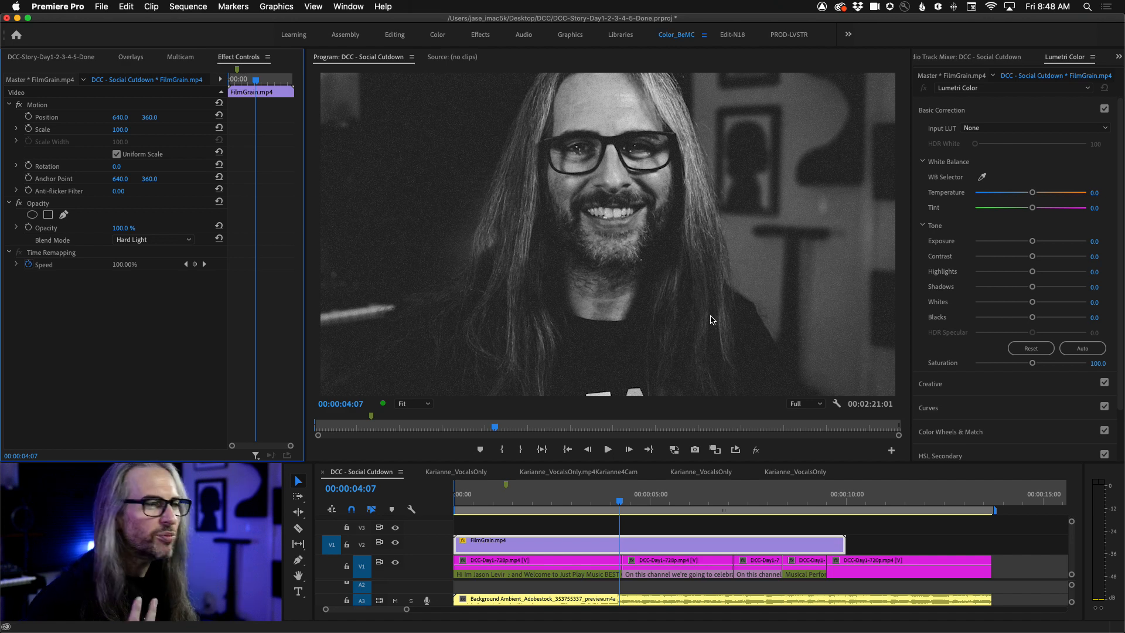
Step: Play the sequence from its start to review the FilmGrain clip in Hard Light blend mode
click(585, 498)
drag(585, 498, 421, 509)
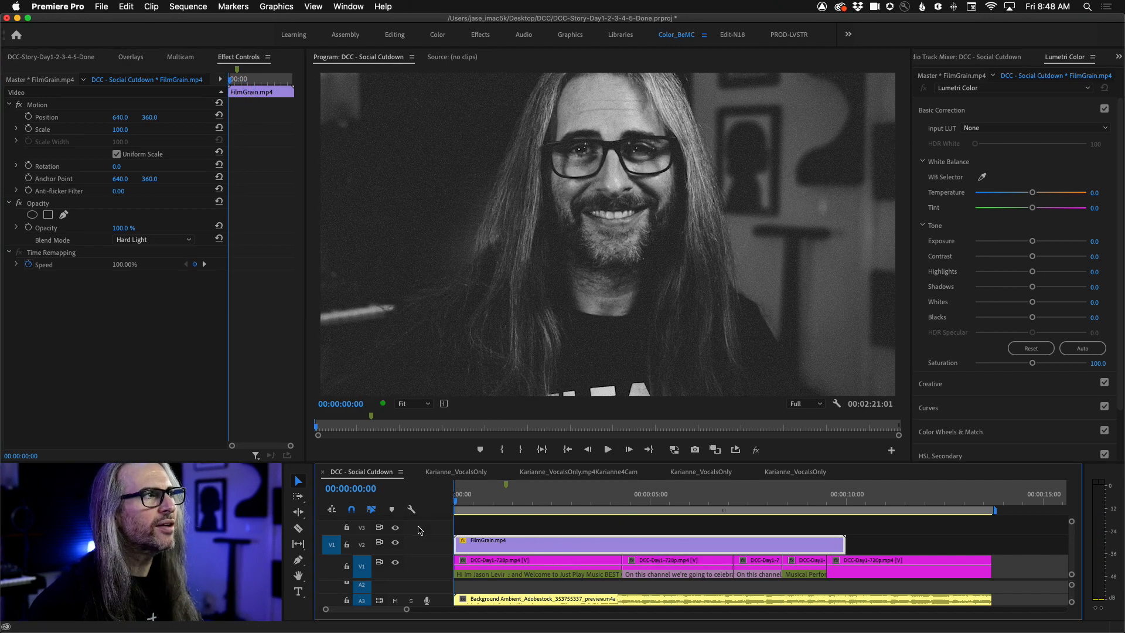
key(space)
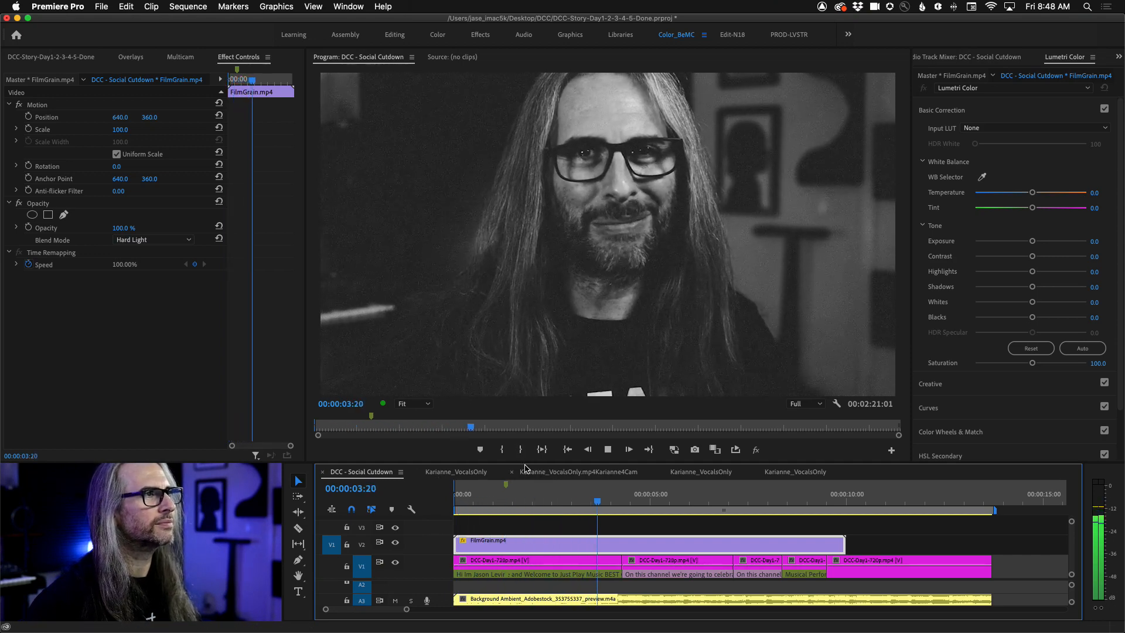
key(space)
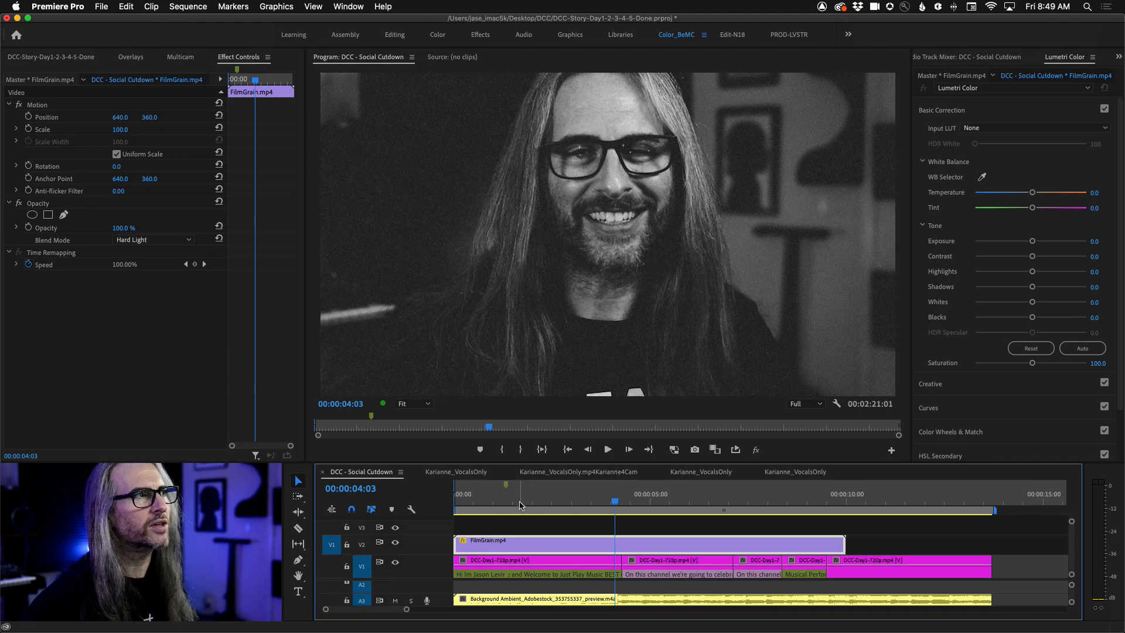
drag(551, 549, 521, 546)
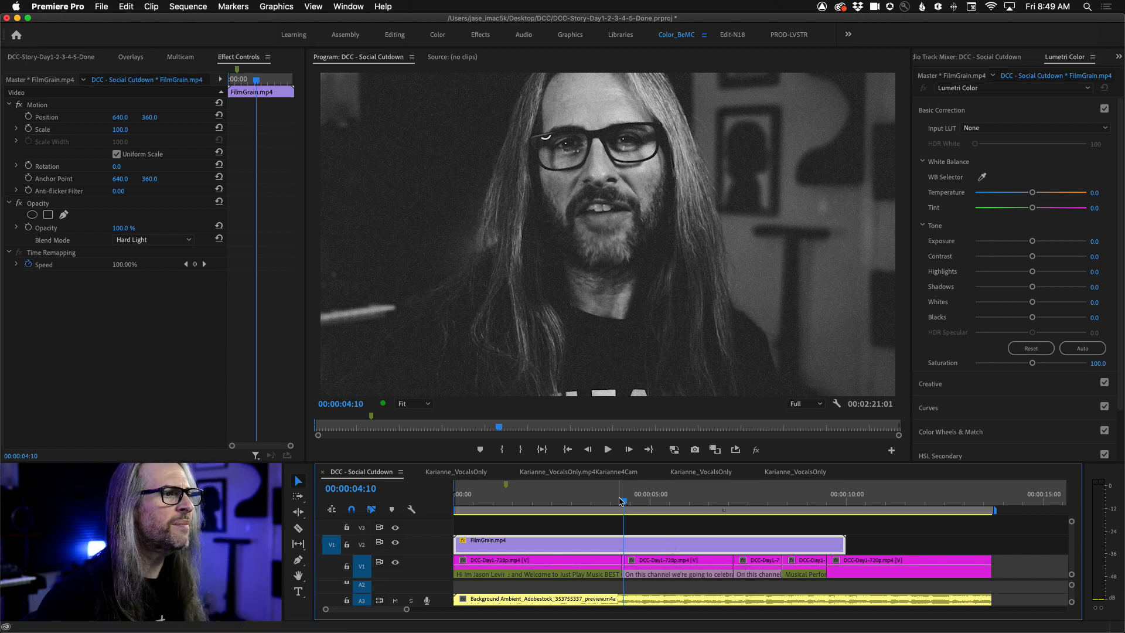
Step: Return to the sequence start and set the FilmGrain clip's blend mode to Overlay
key(Home)
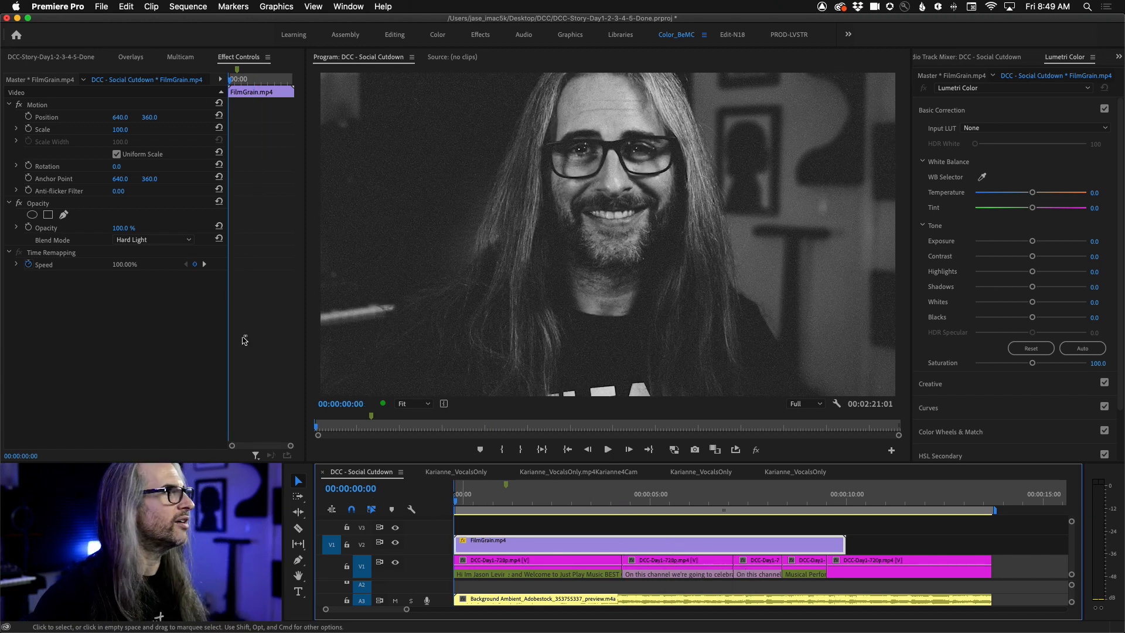
click(152, 239)
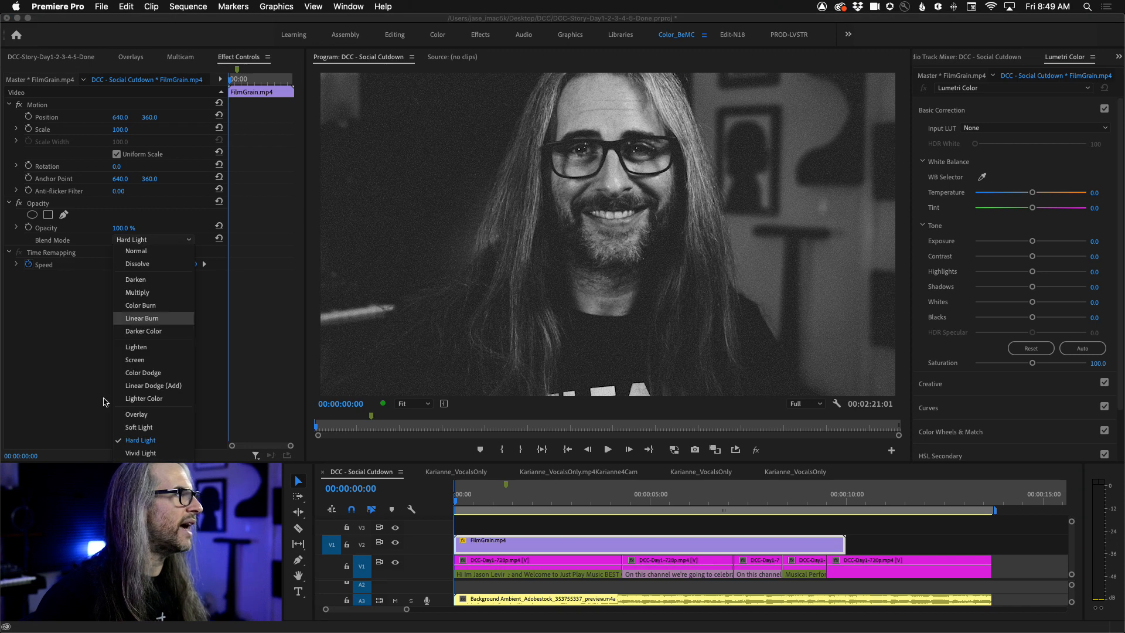
click(137, 415)
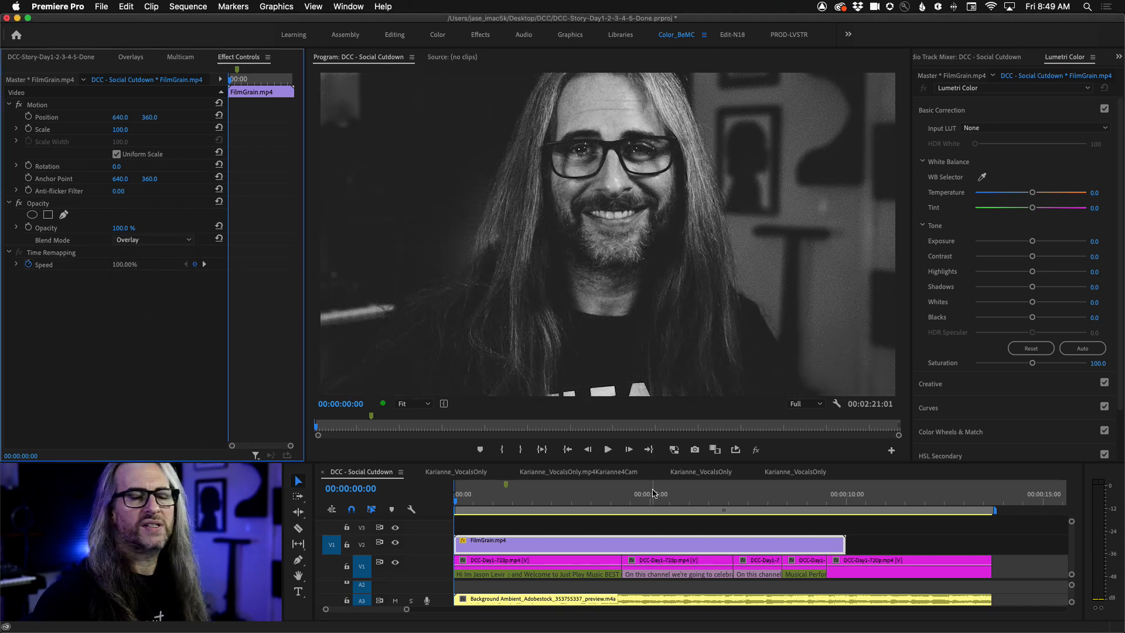
click(103, 6)
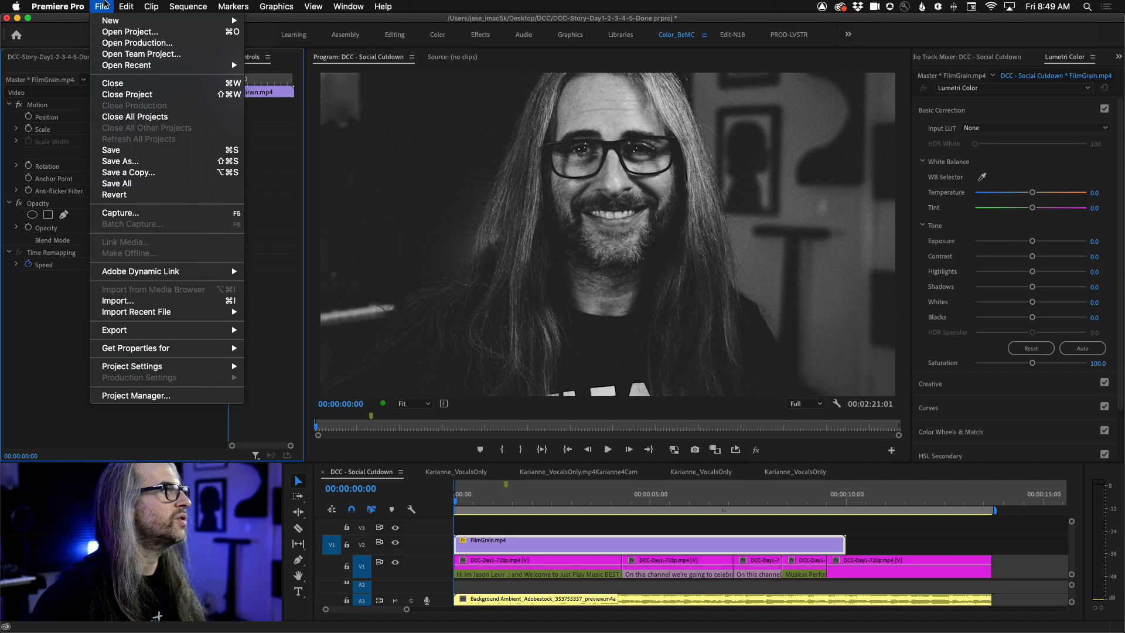
mouse_move(107, 22)
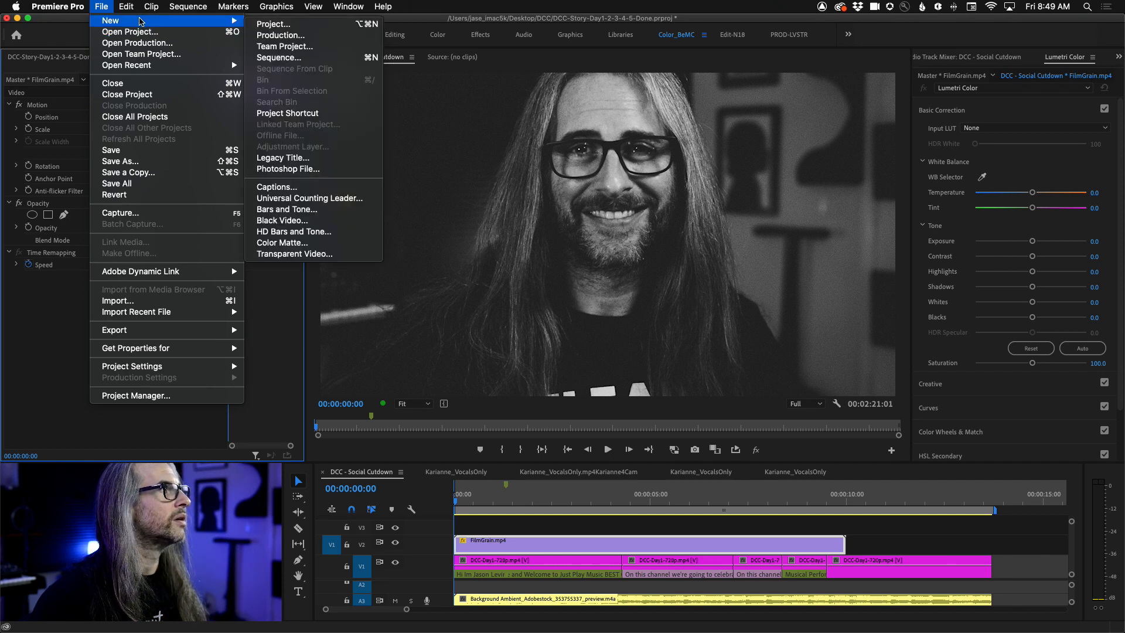
click(126, 7)
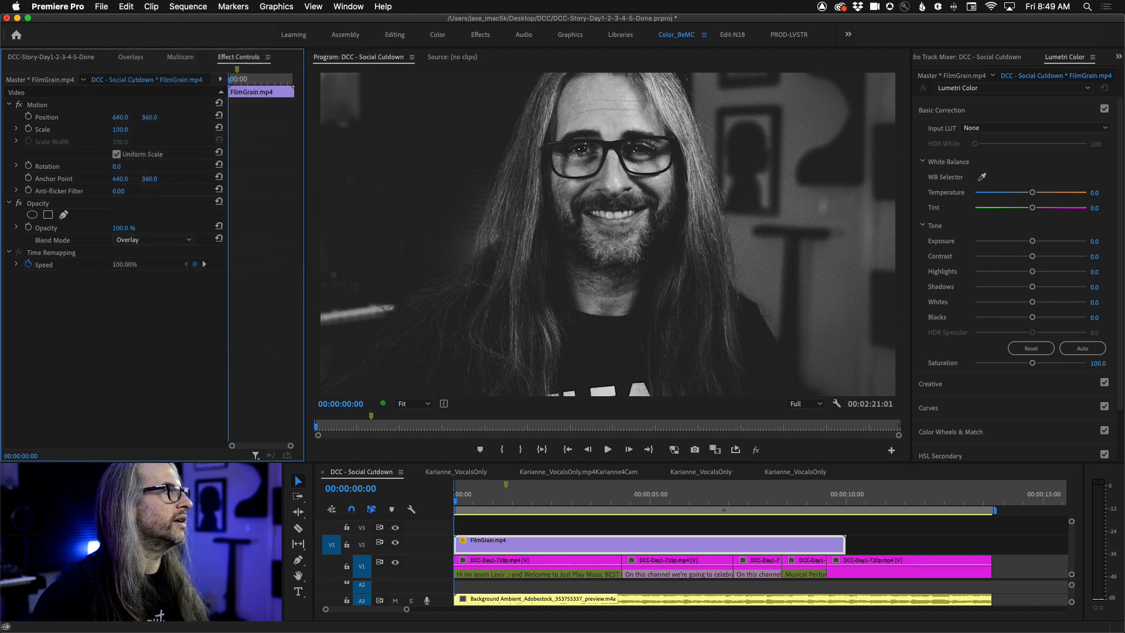
Step: Create a new adjustment layer in the project at 1280 x 720, 30.00 fps, with square pixels
click(38, 60)
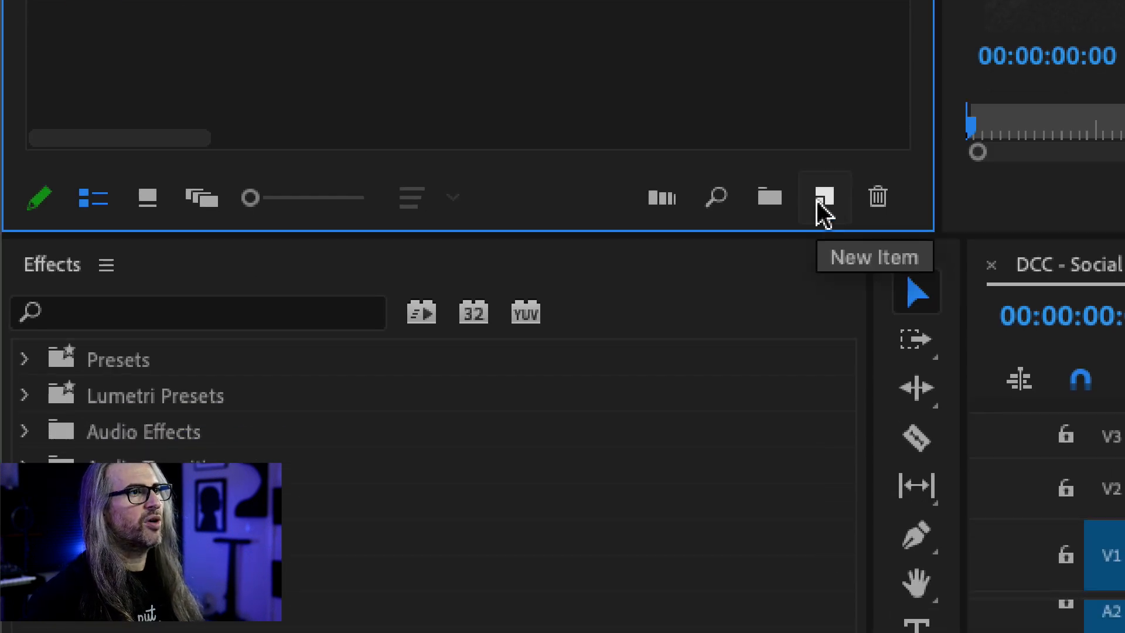
click(819, 203)
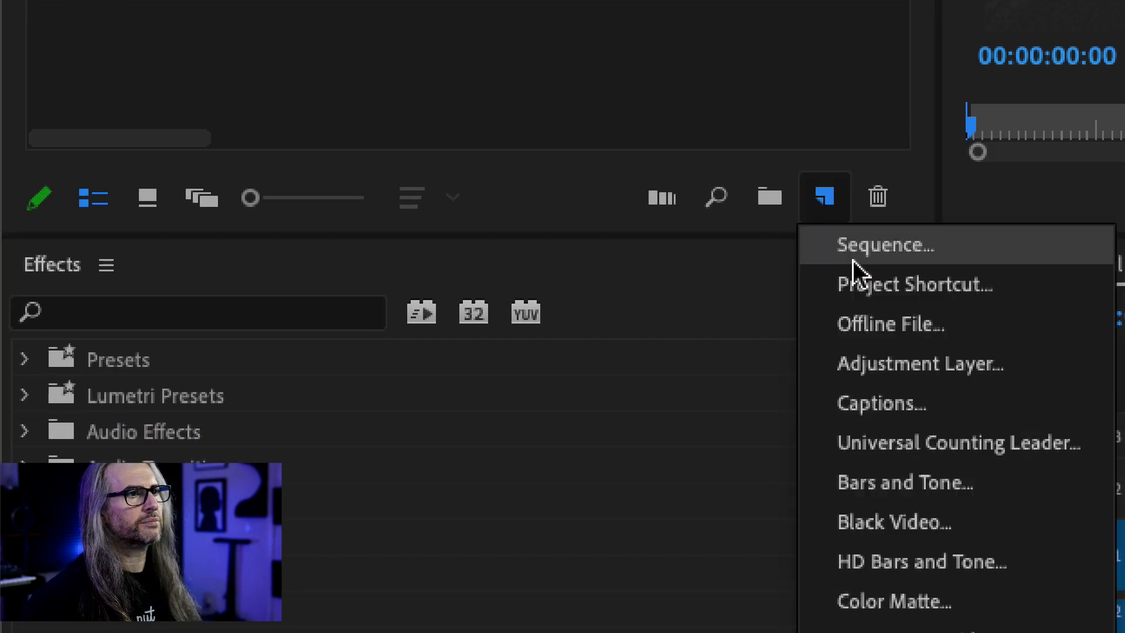
click(1039, 364)
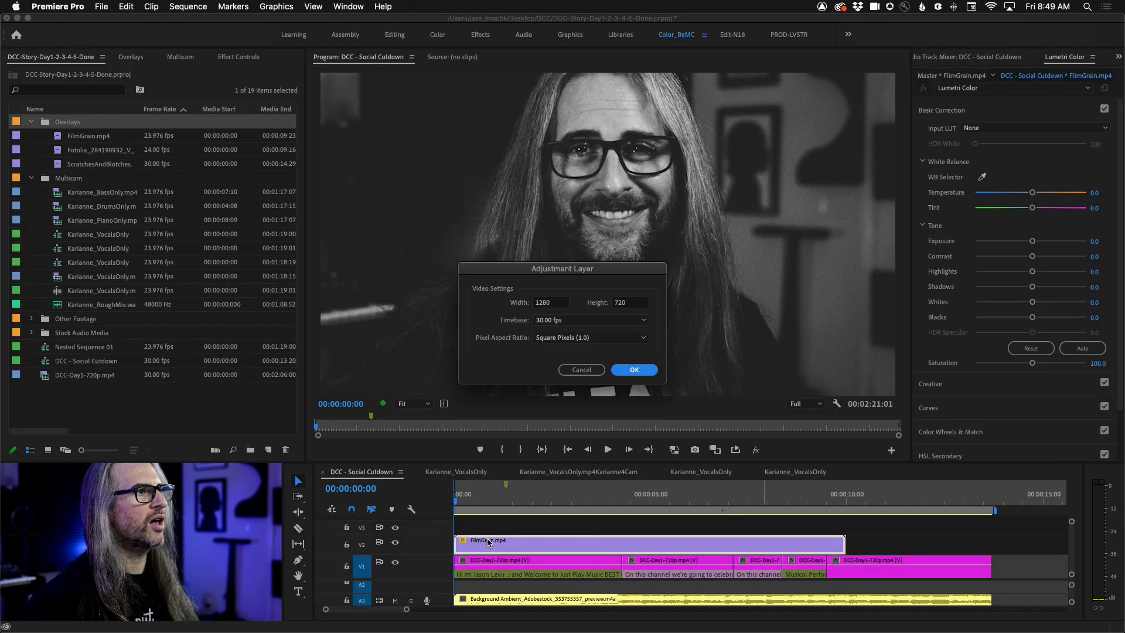
click(634, 369)
Step: Place the adjustment layer on V3 at the sequence start and extend it to the end of the last clip
drag(46, 127, 449, 530)
scroll(450, 530, right, 3)
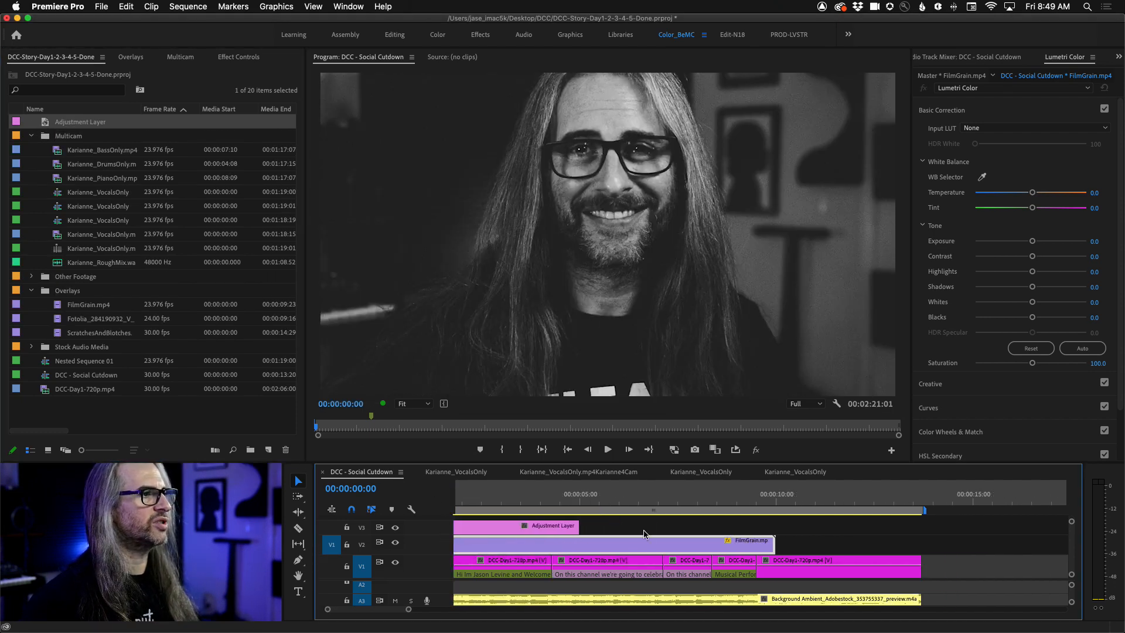
drag(578, 527, 916, 528)
scroll(595, 533, left, 3)
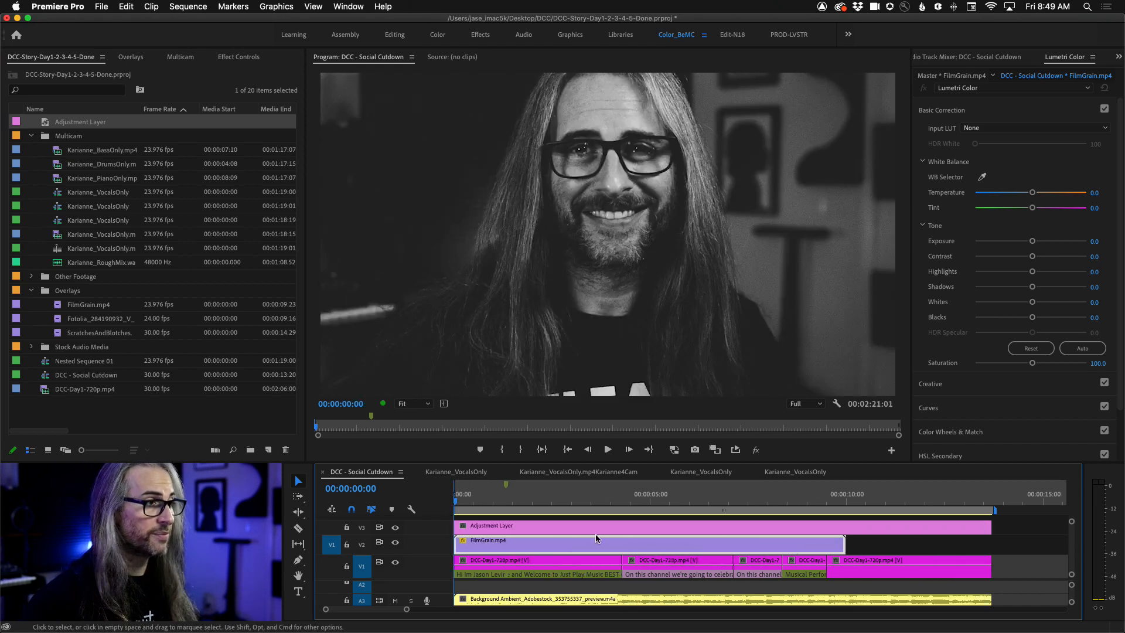
Step: Duplicate the FilmGrain clip further along V2 so the grain covers the whole edit, and return to the sequence start
click(494, 531)
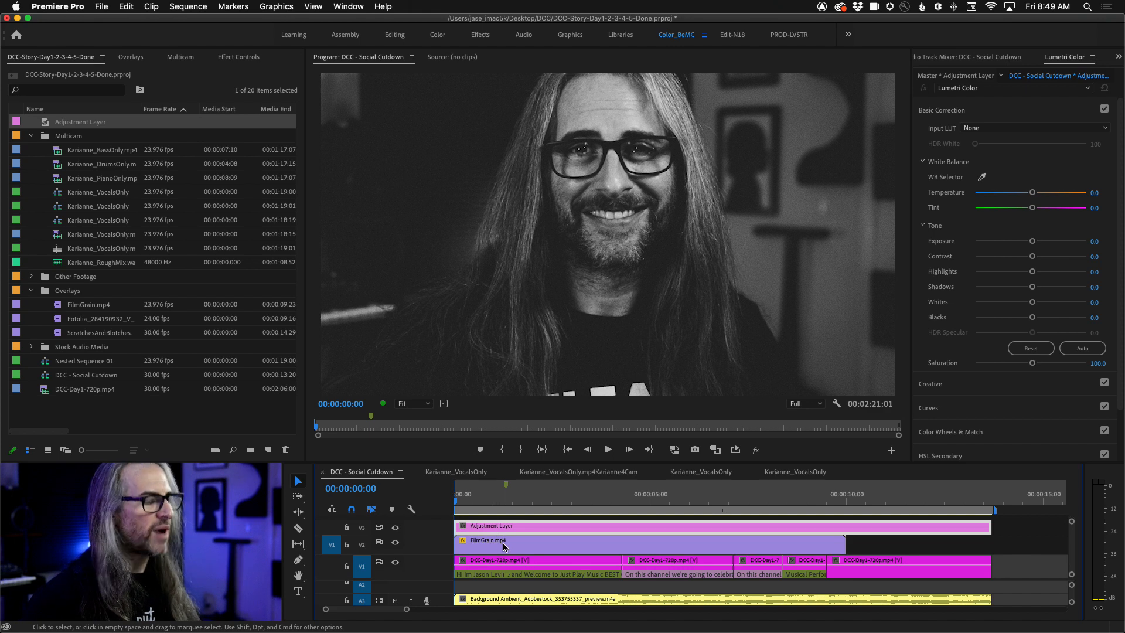
drag(502, 543, 648, 546)
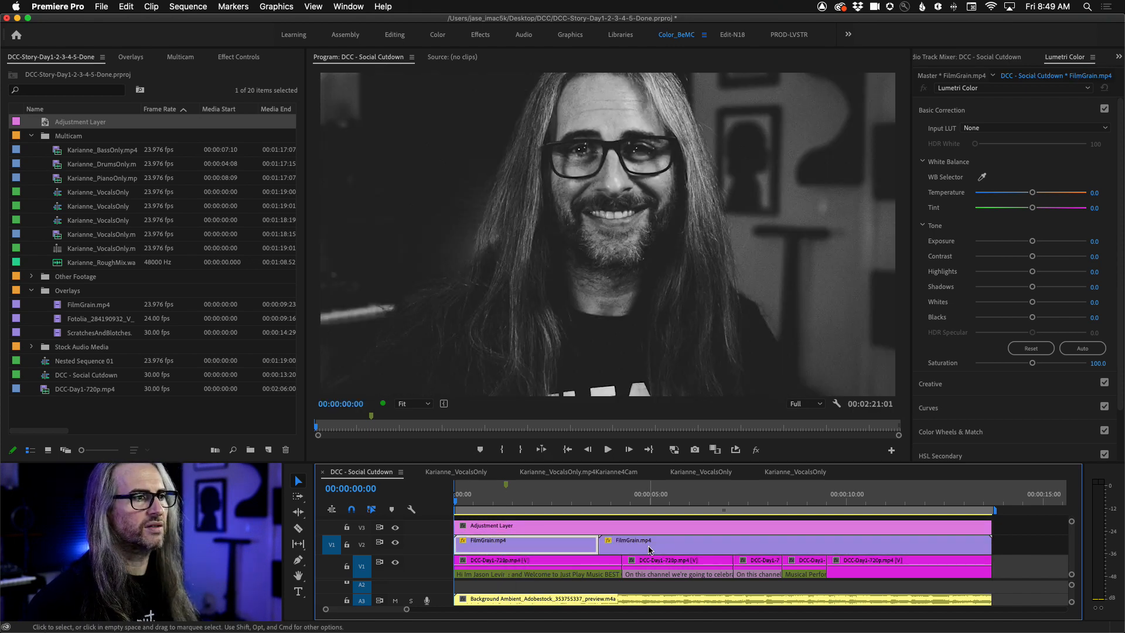
drag(472, 500, 398, 503)
Step: Set Faded Film to about 33.5 on the adjustment layer in Lumetri Color's Creative section
click(524, 526)
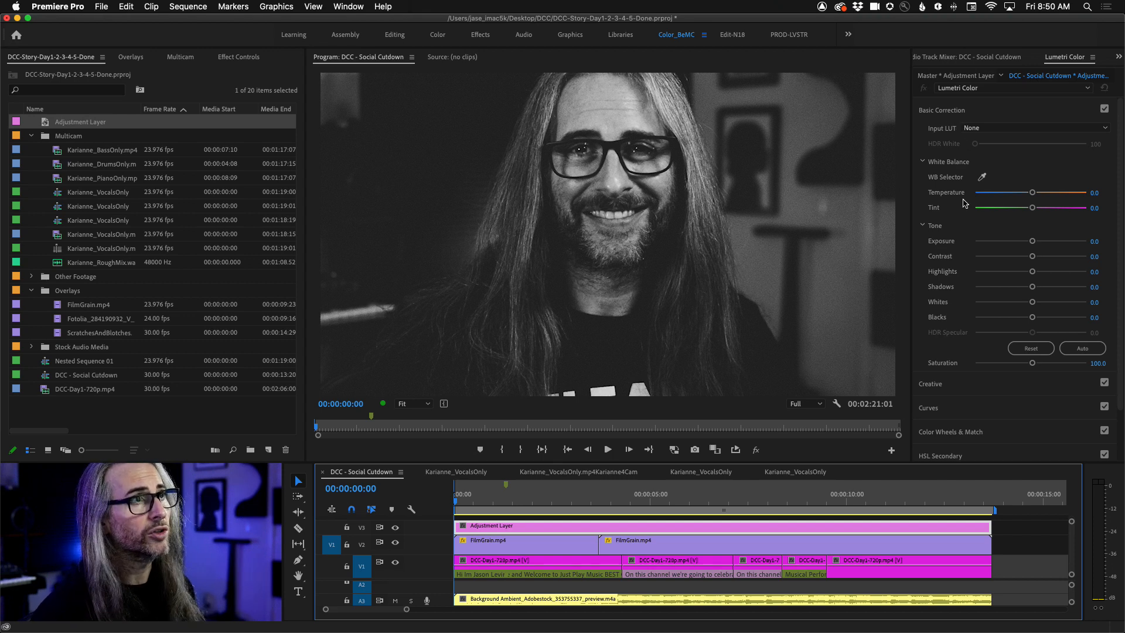
click(972, 385)
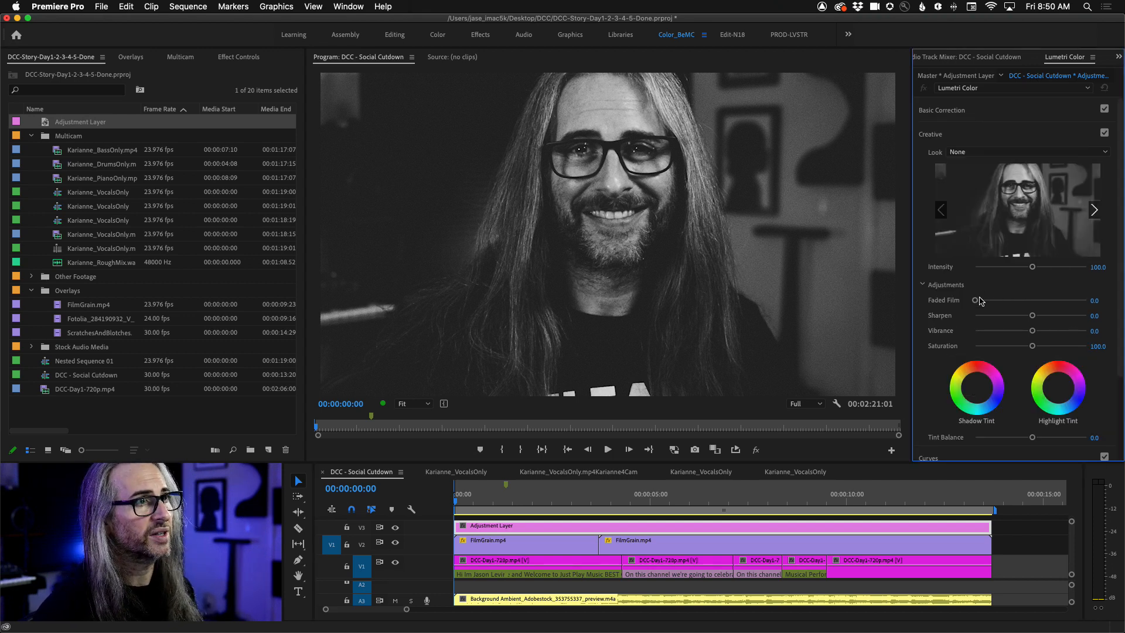
mouse_move(974, 301)
mouse_down()
mouse_move(1037, 302)
mouse_move(996, 302)
mouse_up()
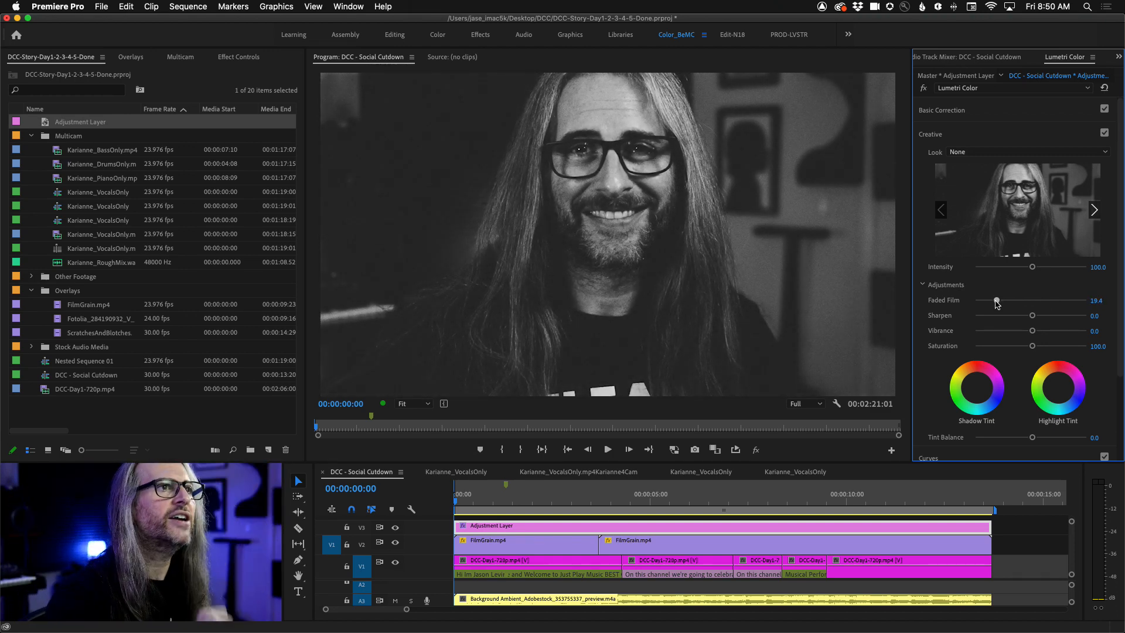
drag(987, 301, 998, 301)
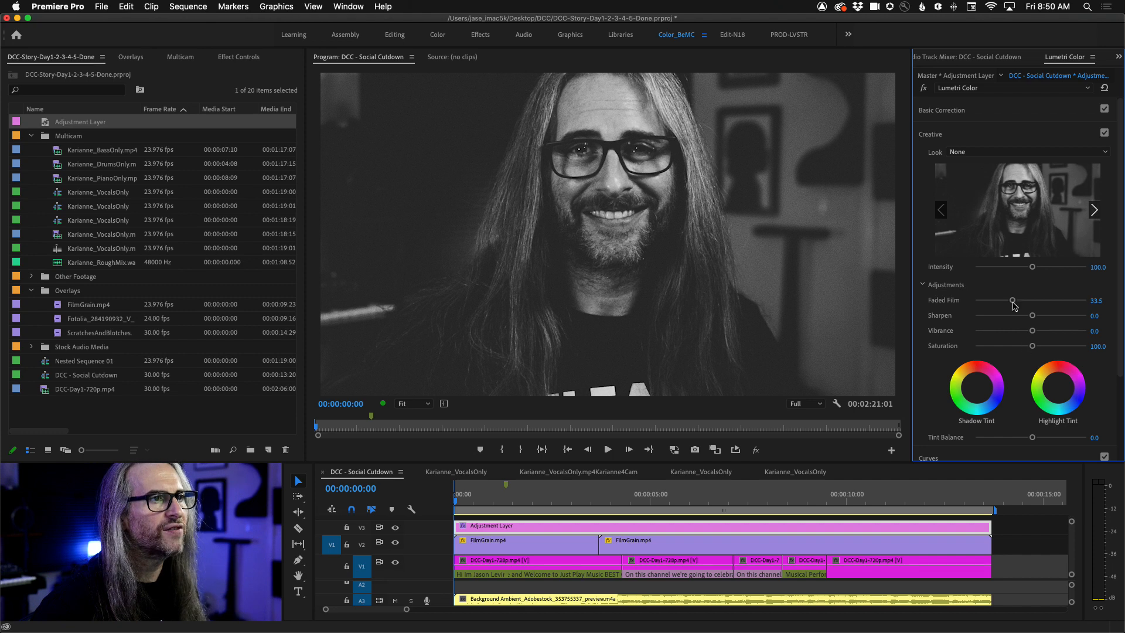
Step: Browse the Creative looks and apply Fuji ETERNA 250D Kodak 2395 to the adjustment layer
click(1090, 212)
click(1093, 213)
click(1093, 211)
click(942, 210)
click(1093, 210)
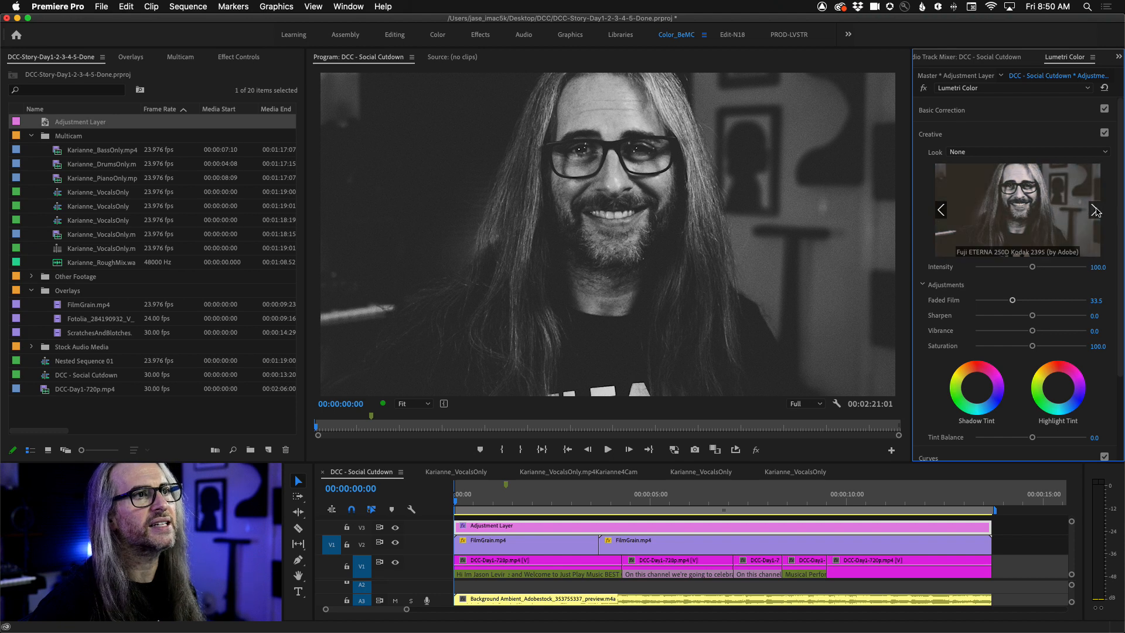
click(1036, 202)
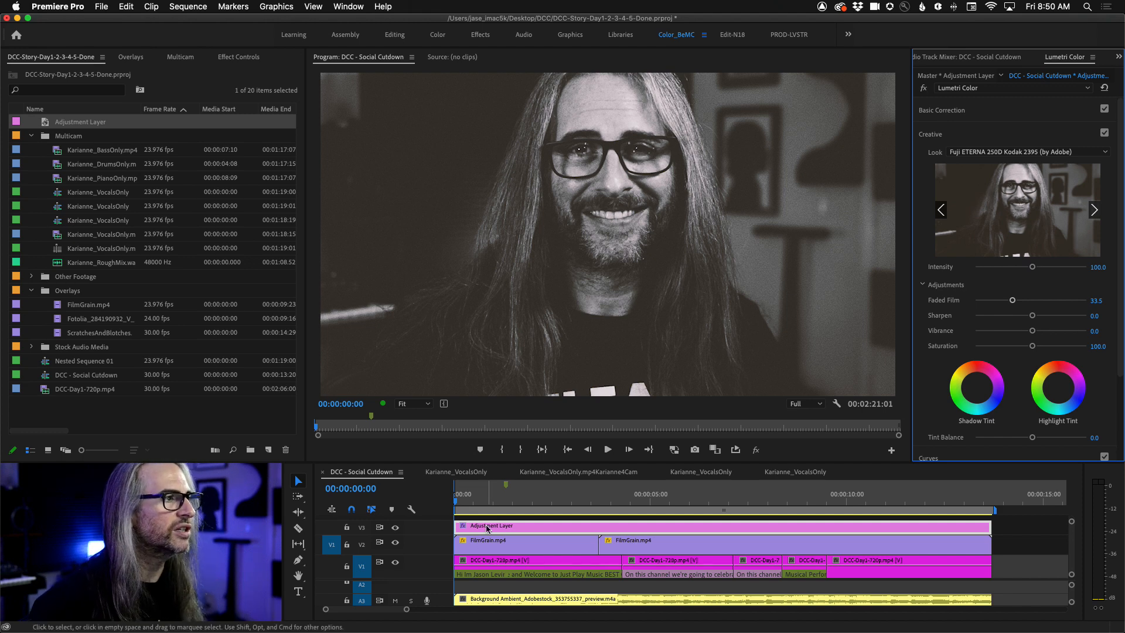
Step: Play the sequence to review the Fuji ETERNA 250D Kodak 2395 look, to about 00:00:04:00
key(space)
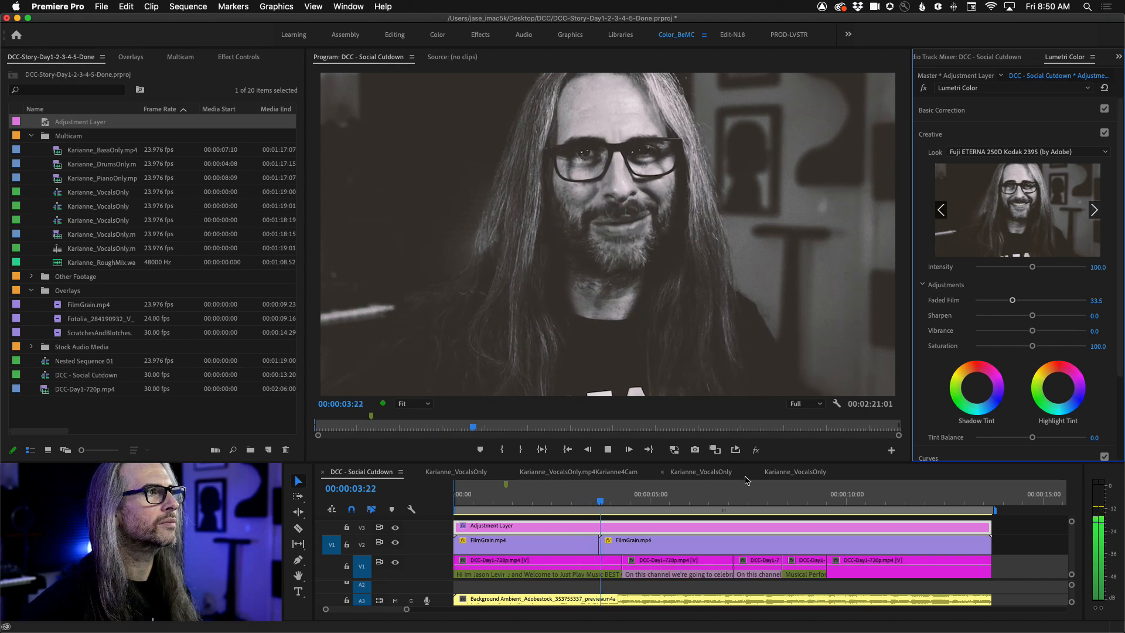
key(space)
key(Right)
key(Right)
key(Right)
key(Right)
key(Right)
key(Right)
Step: Try the Fuji F125 Kodak 2393 look on the adjustment layer and switch back to Fuji ETERNA 250D Kodak 2395
click(1094, 209)
click(1094, 210)
click(1093, 210)
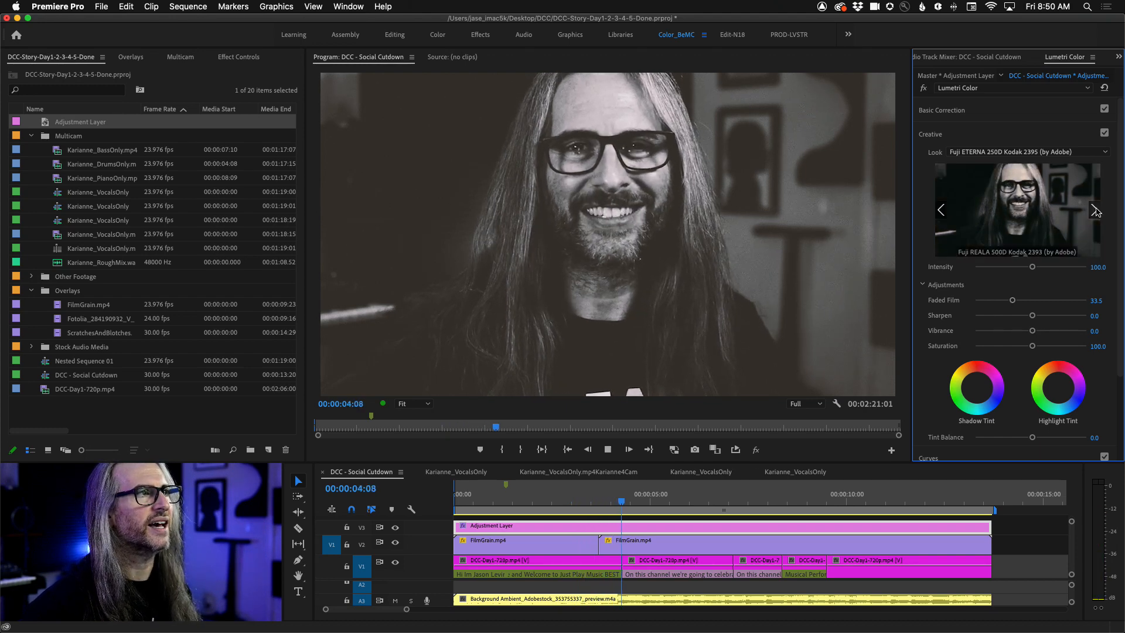
click(1094, 210)
key(space)
key(space)
click(1045, 220)
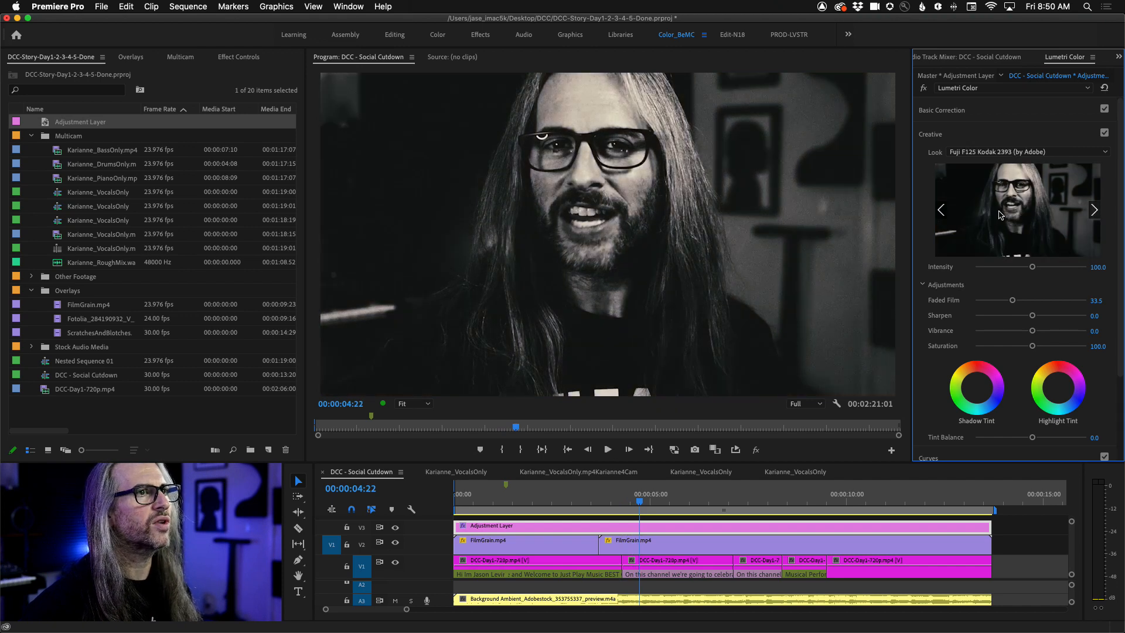
click(942, 209)
click(984, 212)
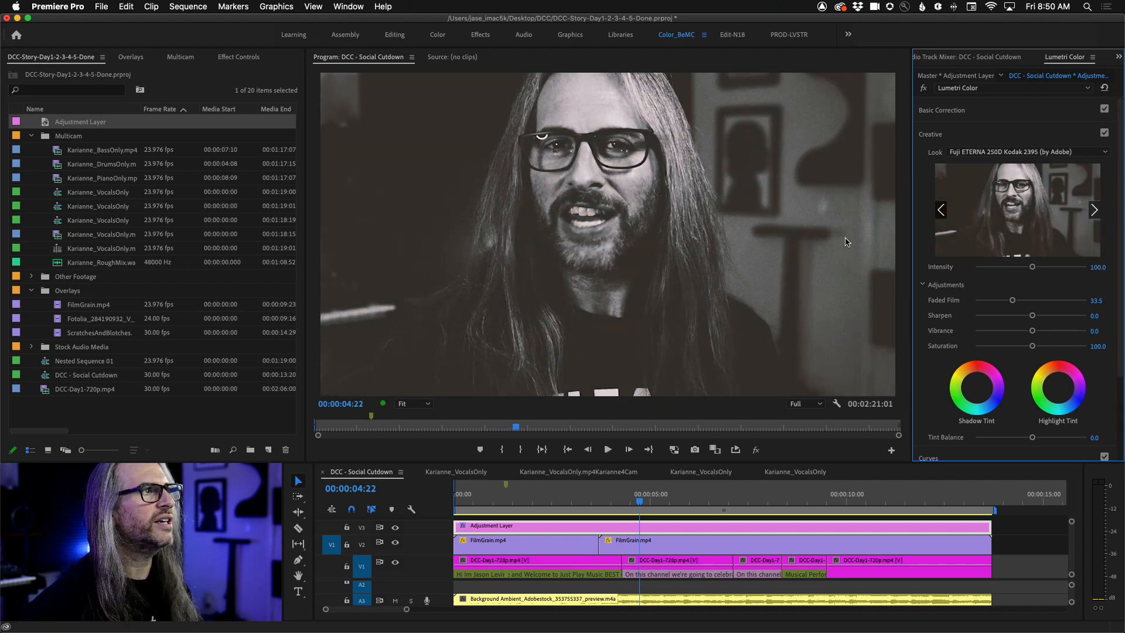
Step: Try the Kodak 5205 Fuji 3510 look on the adjustment layer
click(1093, 210)
click(1093, 209)
click(1093, 210)
click(1093, 210)
click(1060, 205)
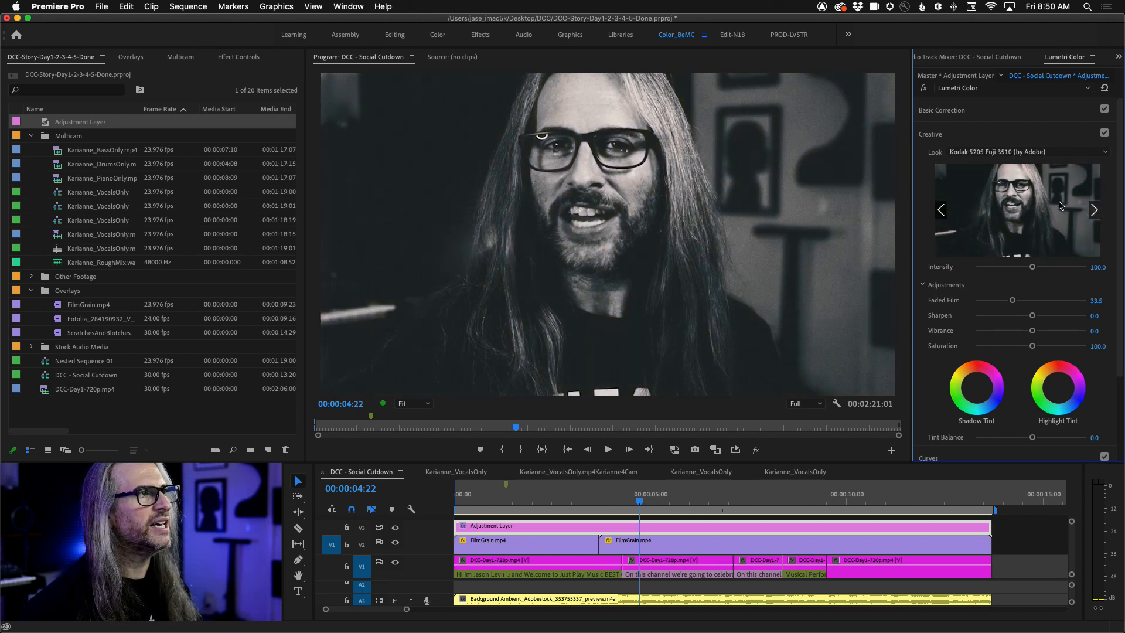
Step: Apply the Kodak 5218 Kodak 2395 look to the adjustment layer, play the result, and return to the sequence start
click(1095, 210)
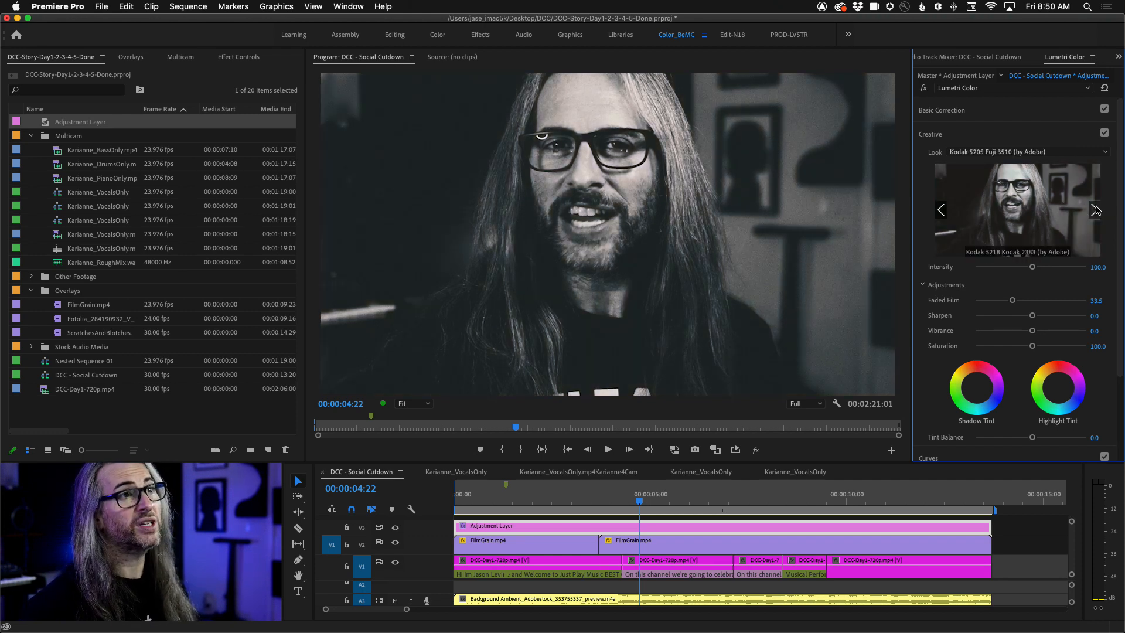
click(1094, 210)
click(1033, 211)
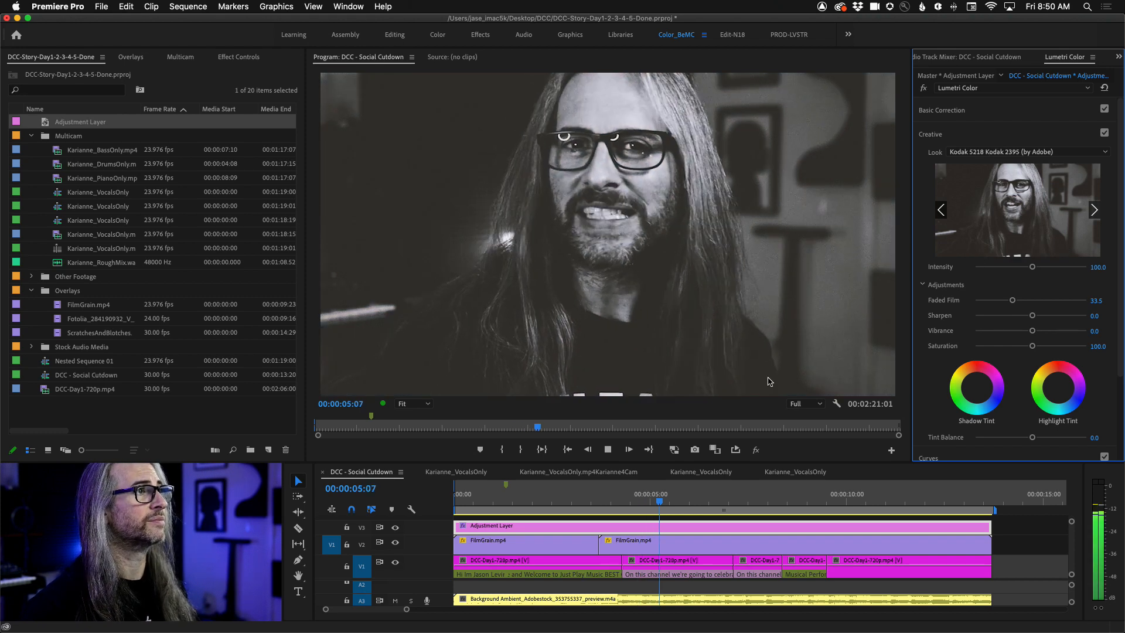
key(space)
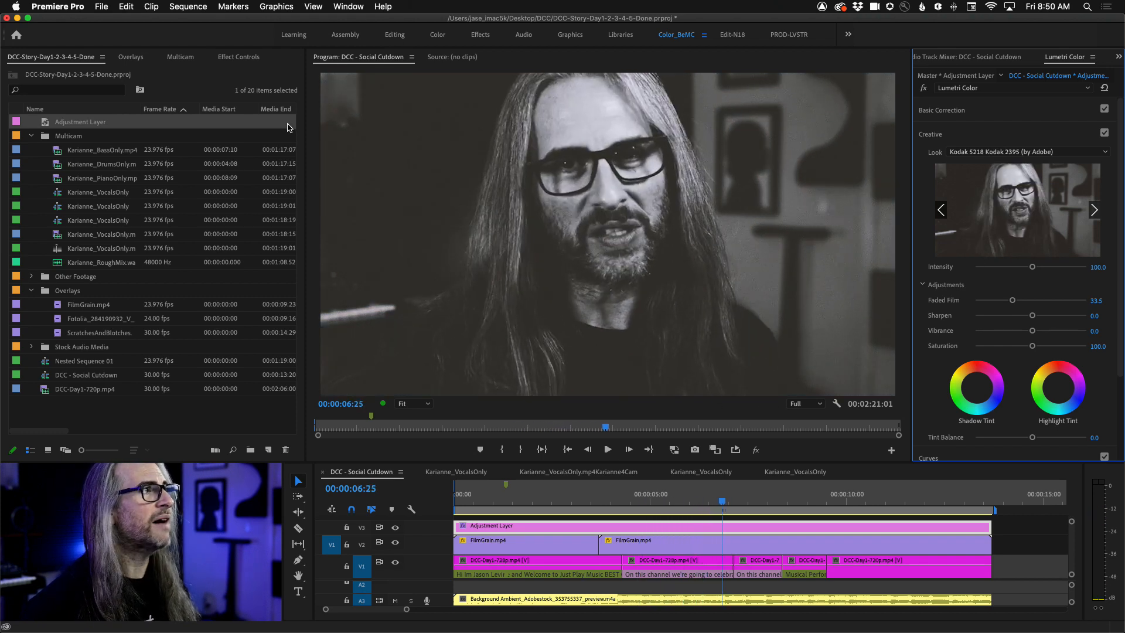
key(space)
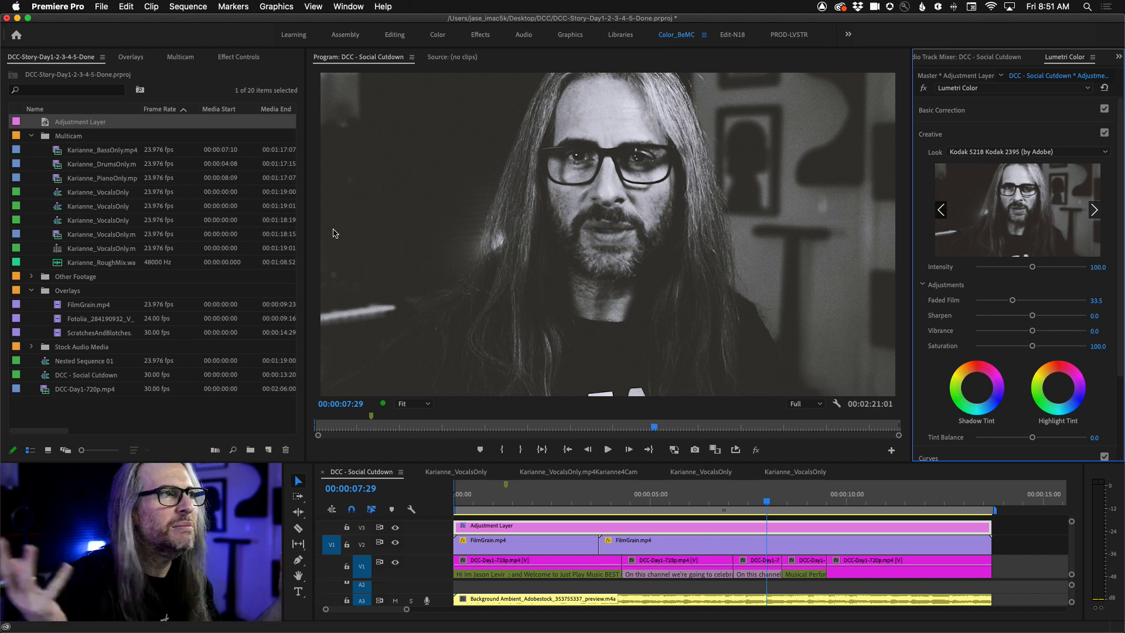
drag(769, 494, 427, 484)
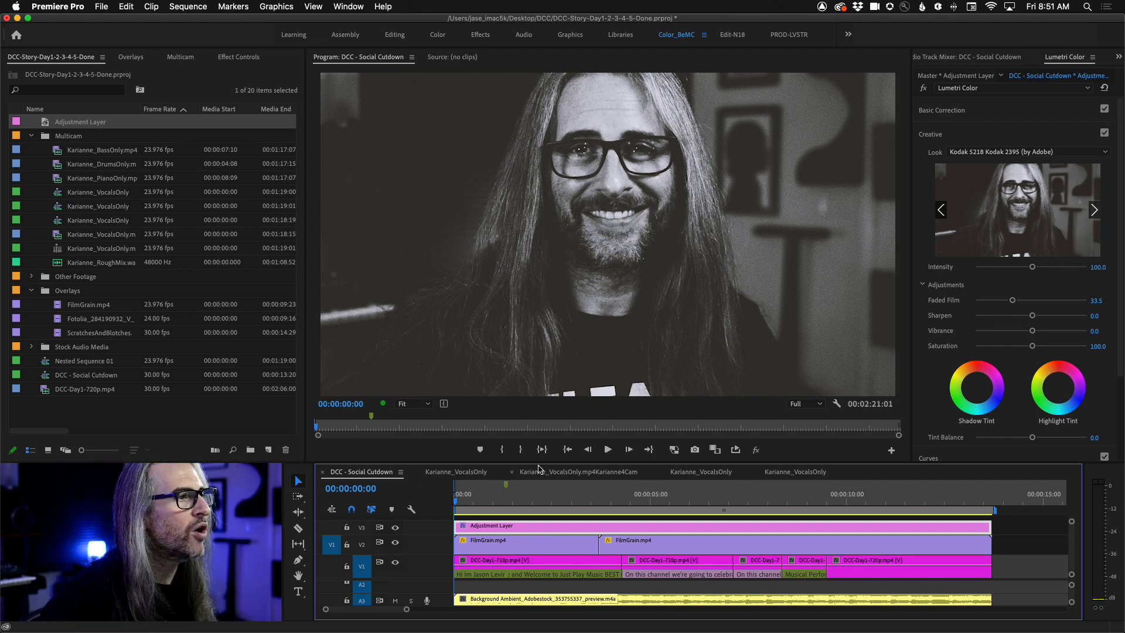
Step: Switch to the Karianne_VocalsOnly sequence and place the adjustment layer on V4, spanning the ScratchesAndBlotches clips
click(475, 472)
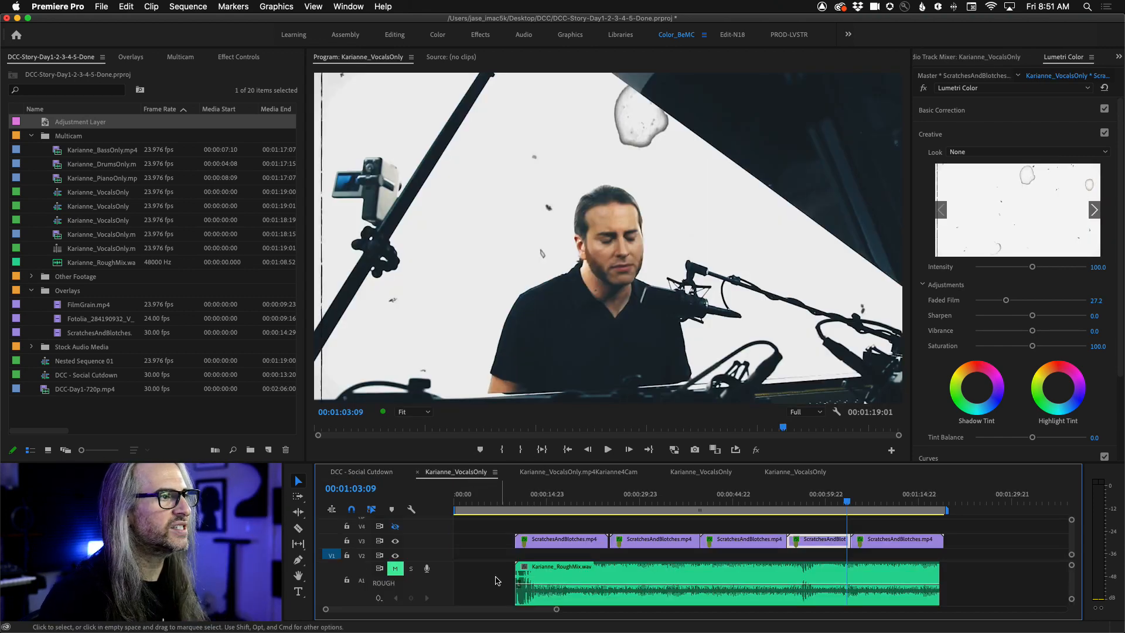
drag(43, 122, 947, 525)
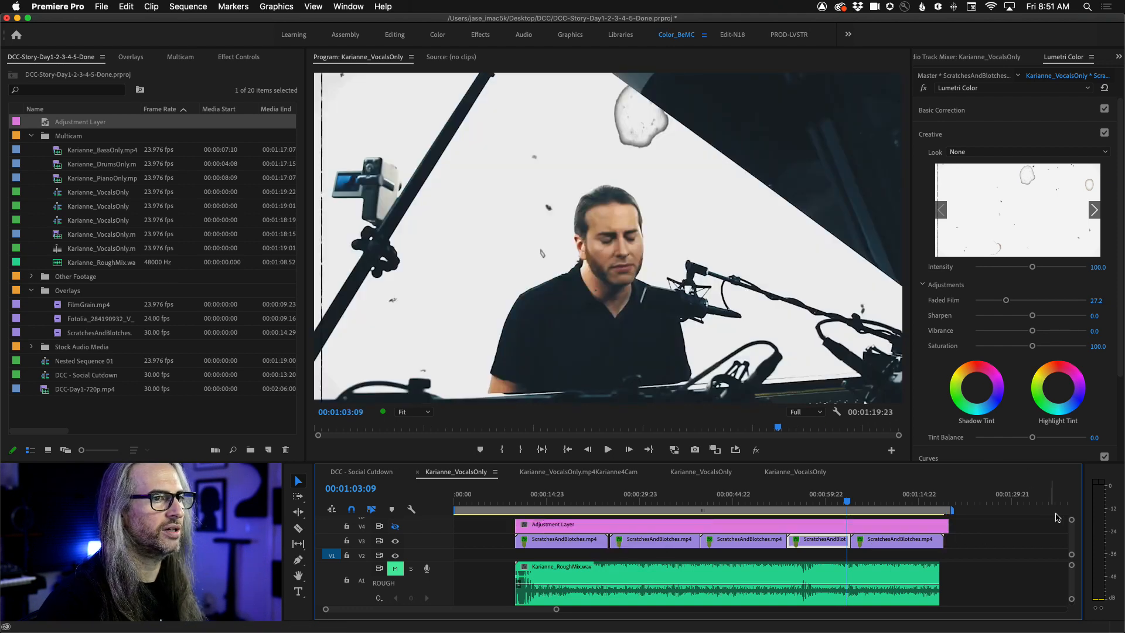
Step: Adjust the Basic Correction of the drummer shot at 00:00:17:18 to Shadows 3.7, Blacks 27.7 and Saturation 153.9
scroll(1072, 536, down, 3)
scroll(1072, 536, up, 3)
scroll(1072, 533, down, 3)
scroll(1072, 530, up, 3)
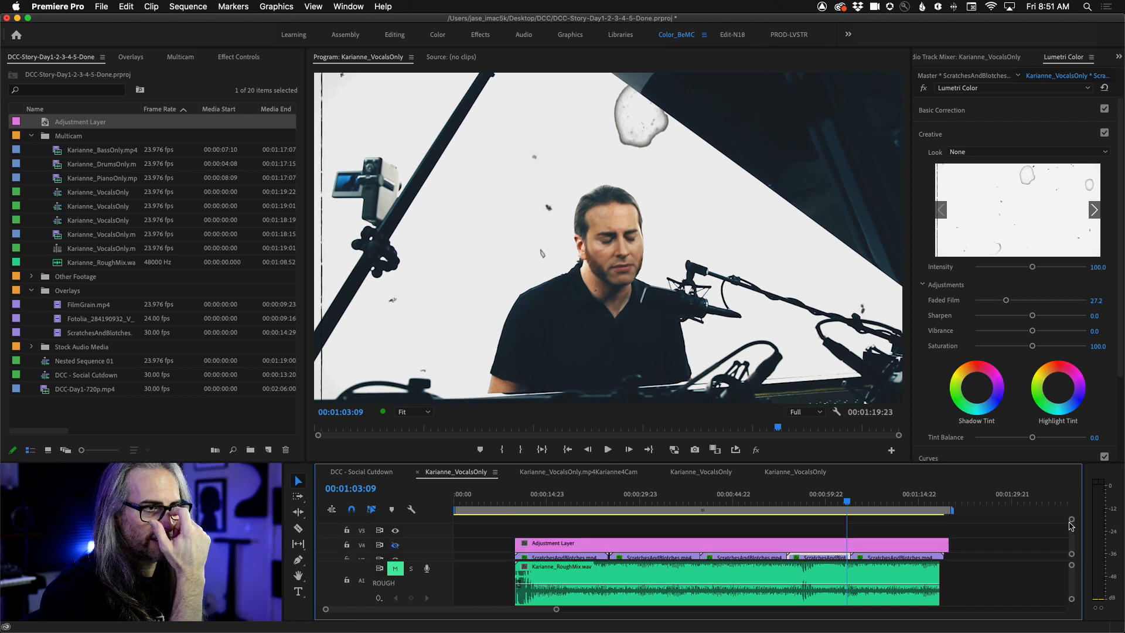
click(596, 502)
drag(597, 502, 563, 504)
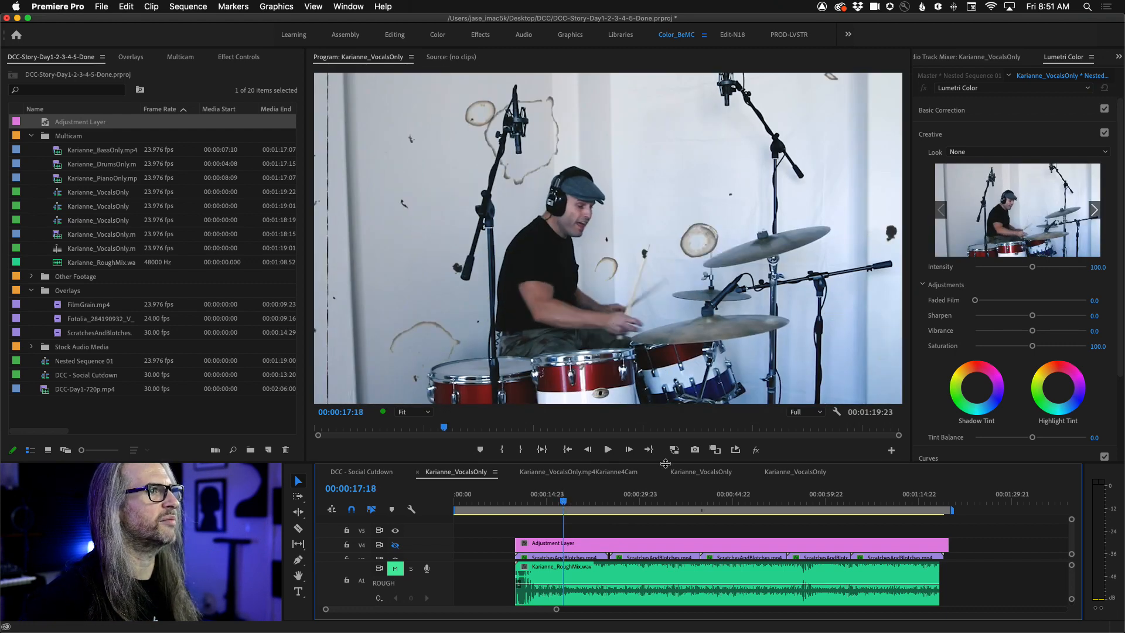
click(982, 108)
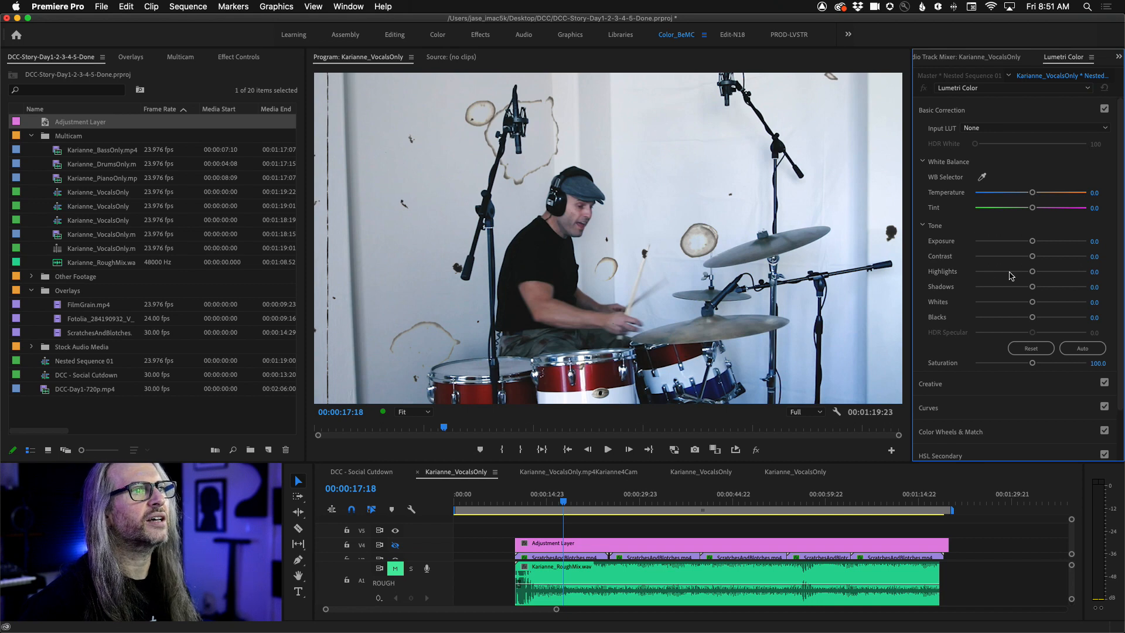
drag(1033, 287, 1046, 317)
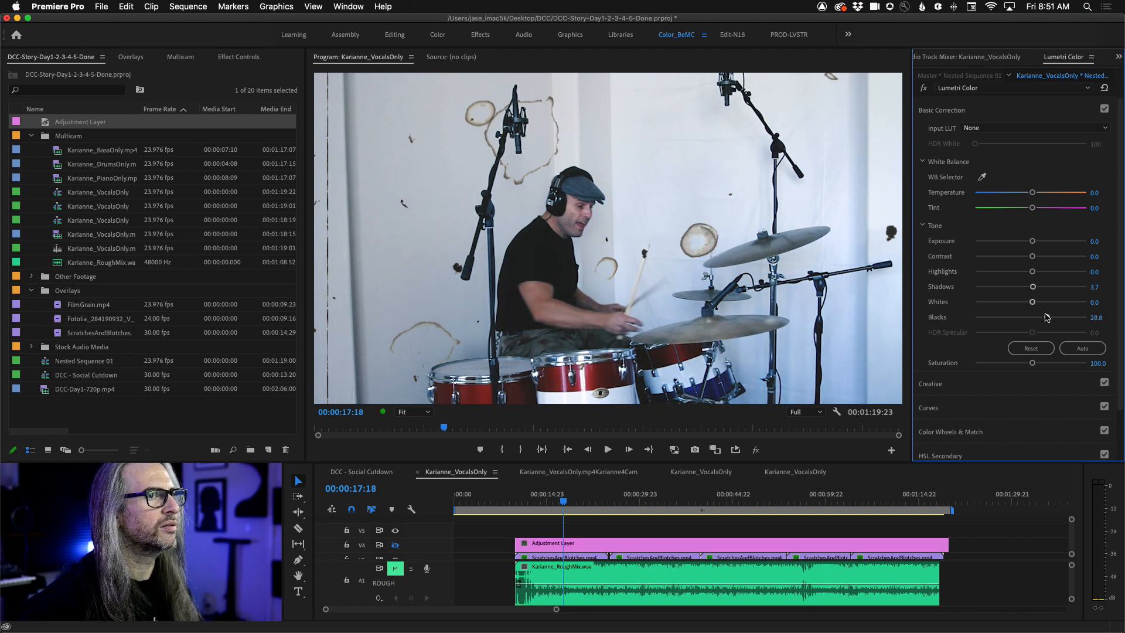
scroll(1101, 324, down, 2)
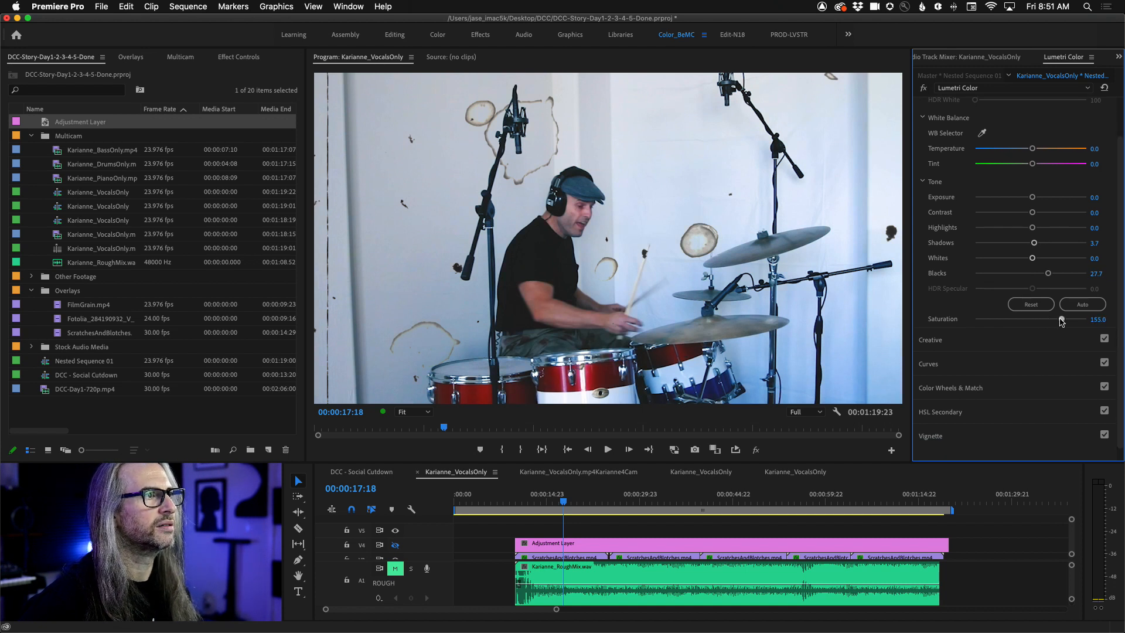
drag(1061, 320, 1062, 320)
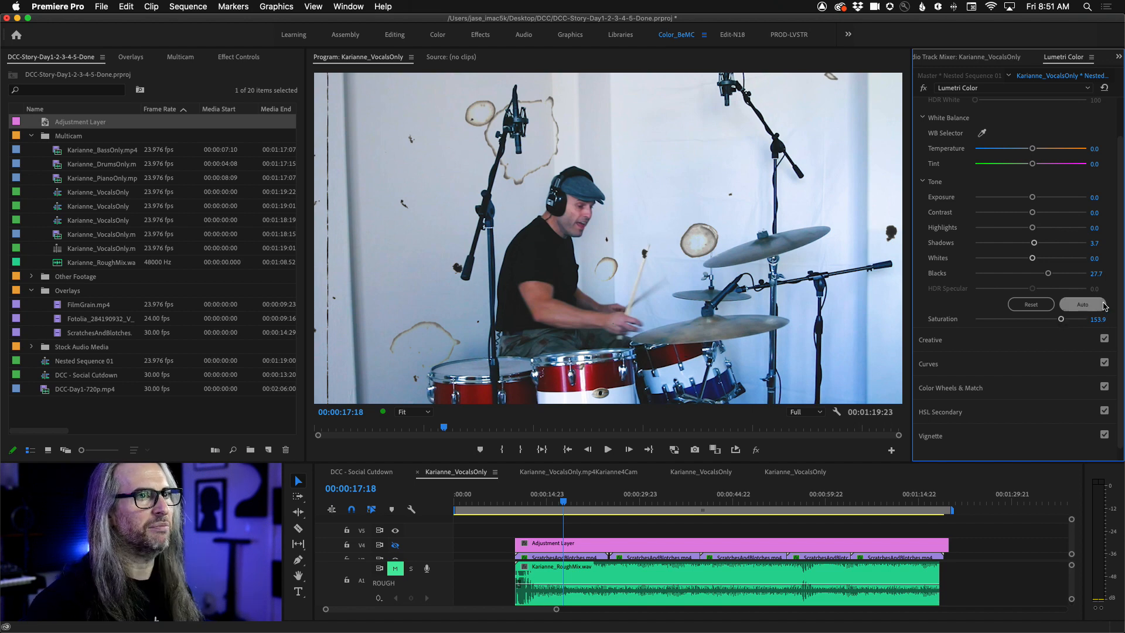
Step: Browse the Creative film looks and apply Fuji F125 Kodak 2395 to the drummer clip
drag(1119, 299, 1120, 313)
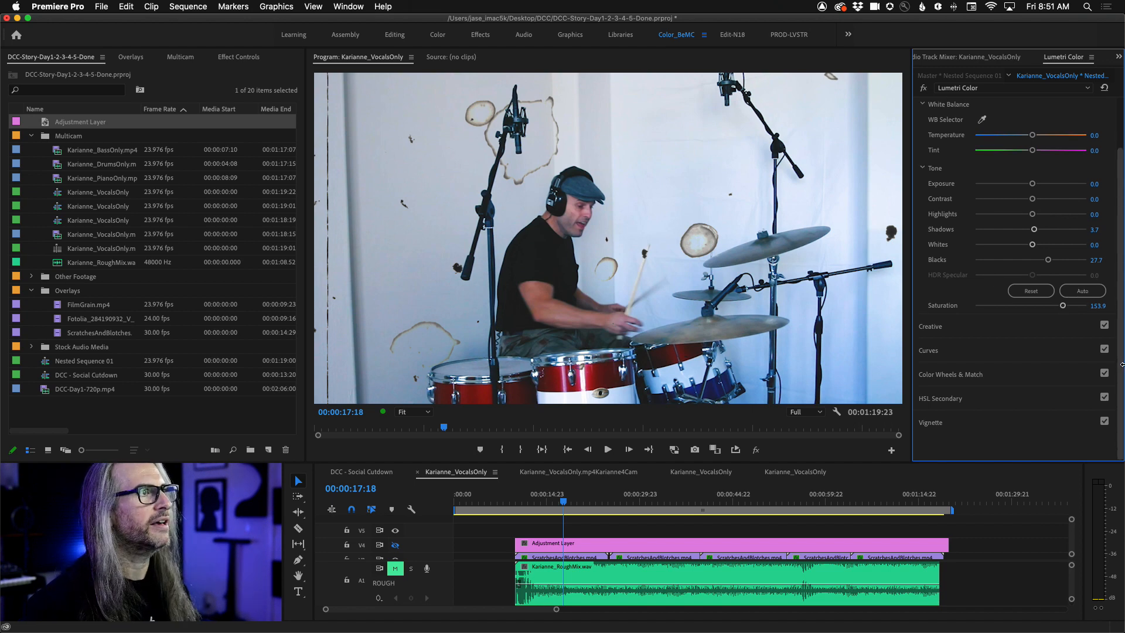
click(1008, 321)
click(1093, 153)
click(1093, 154)
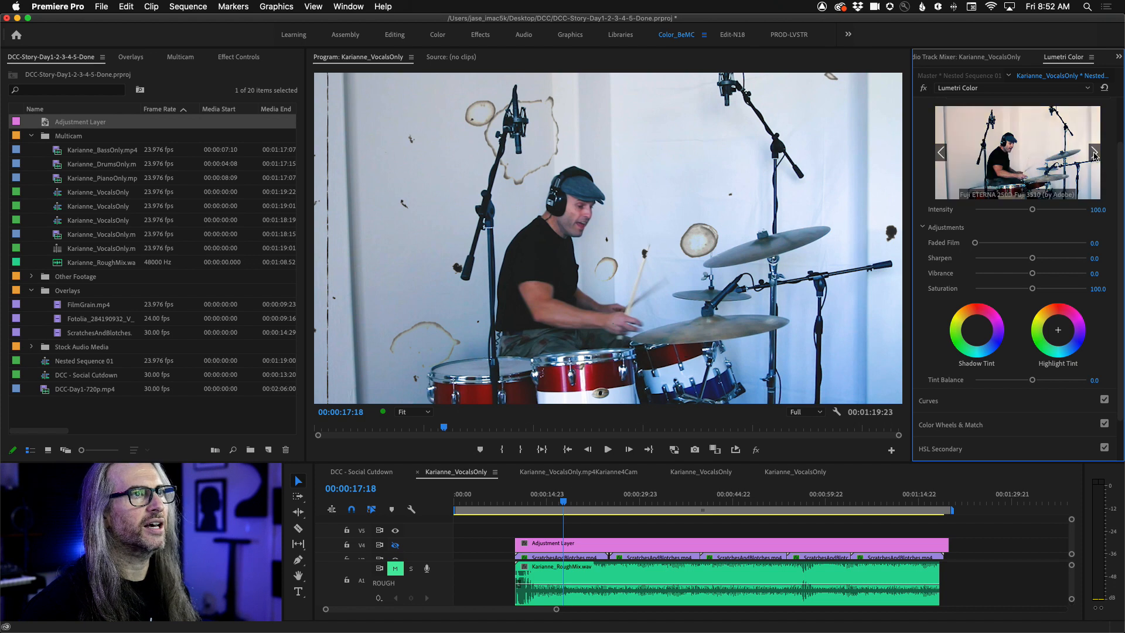
click(1093, 153)
click(1093, 153)
click(1092, 153)
click(1093, 153)
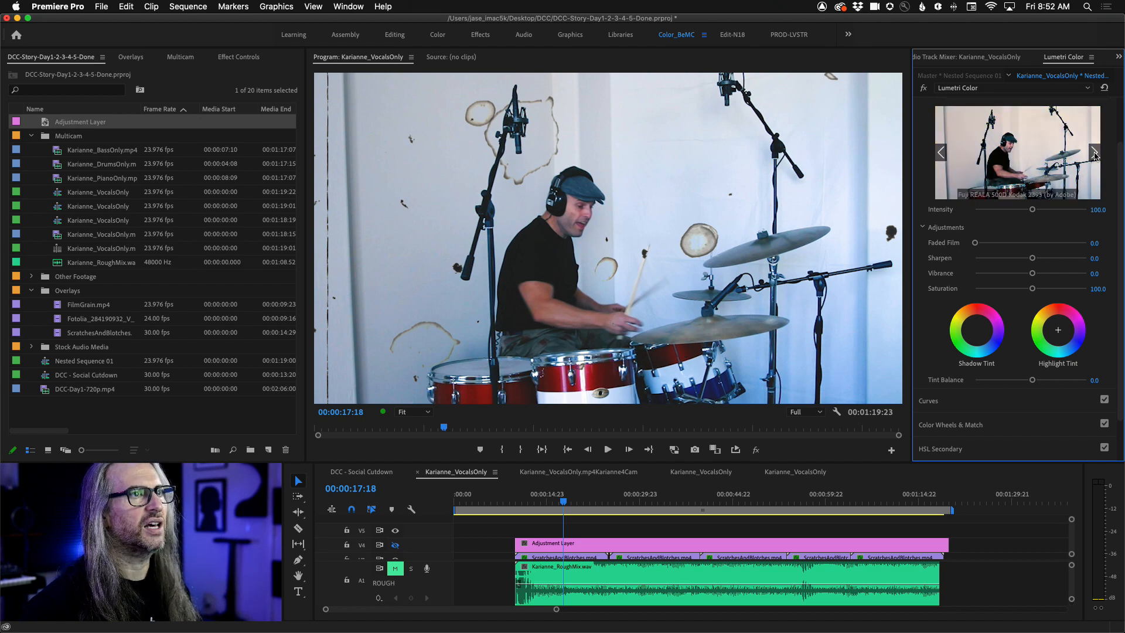
click(1037, 166)
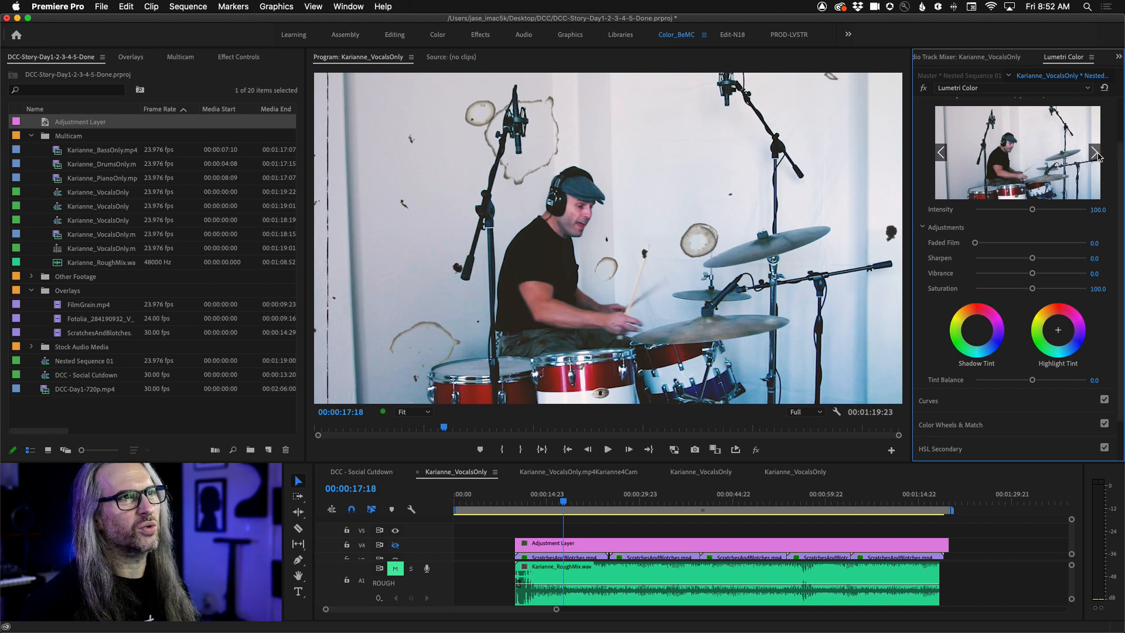
click(1094, 154)
click(1008, 157)
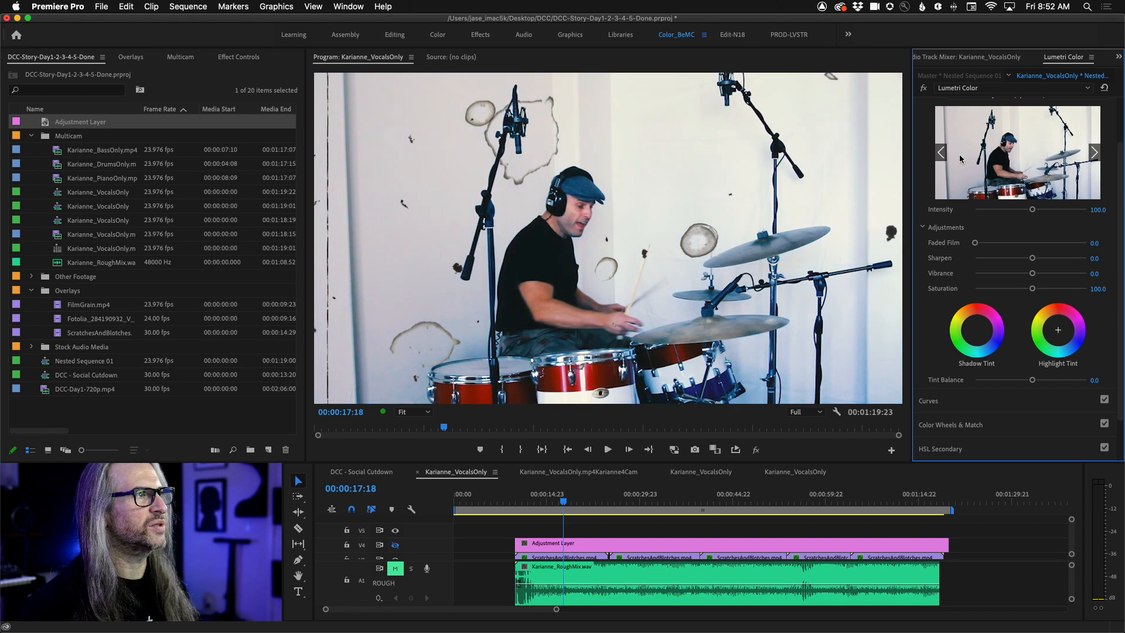
click(942, 154)
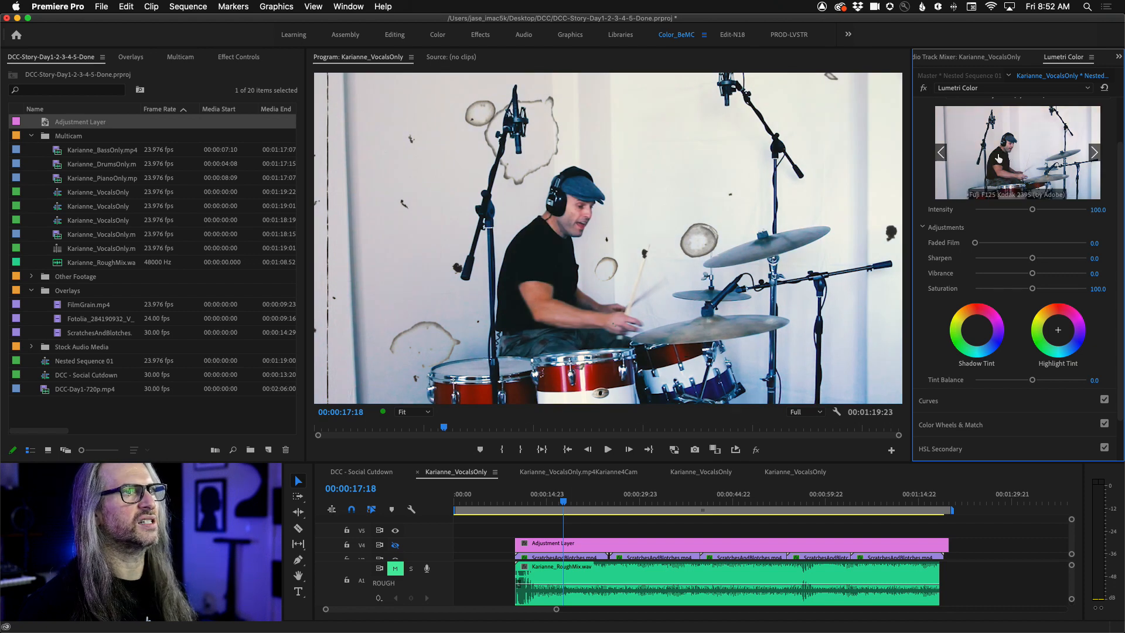
click(1005, 176)
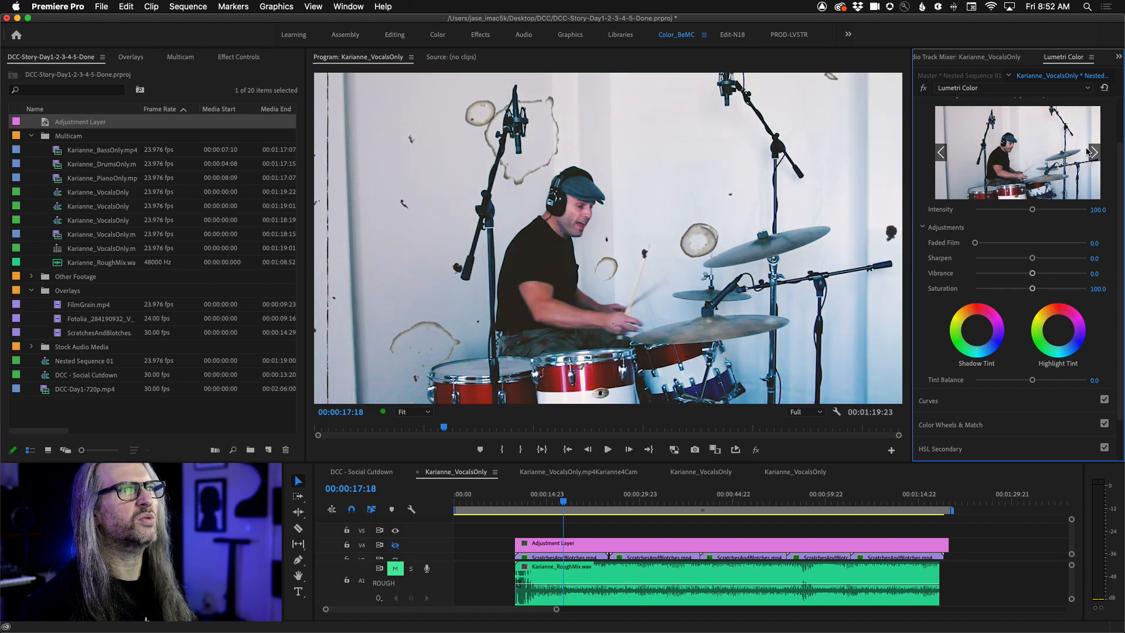
Step: Set the drummer clip's Faded Film to about 23 and its Vibrance to about 16.2
scroll(1037, 168, up, 2)
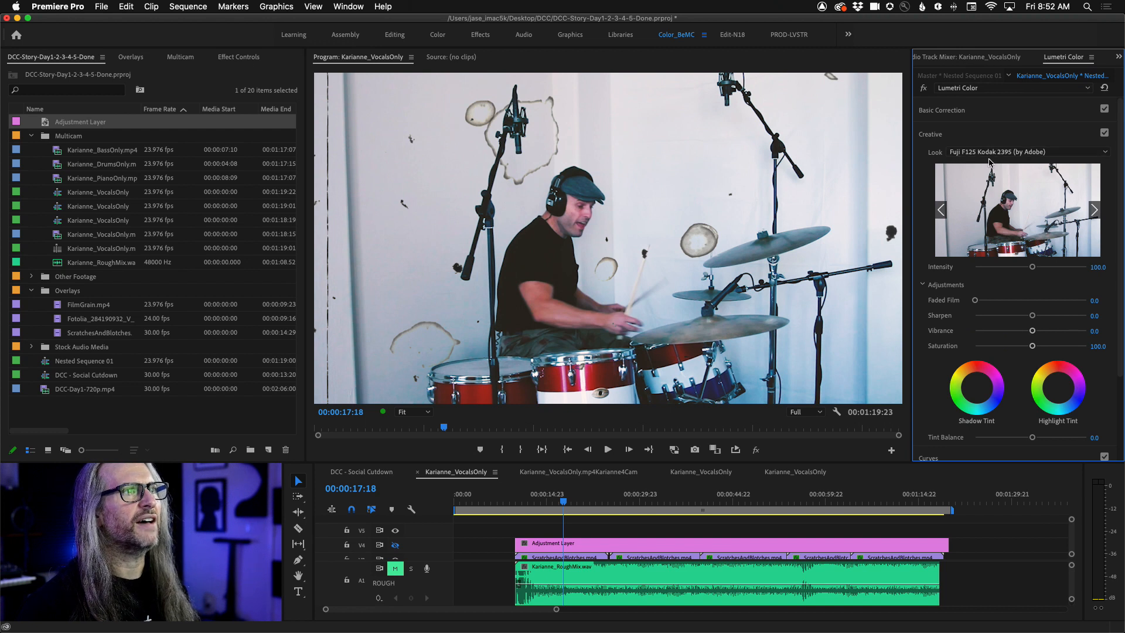
drag(980, 301, 1039, 333)
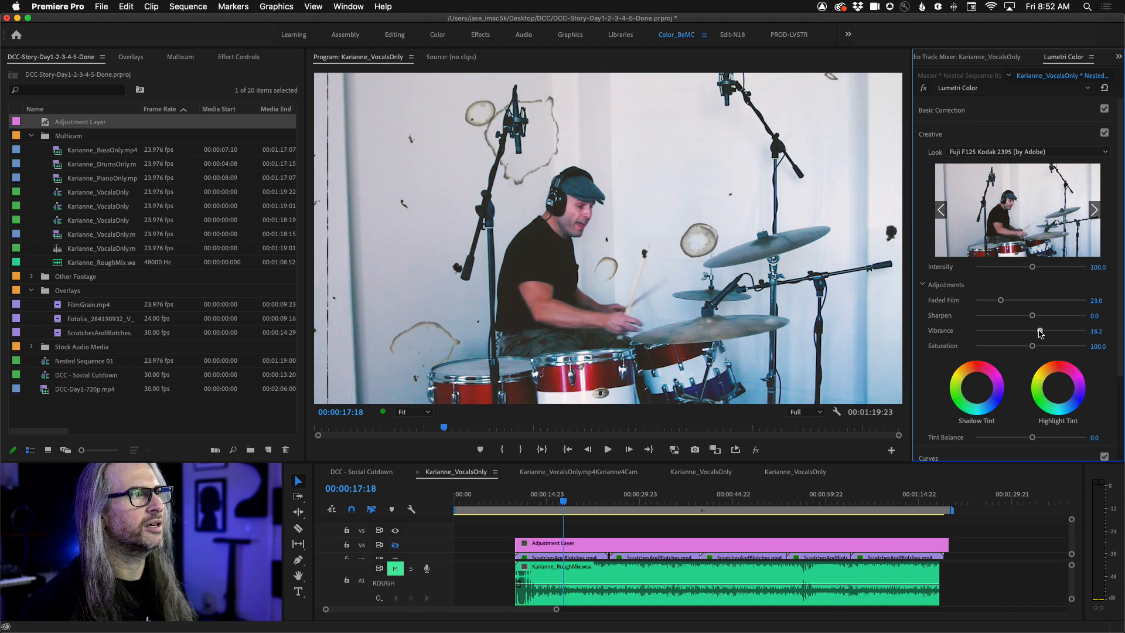
Step: Sample the red drum shell for the Hue vs Sat curve and slightly lower the saturation of the reds
scroll(1101, 316, down, 10)
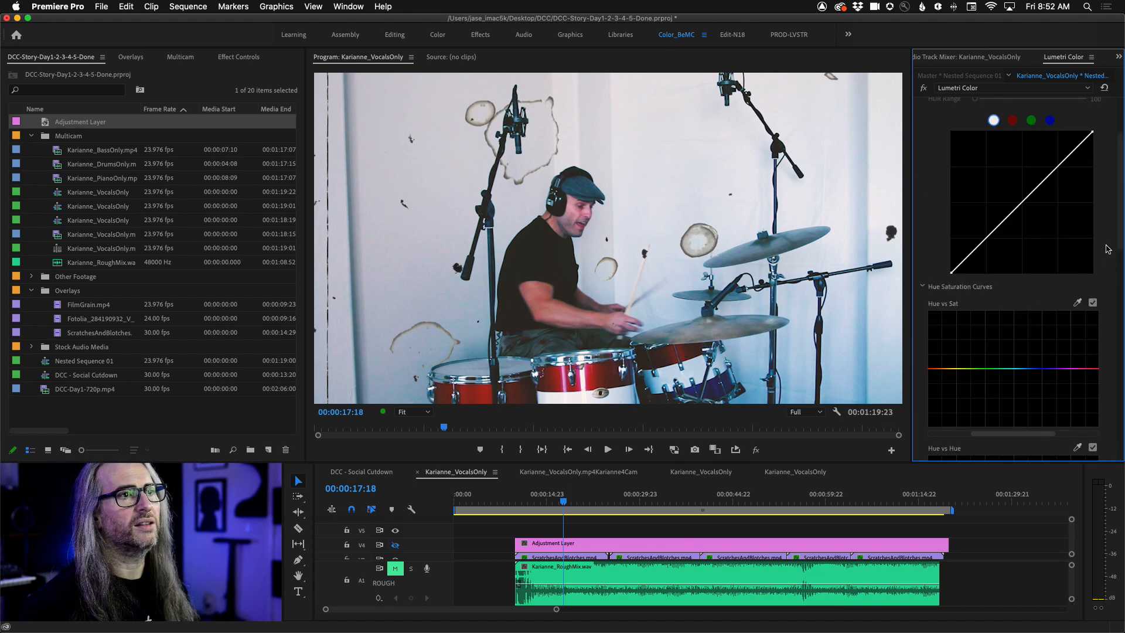
scroll(1101, 256, down, 5)
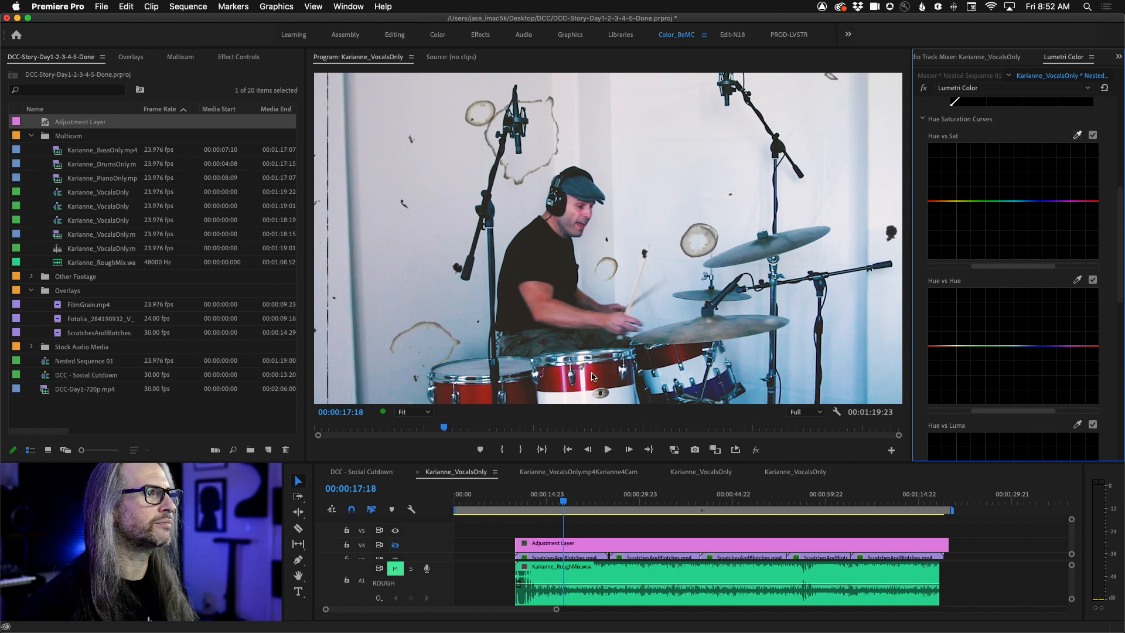
drag(1017, 269, 913, 271)
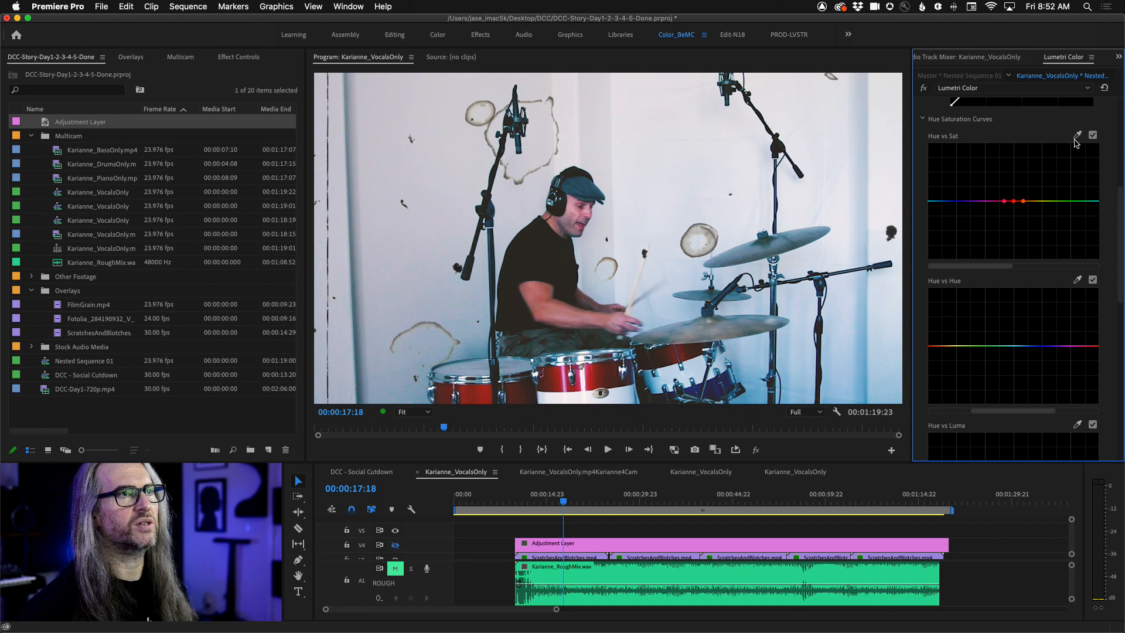
mouse_move(1015, 205)
mouse_down()
mouse_move(1015, 170)
mouse_move(1015, 219)
mouse_up()
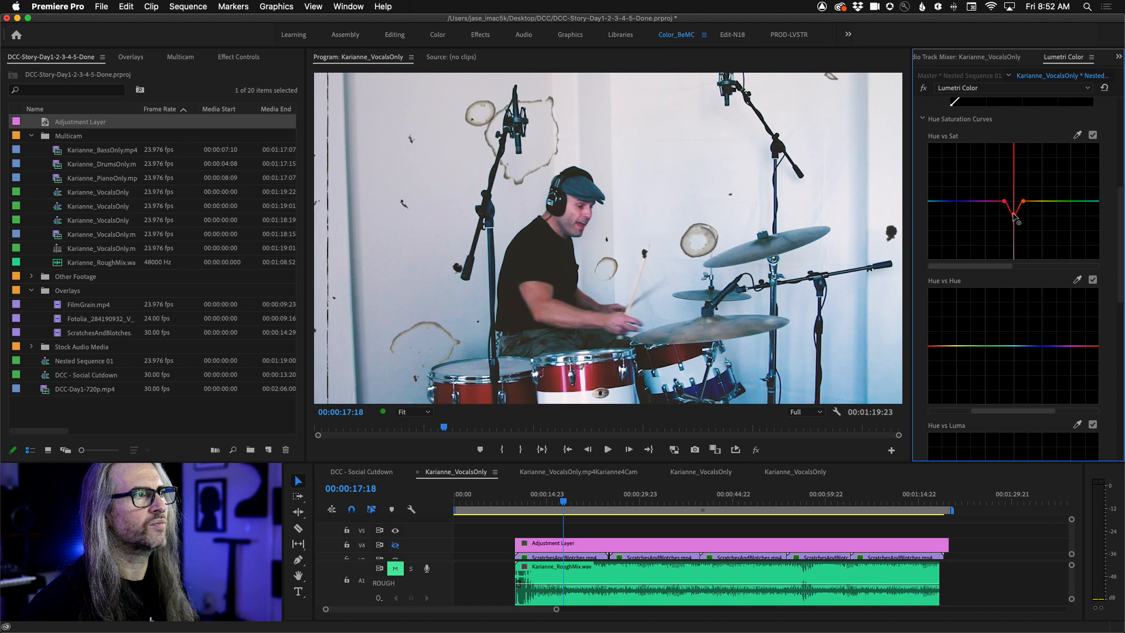
Step: Compare the drummer shot with and without the Lumetri Color effect, leaving the effect enabled
click(923, 88)
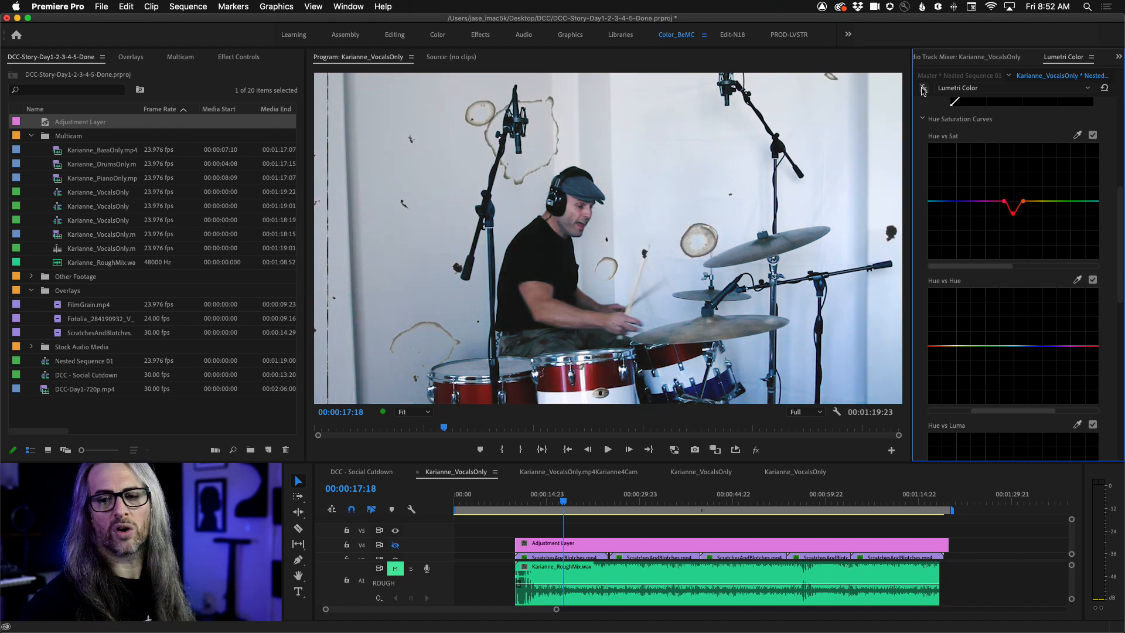
click(923, 88)
click(924, 89)
click(923, 88)
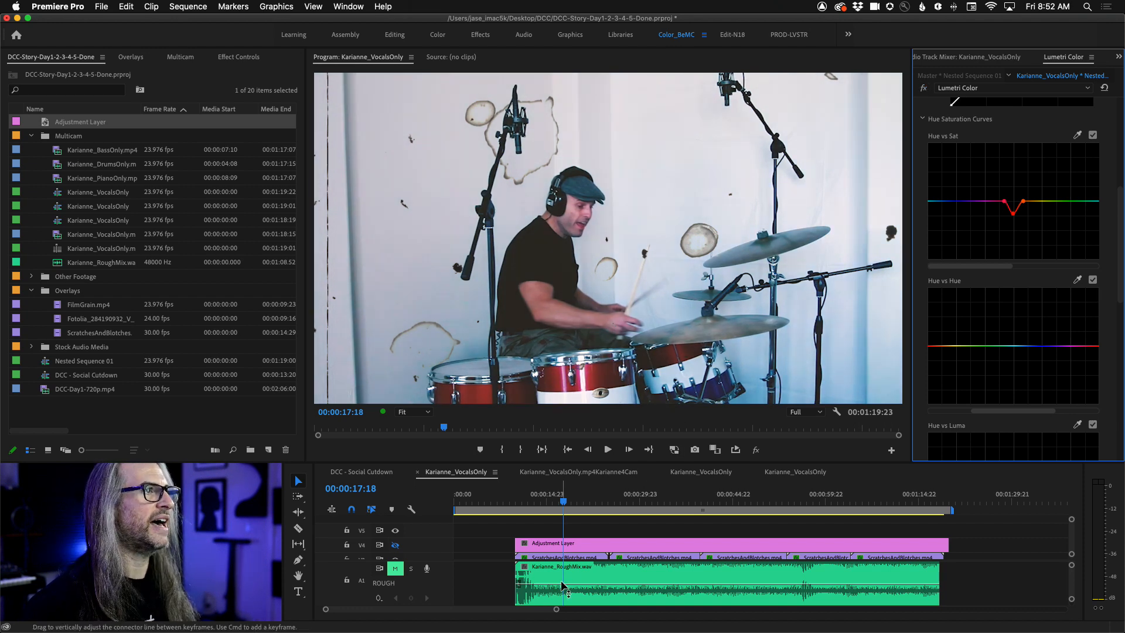
Step: Play the Karianne_VocalsOnly sequence onward from the graded drummer shot to review the following camera angles
key(space)
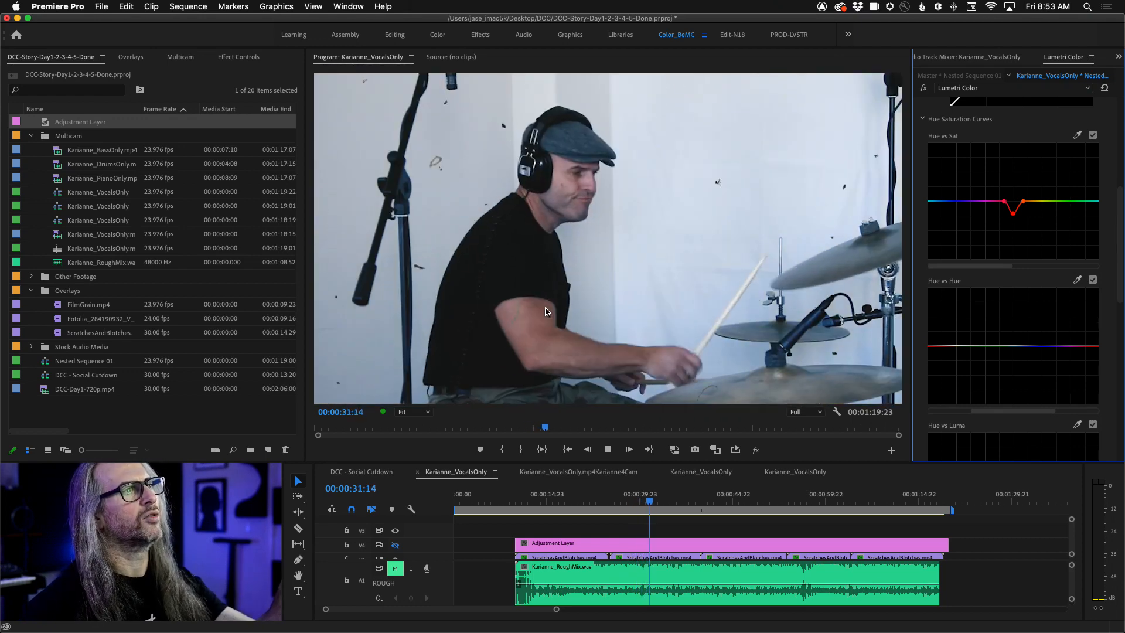
key(space)
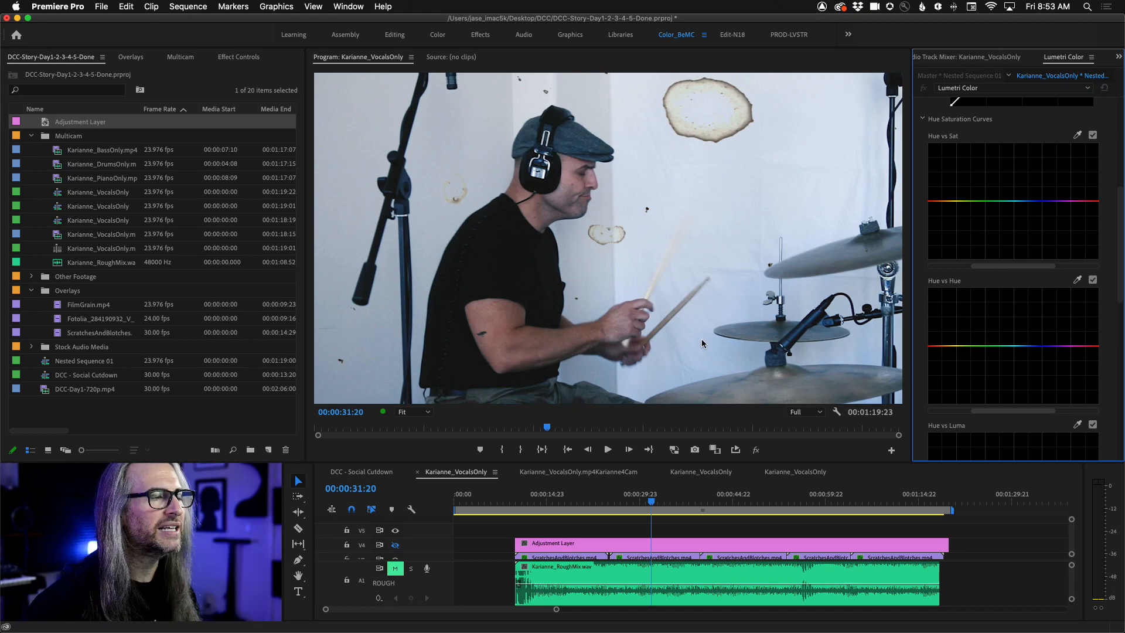
key(space)
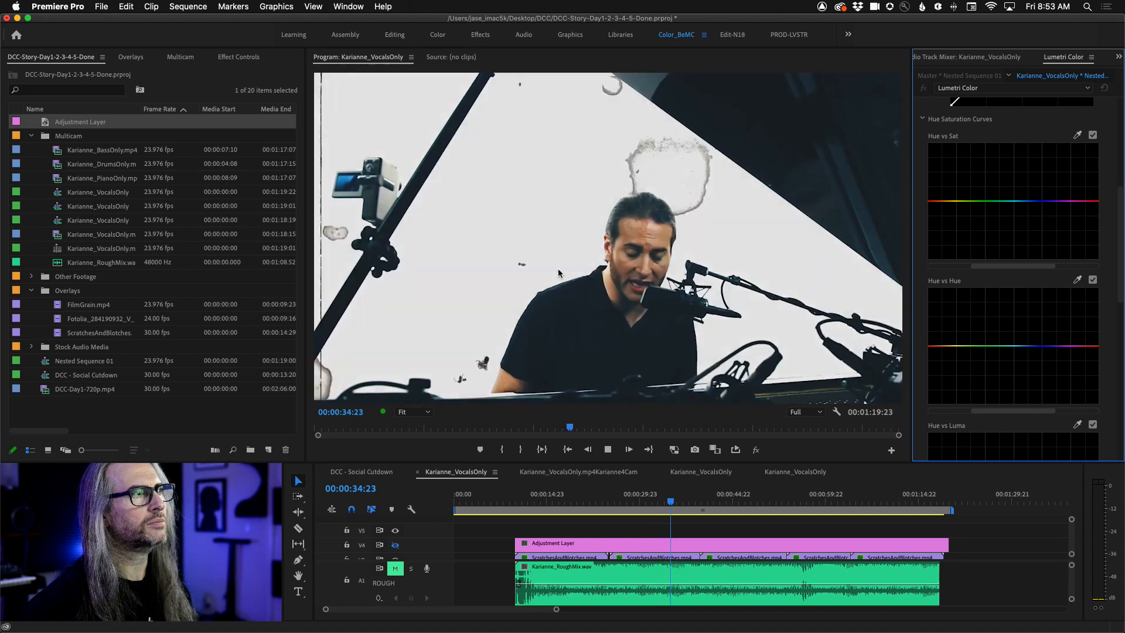
key(space)
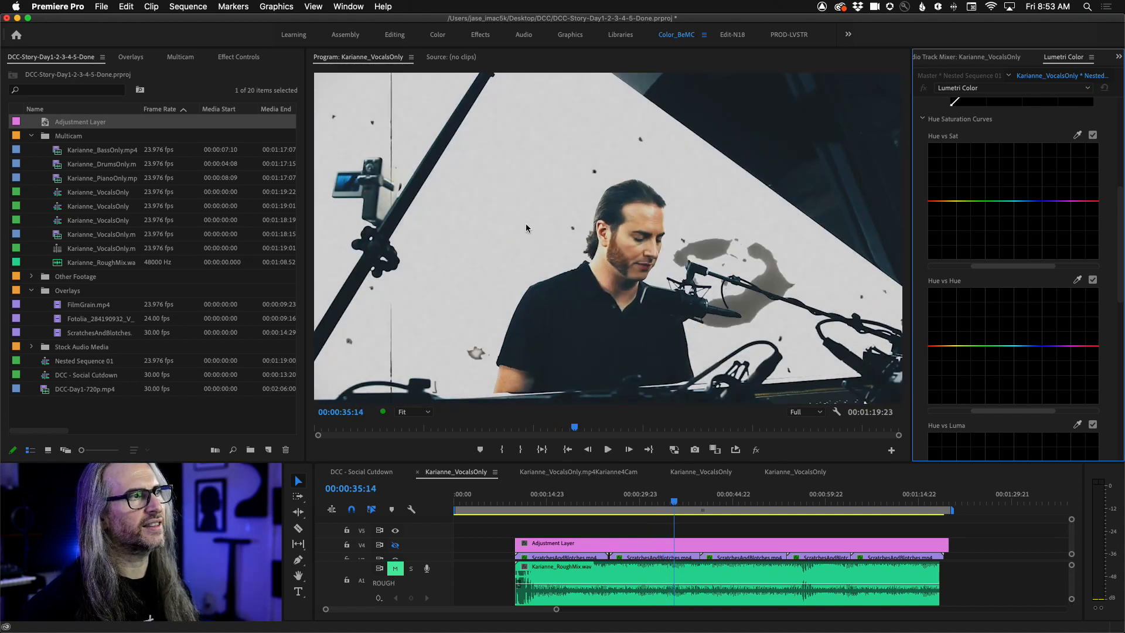
key(space)
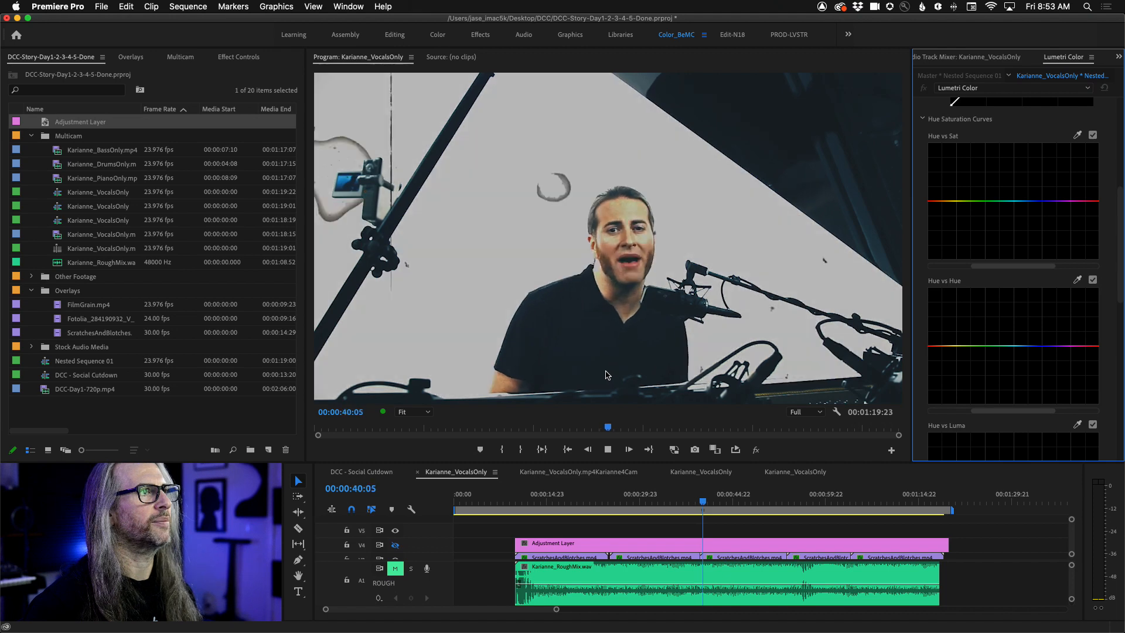
key(space)
Step: Hide the V3 track and place Fotolia_284190932_V_HD1080.mp4 from the Overlays bin on V2, starting with the first ScratchesAndBlotches clip
drag(713, 503, 559, 498)
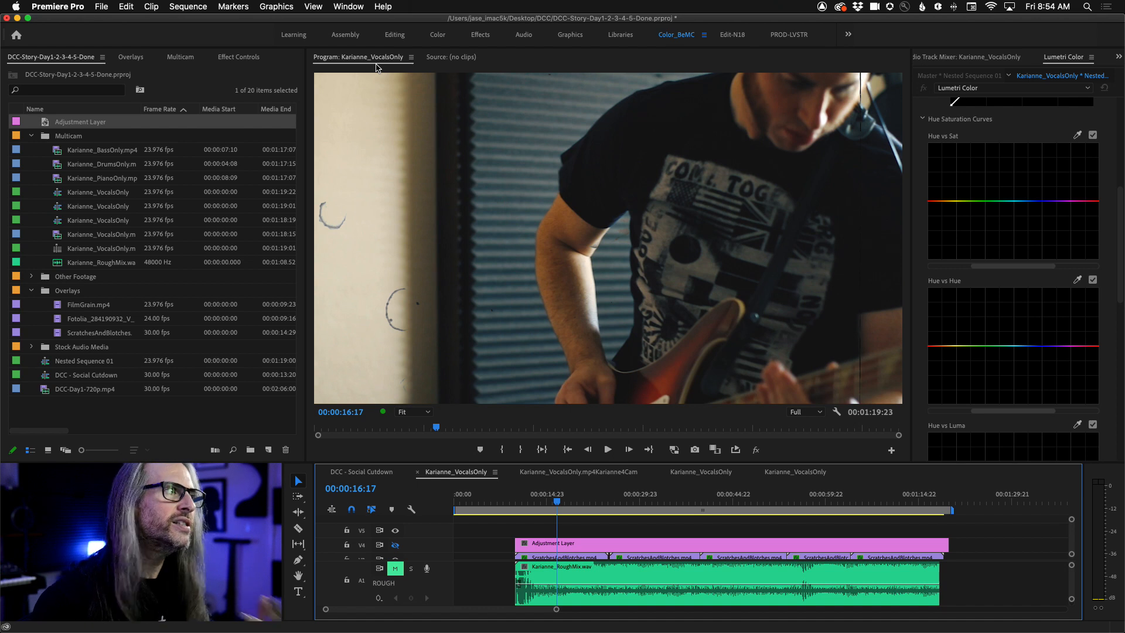
scroll(1073, 550, down, 5)
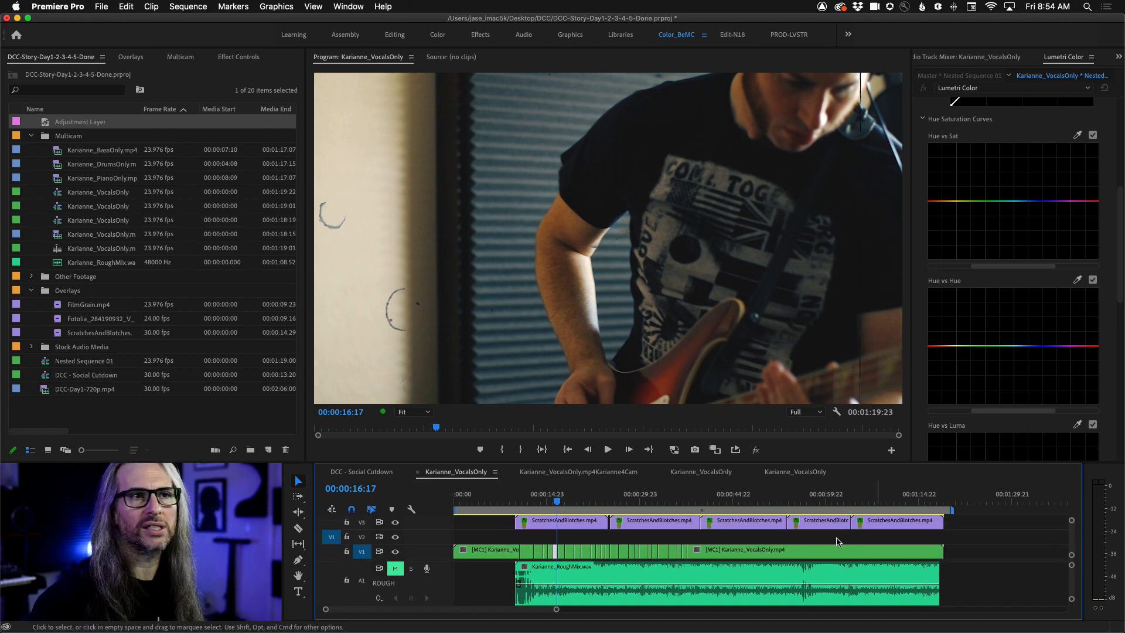
drag(540, 499, 542, 502)
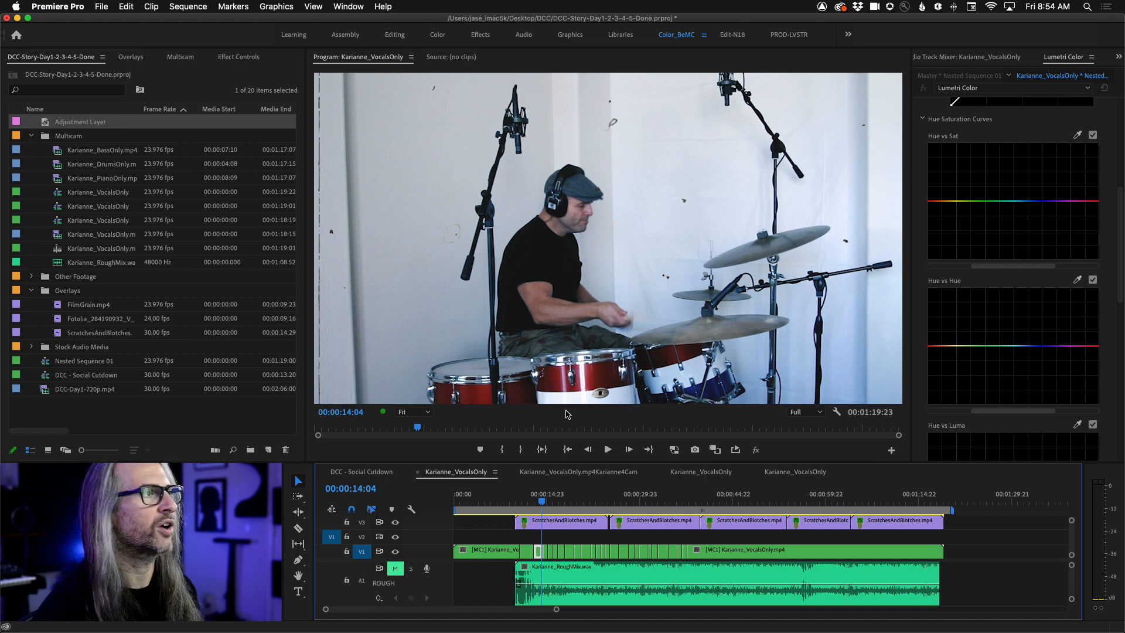
click(130, 57)
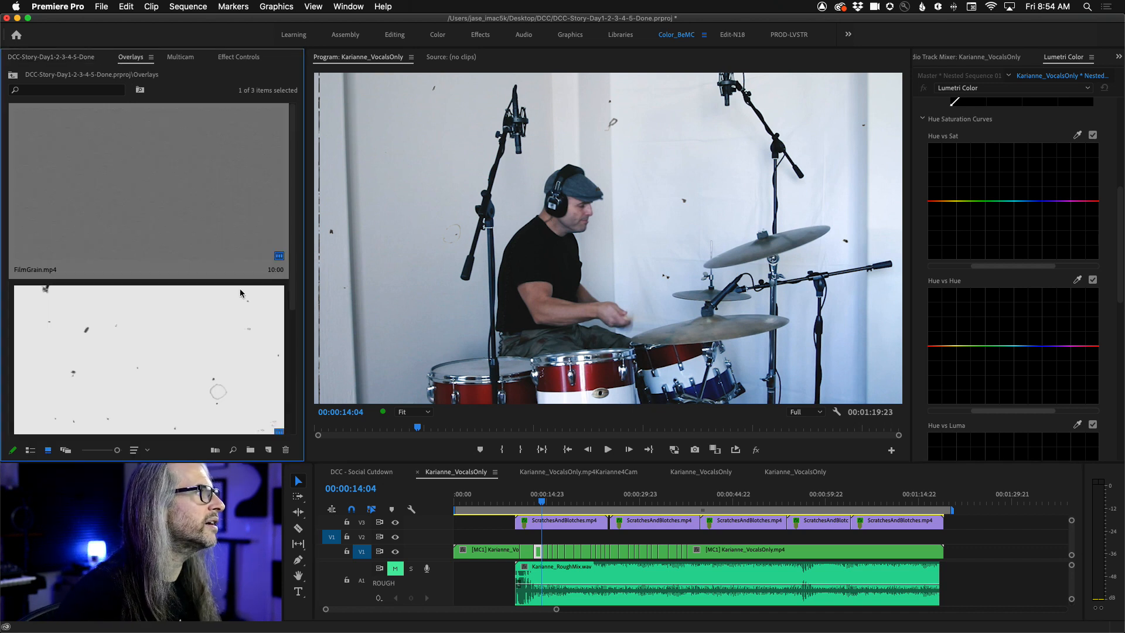
scroll(240, 288, down, 3)
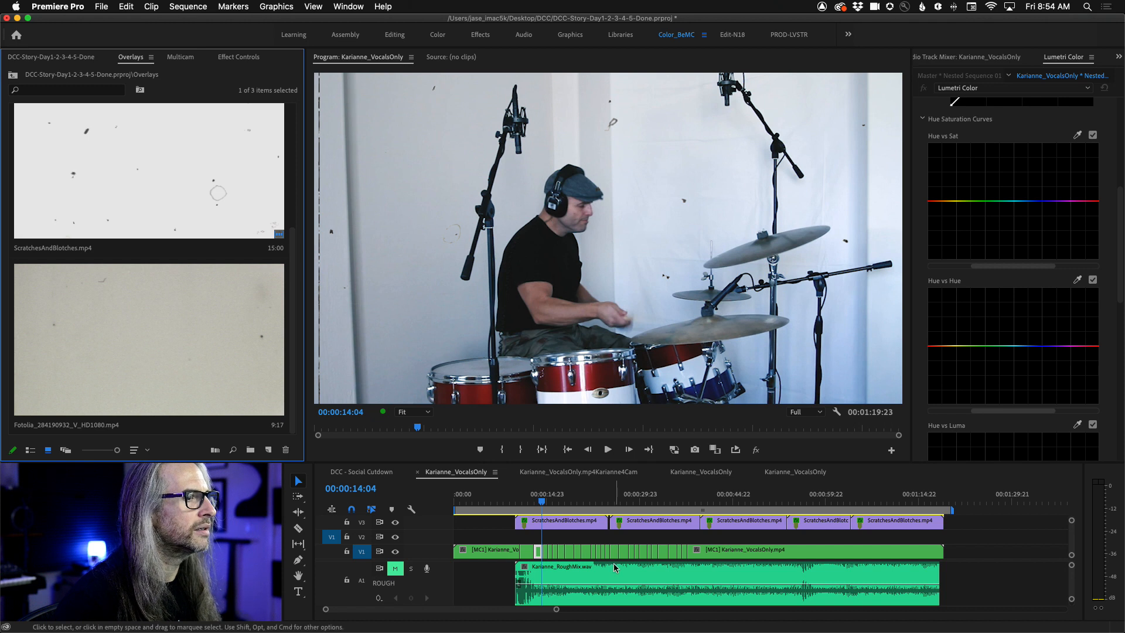
click(394, 522)
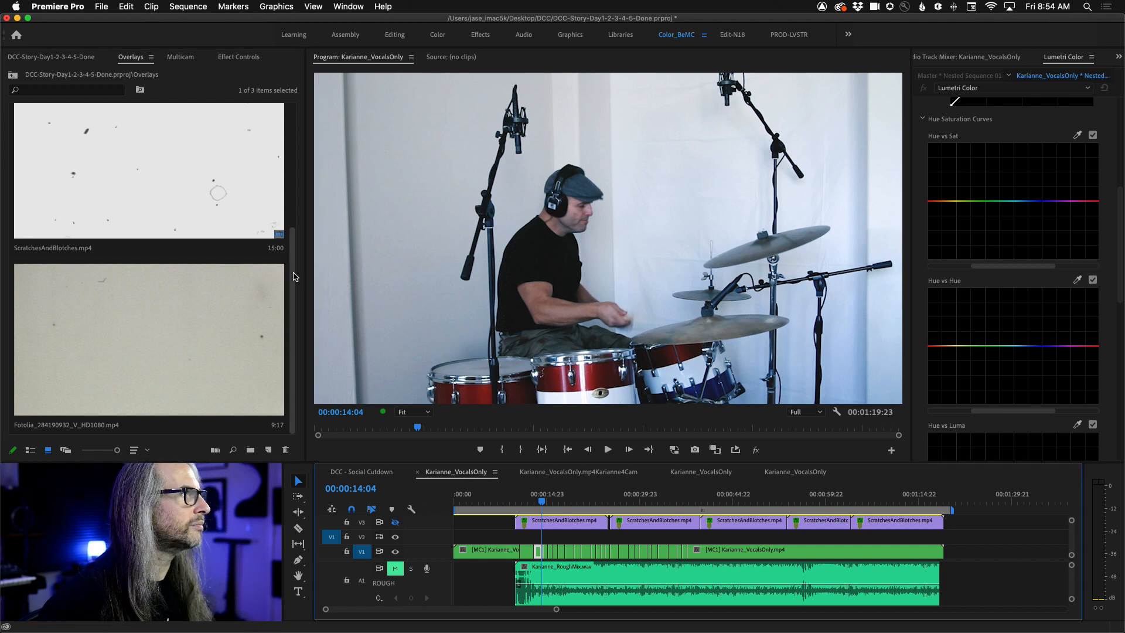
drag(258, 293, 516, 540)
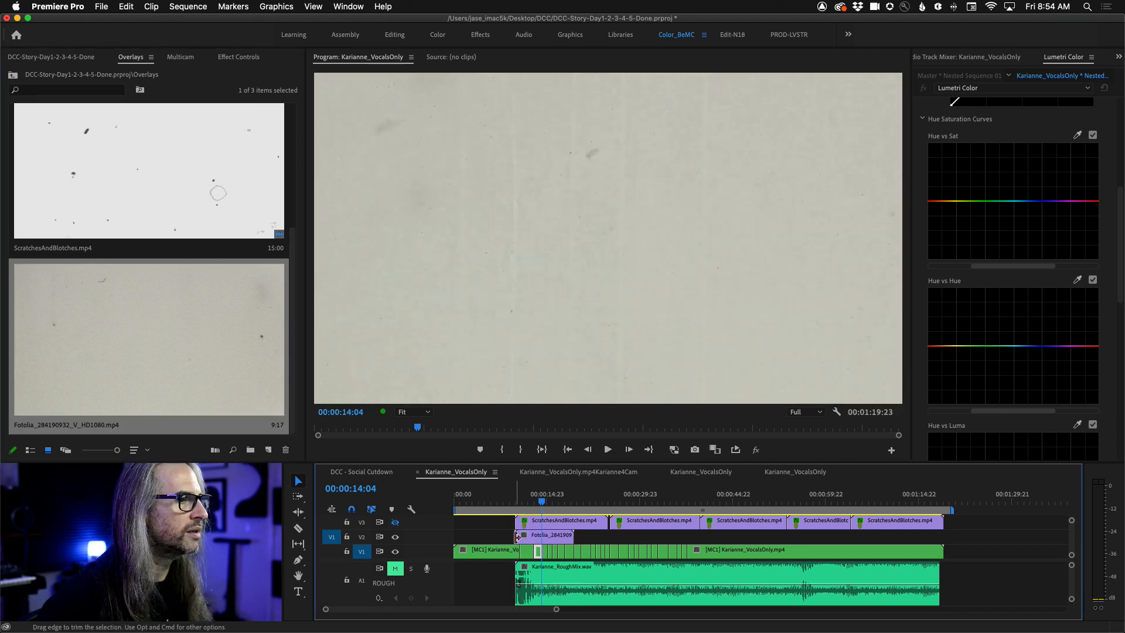
Step: Try the Overlay and Soft Light blend modes on the Fotolia_284190932_V_HD1080.mp4 clip on V2
click(222, 57)
click(148, 238)
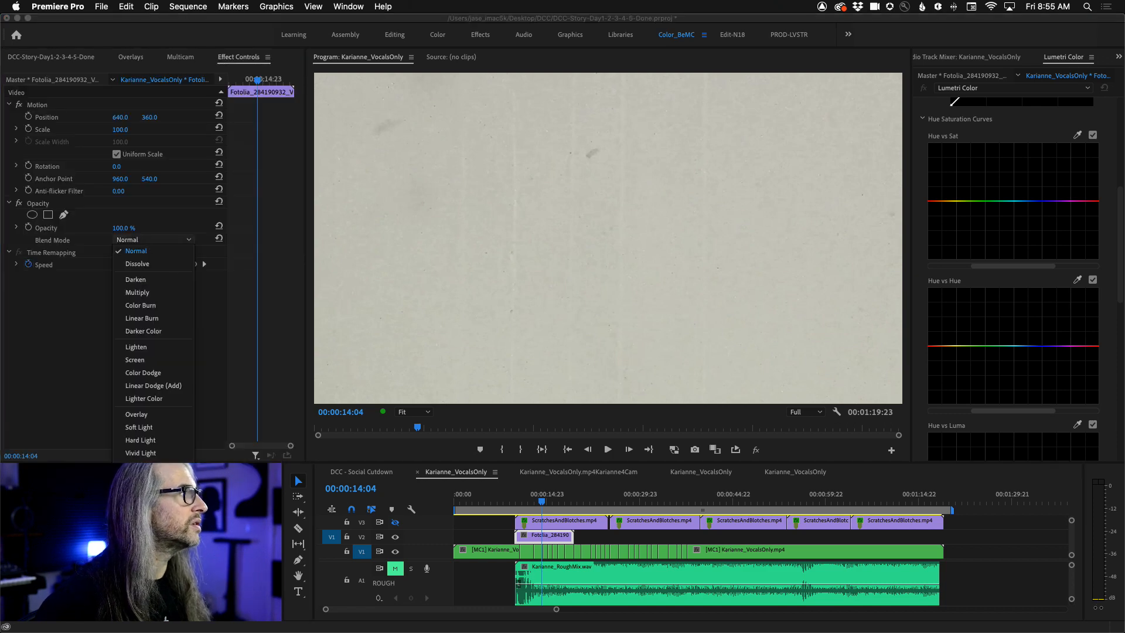
click(141, 413)
click(148, 240)
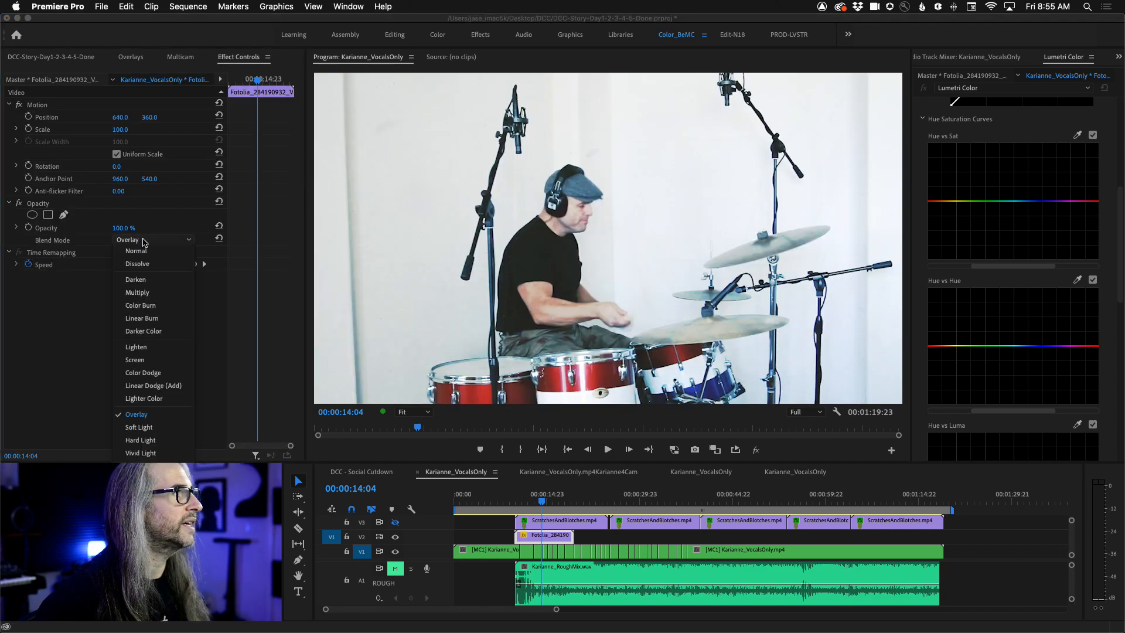
click(146, 429)
key(space)
key(space)
Step: Set the V2 Fotolia clip's blend mode to Darken and play the sequence beneath it to review the paper texture
click(140, 241)
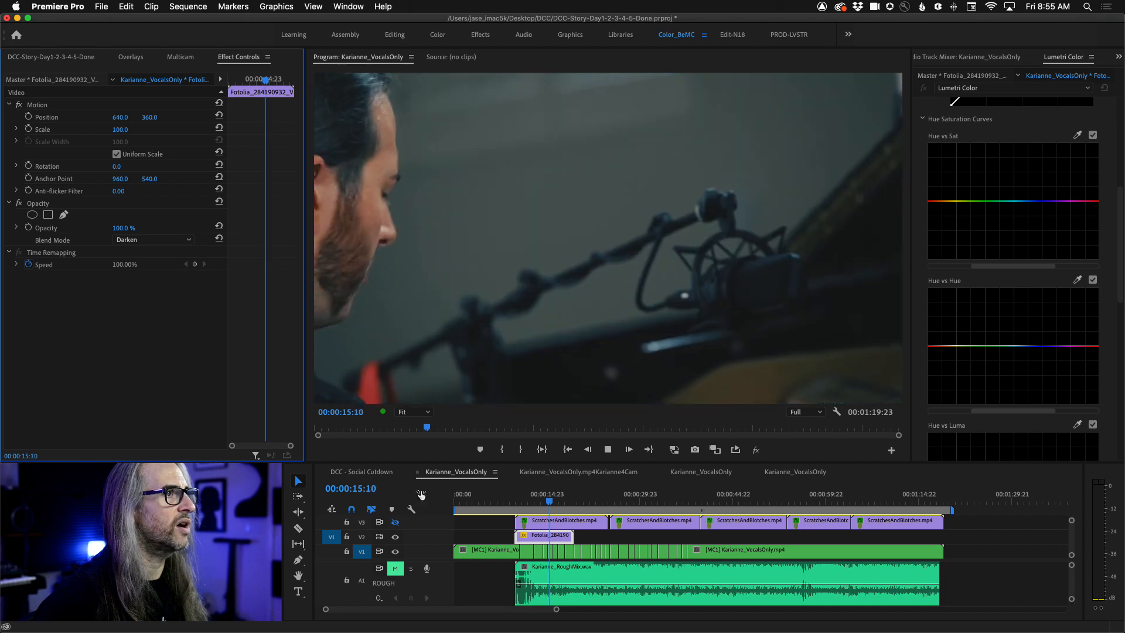
click(532, 504)
key(space)
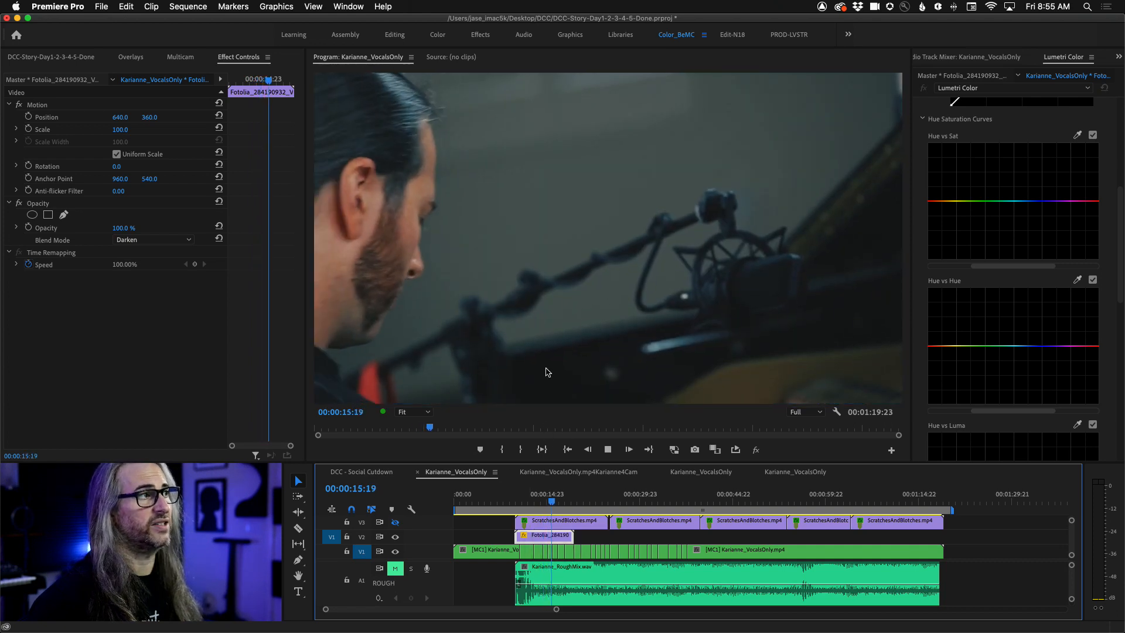
key(space)
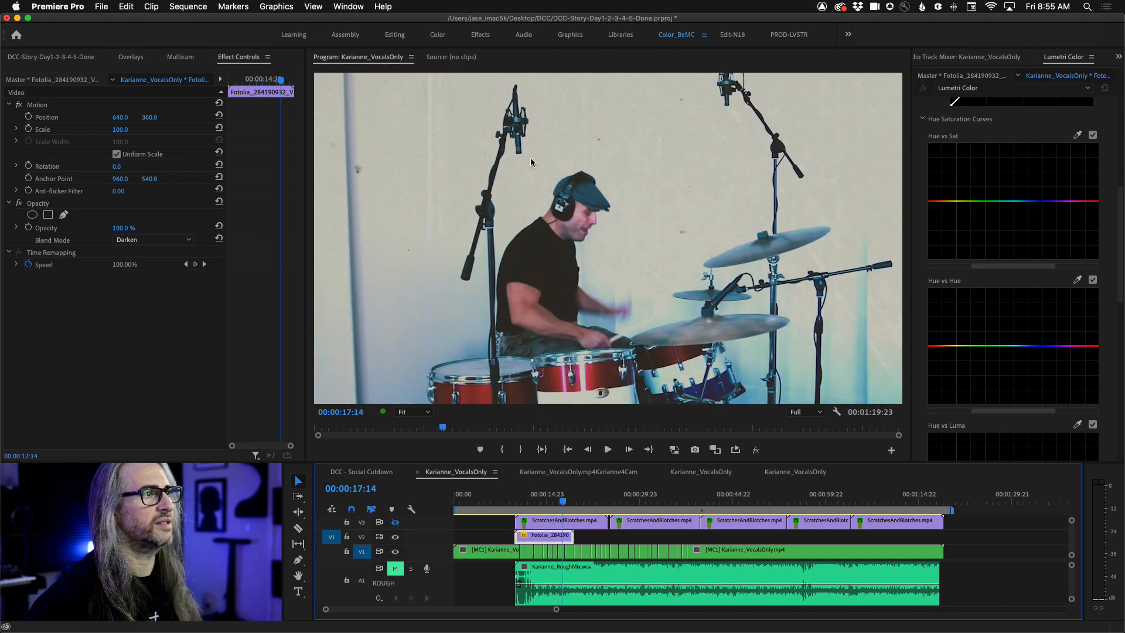
Step: Duplicate the Darken-blended Fotolia clip end to end along V2 until the video ends, and play from about the first copy
drag(549, 539, 903, 542)
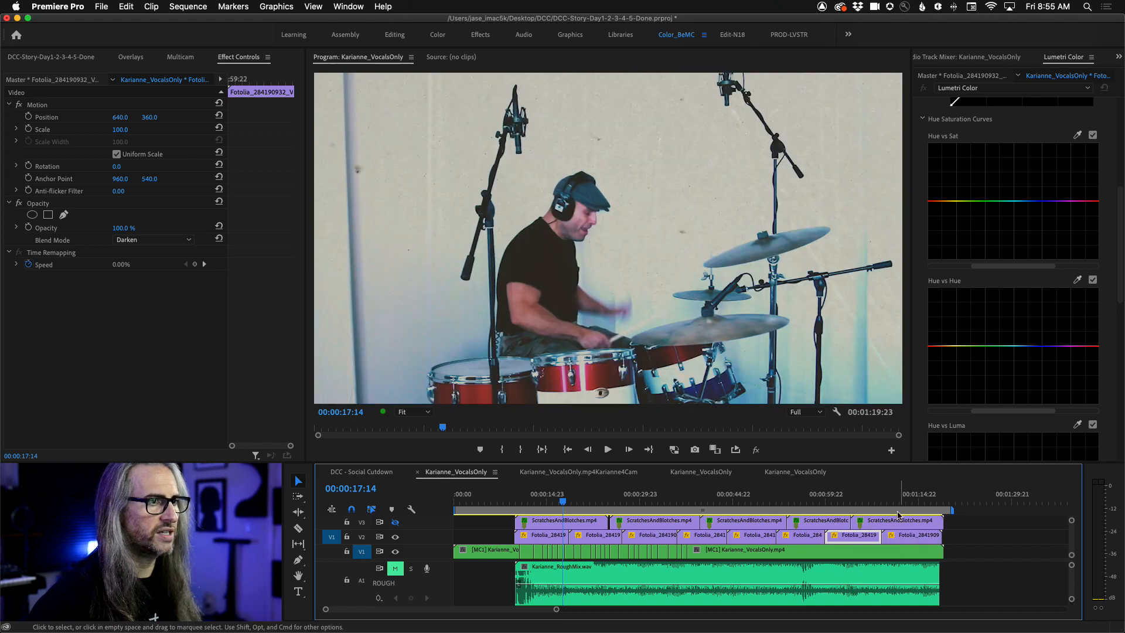
drag(888, 495, 520, 503)
key(space)
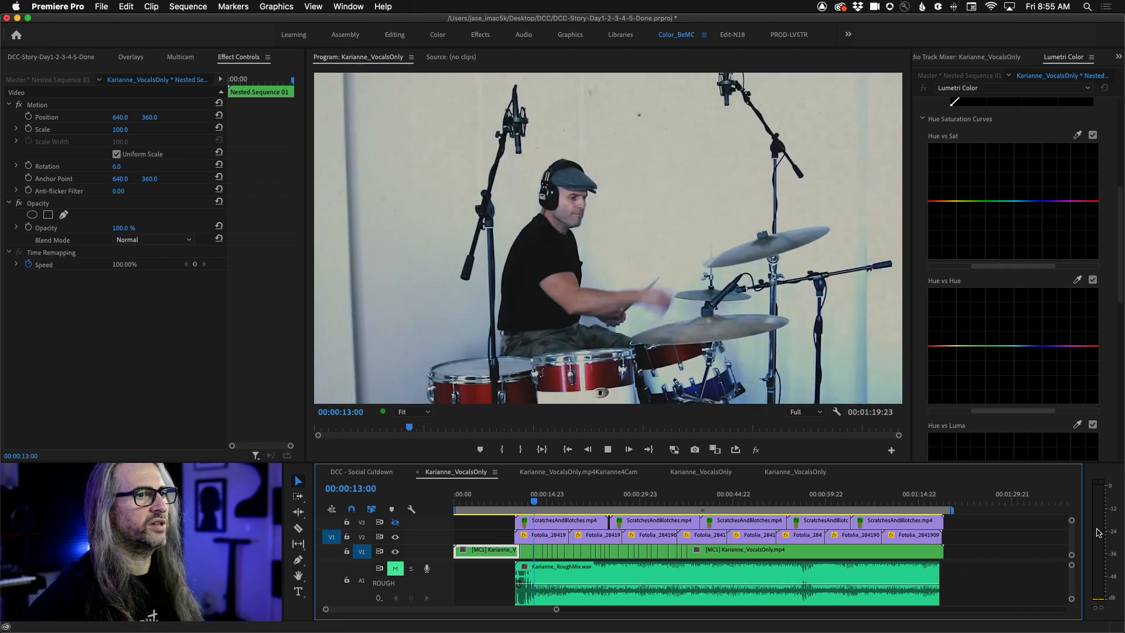
Step: Turn off Curves in Lumetri Color for the V4 Adjustment Layer and expand its Basic Correction settings
scroll(937, 545, up, 3)
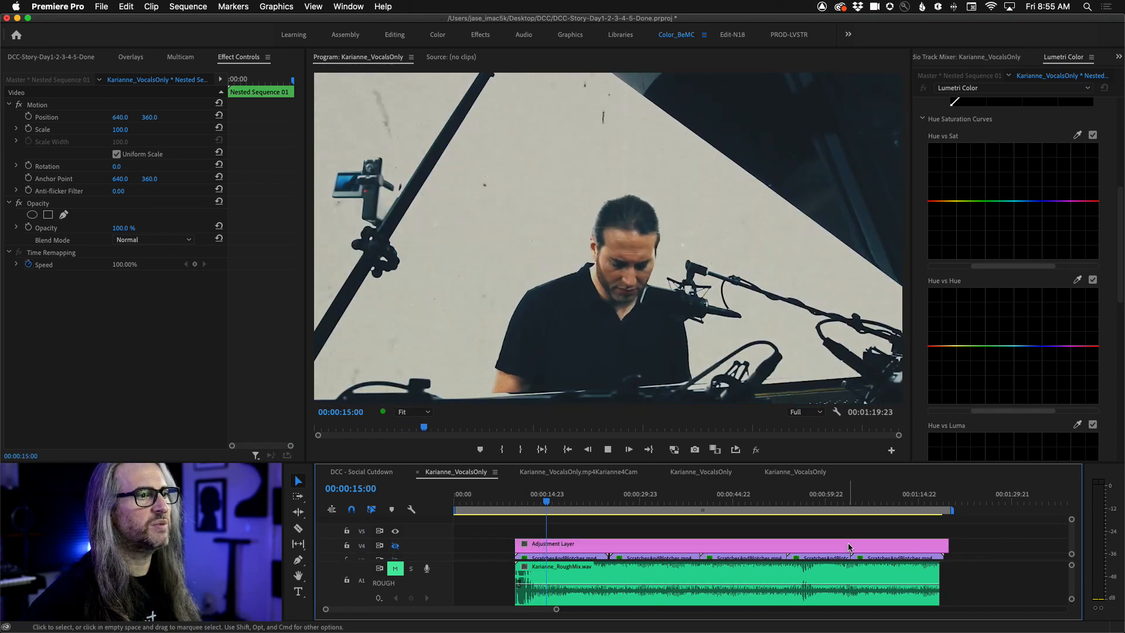
click(940, 545)
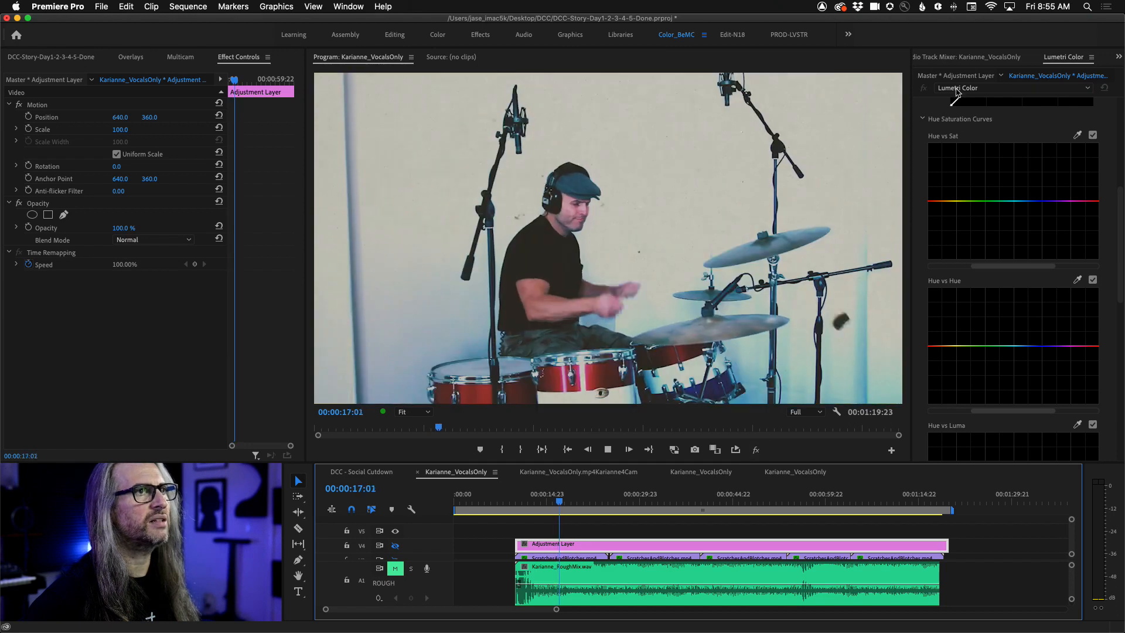
drag(1121, 205, 1121, 108)
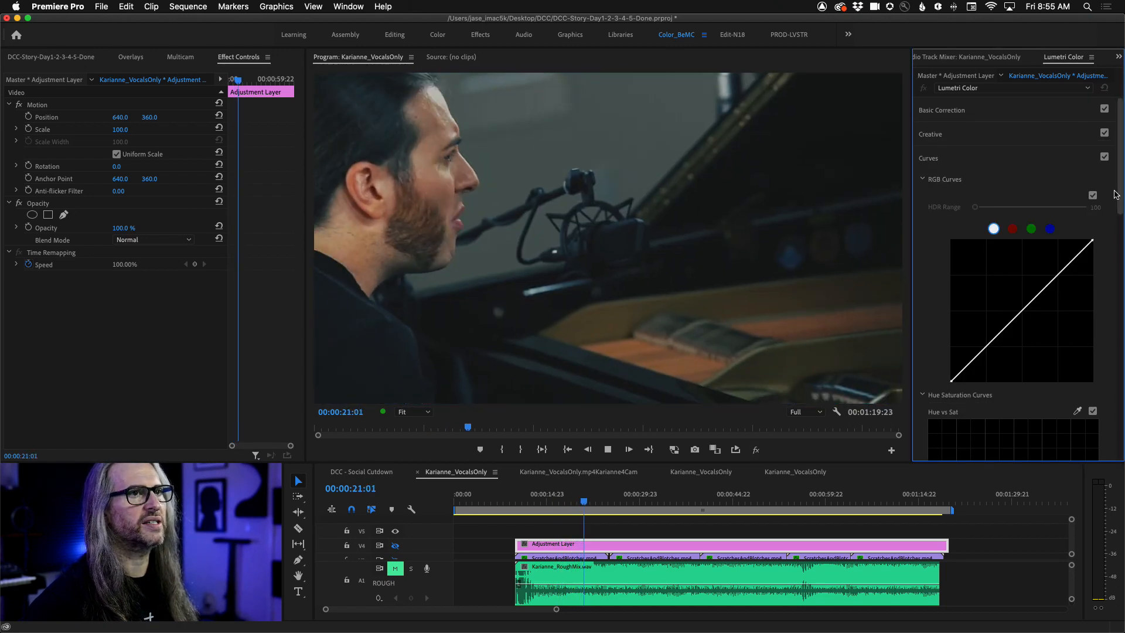
click(1103, 158)
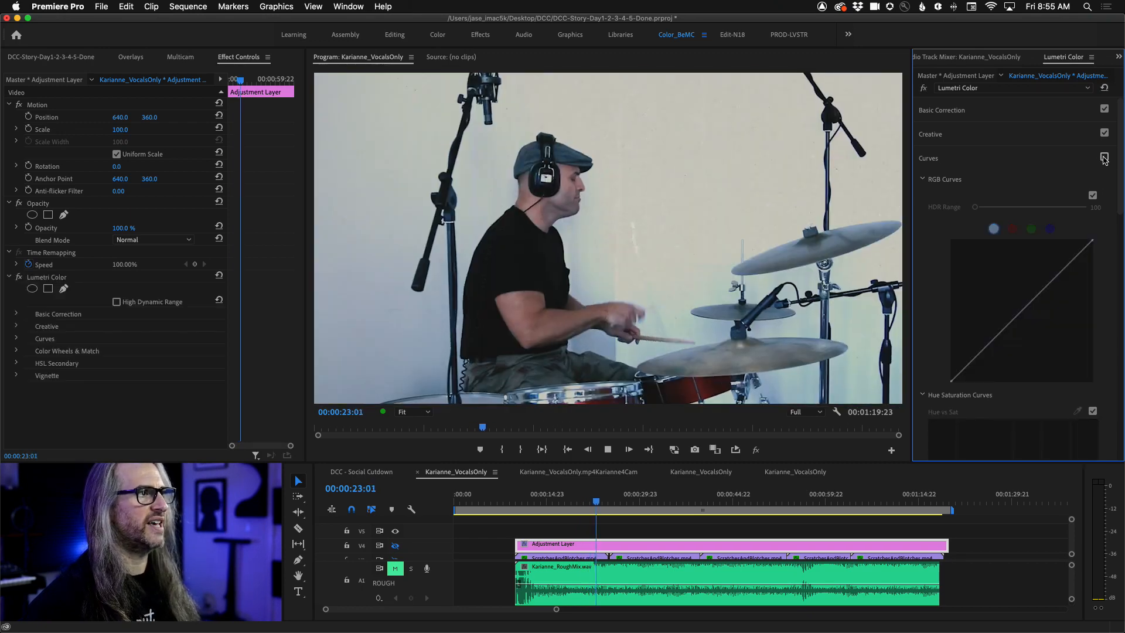
click(1027, 112)
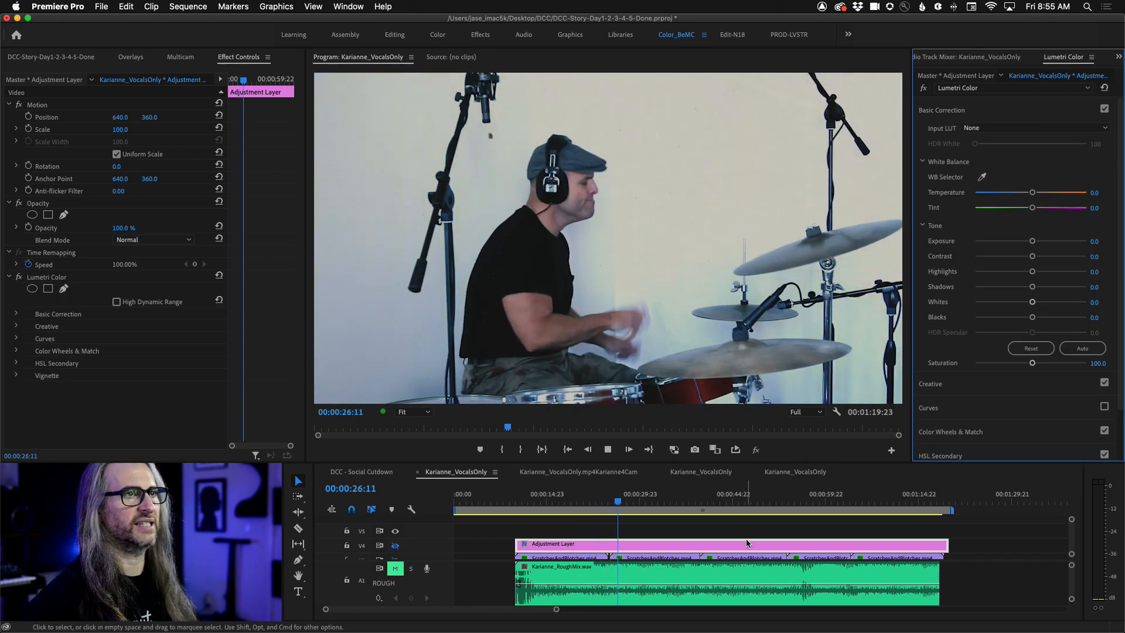
key(space)
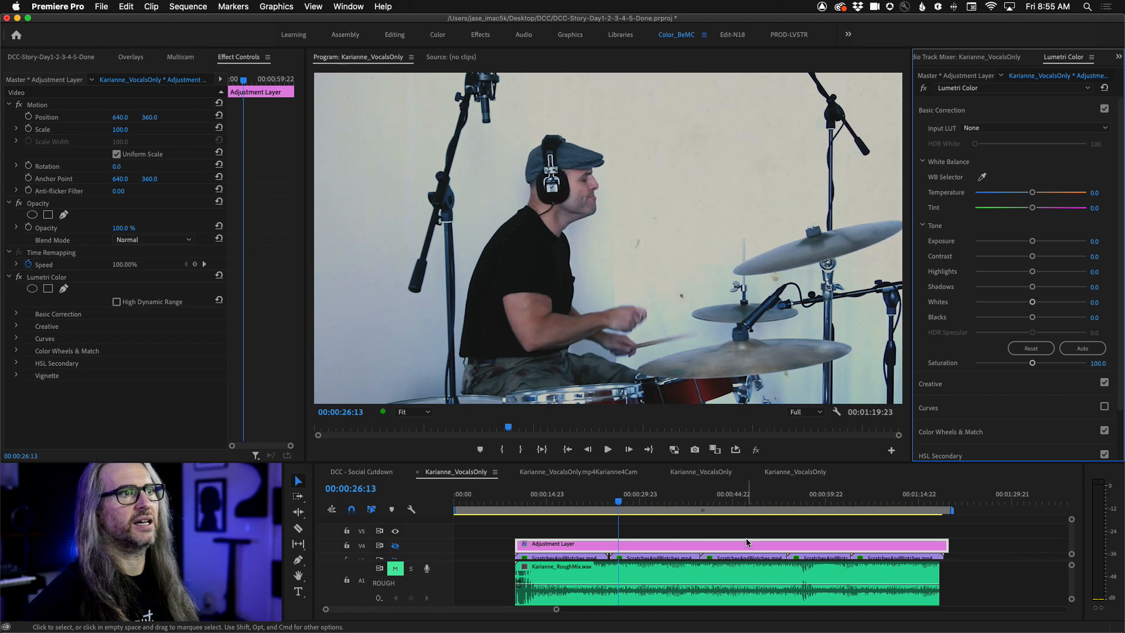
Step: Set the Vignette Amount to -1.6 in Lumetri Color for the Adjustment Layer on V4
click(644, 559)
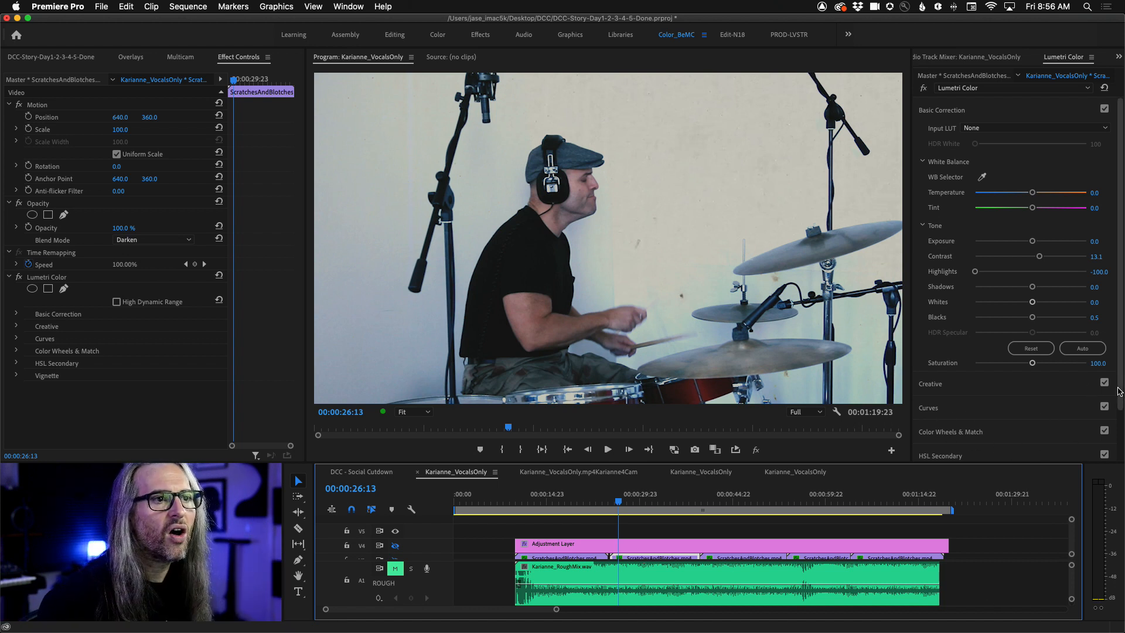
scroll(1031, 281, down, 3)
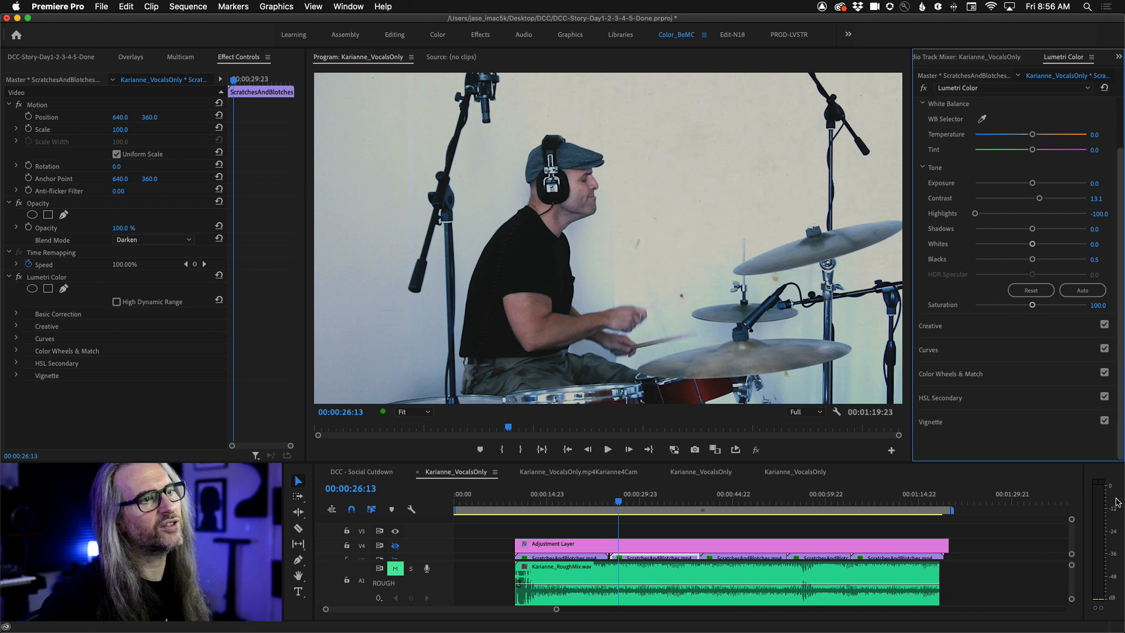
click(949, 425)
click(777, 545)
drag(1032, 249, 1021, 249)
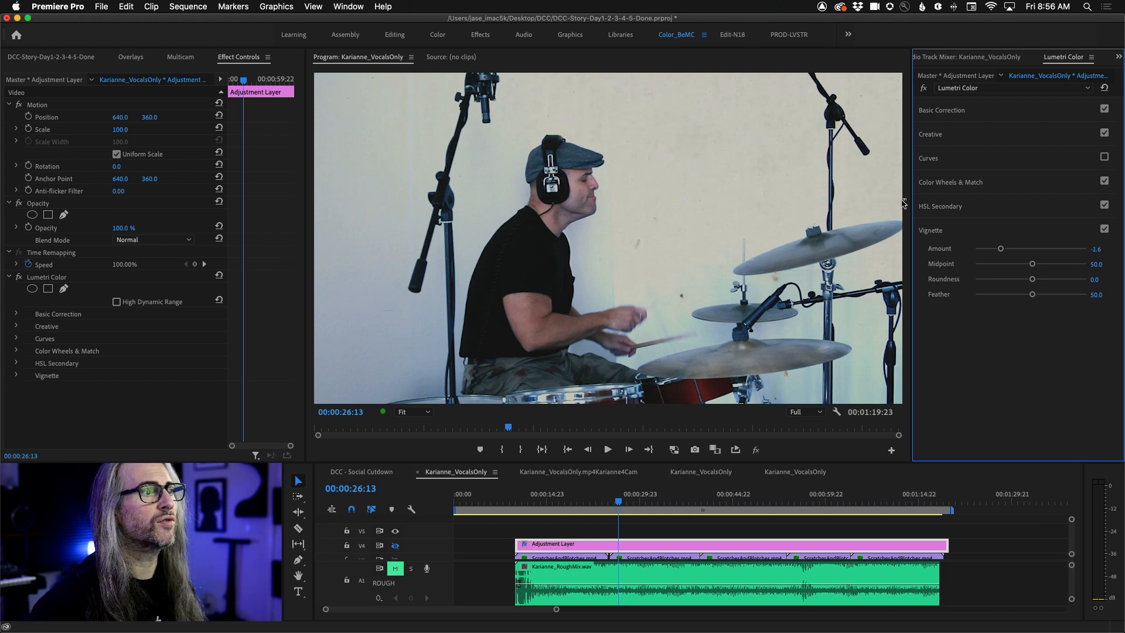
Step: Make the V4 track visible, strengthen the Adjustment Layer's Vignette Amount to -2.4, and play onward to review it
click(704, 545)
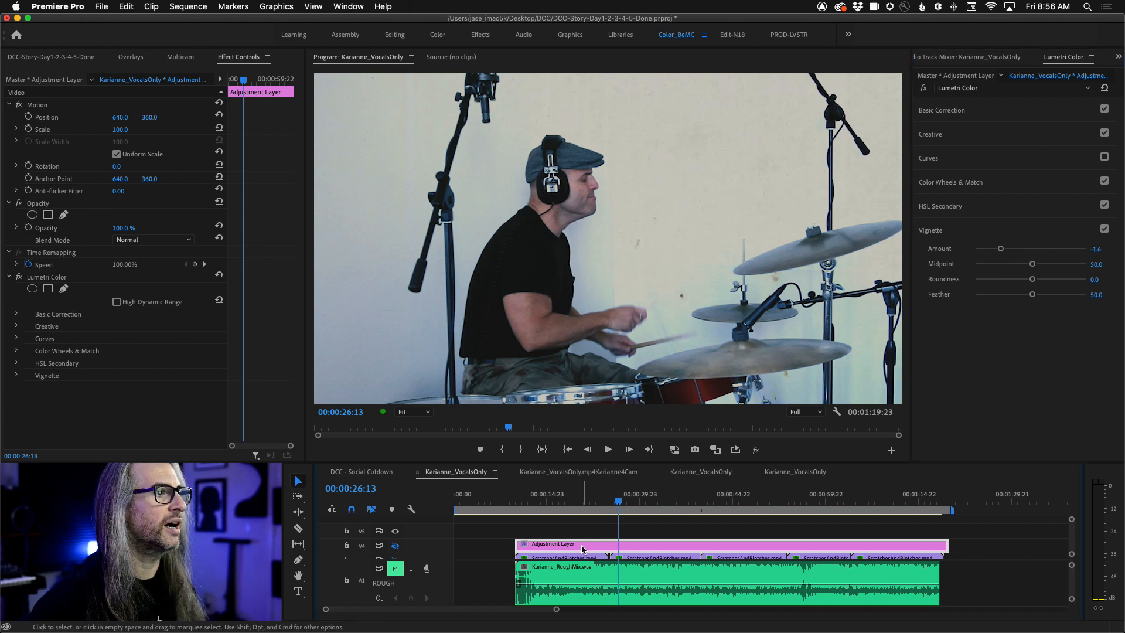
click(394, 546)
mouse_move(1000, 248)
mouse_down()
mouse_move(1031, 249)
mouse_move(986, 249)
mouse_up()
key(space)
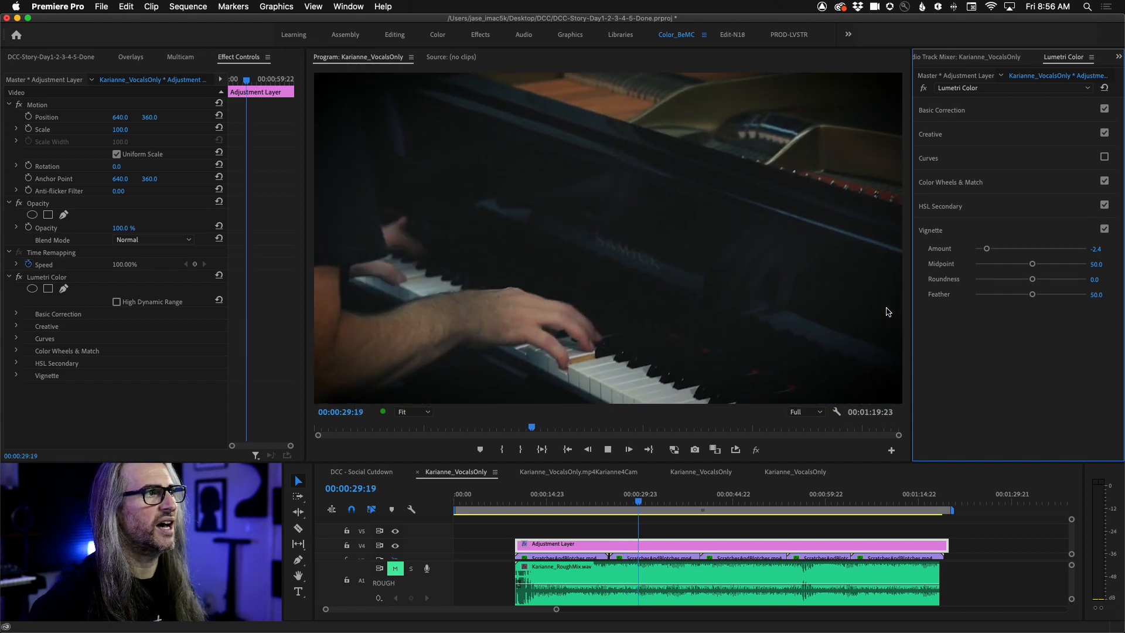
key(space)
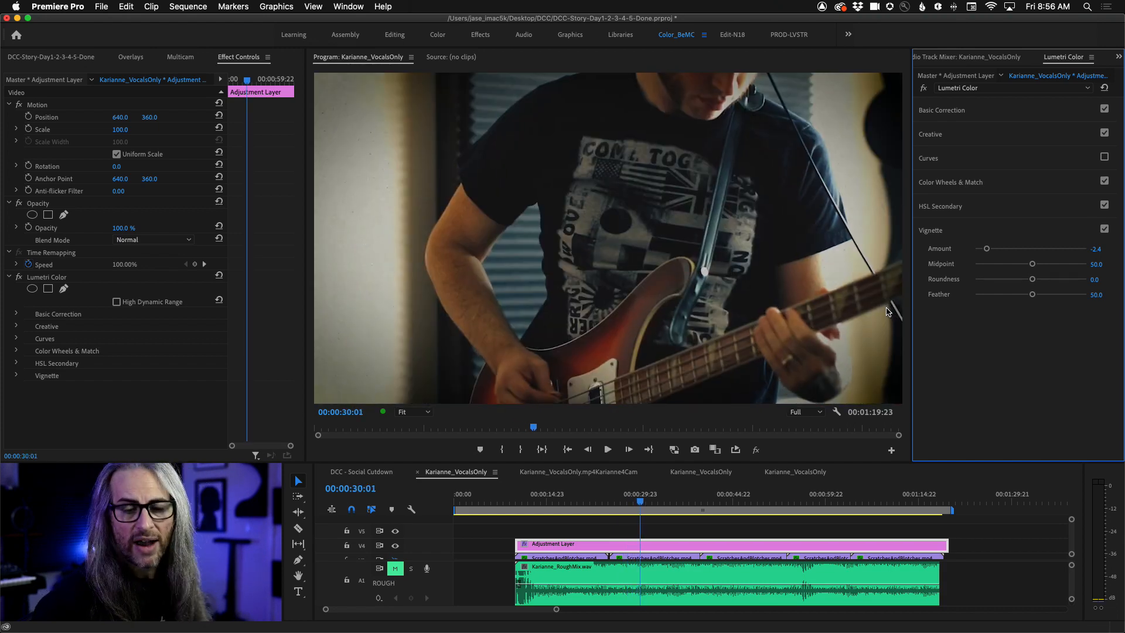
Step: Switch to Finder
key(super+Tab)
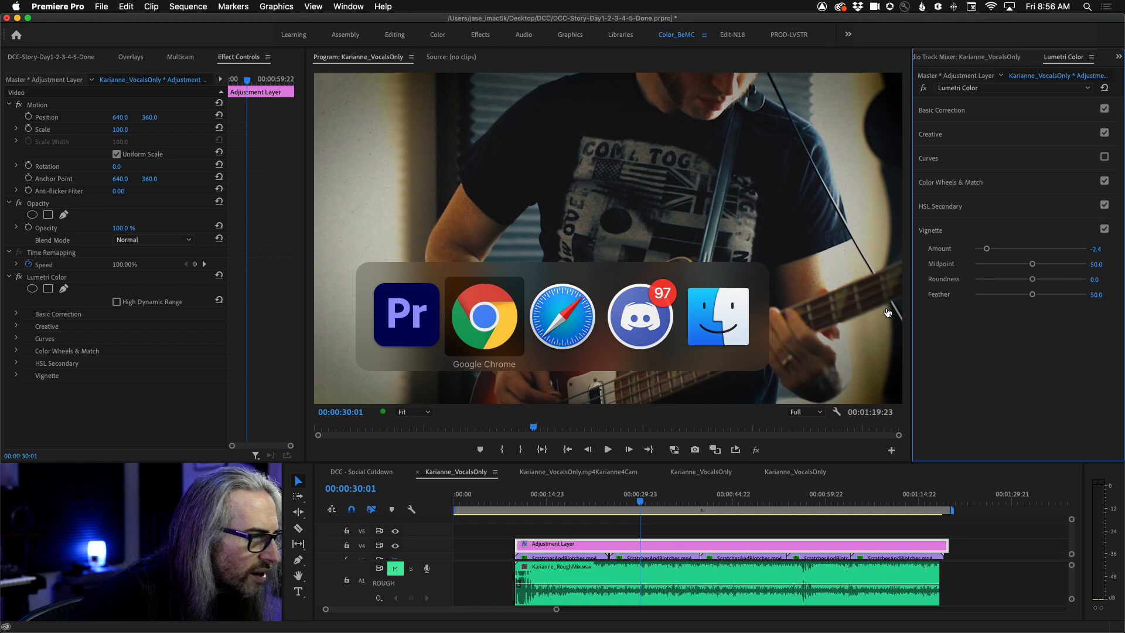
key(super+Tab)
key(super+Tab)
key(super+Tab)
key(super+Tab)
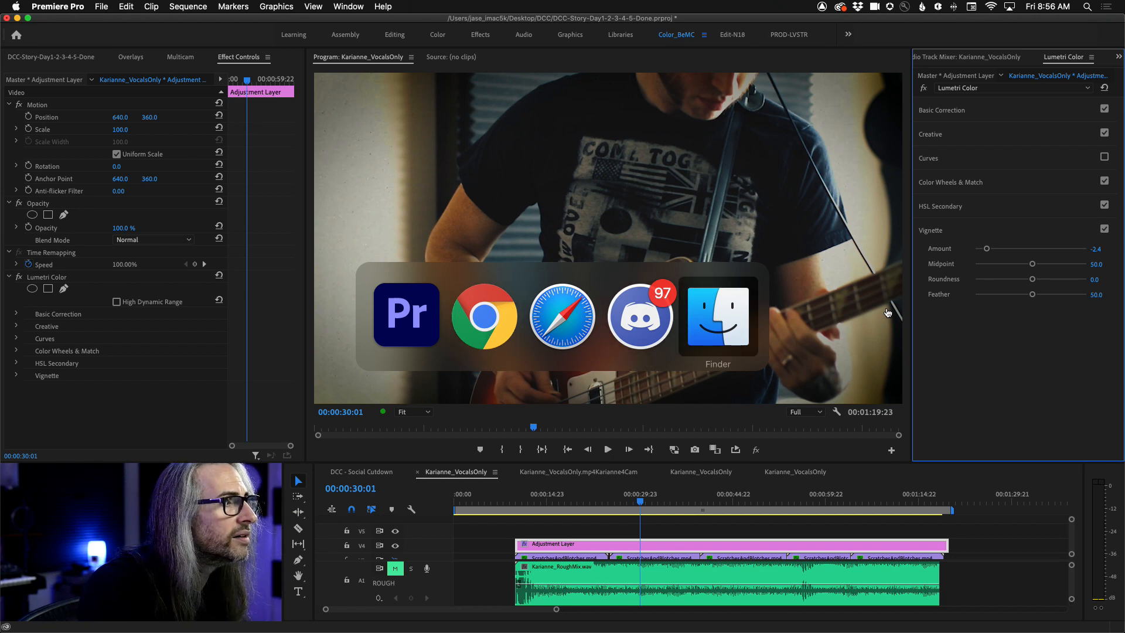